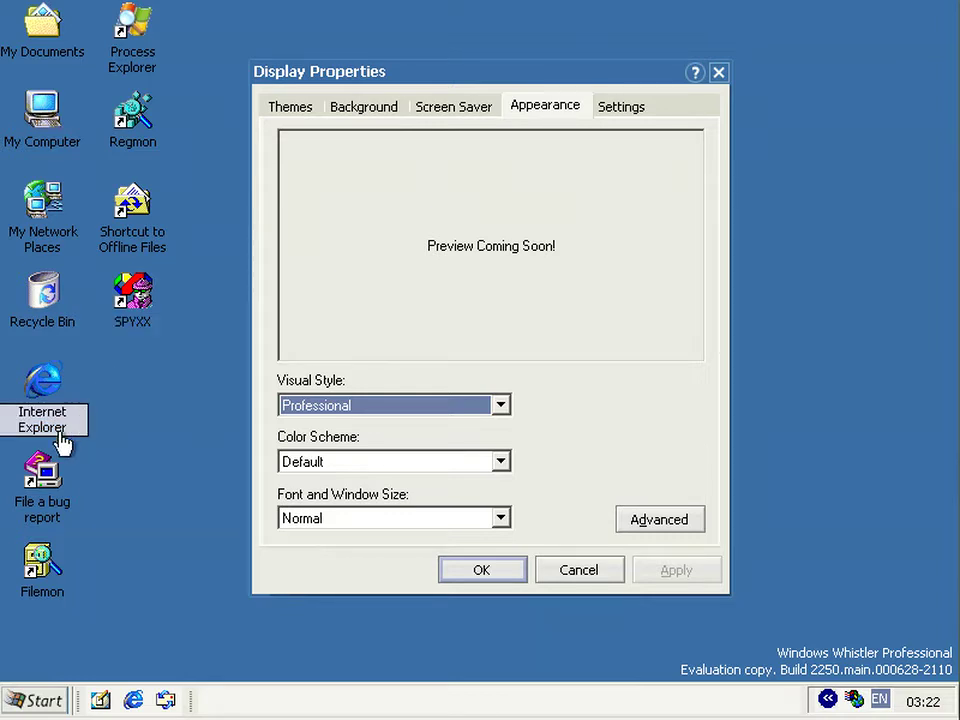
Step: Select the SPYXX desktop shortcut and cancel Display Properties, applying no changes
left_click(130, 306)
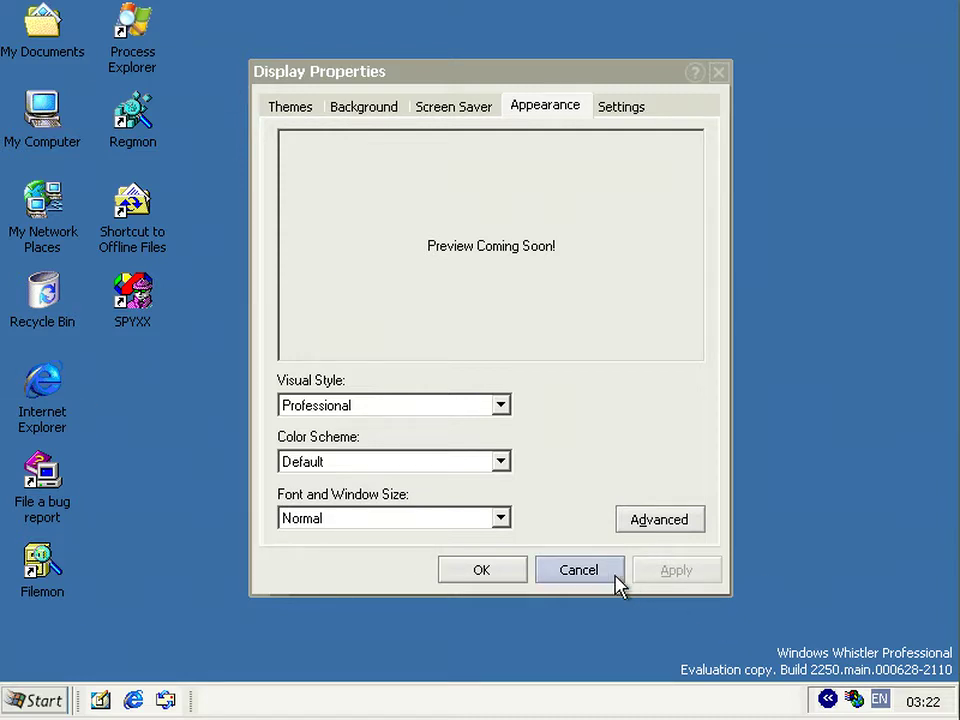
left_click(578, 570)
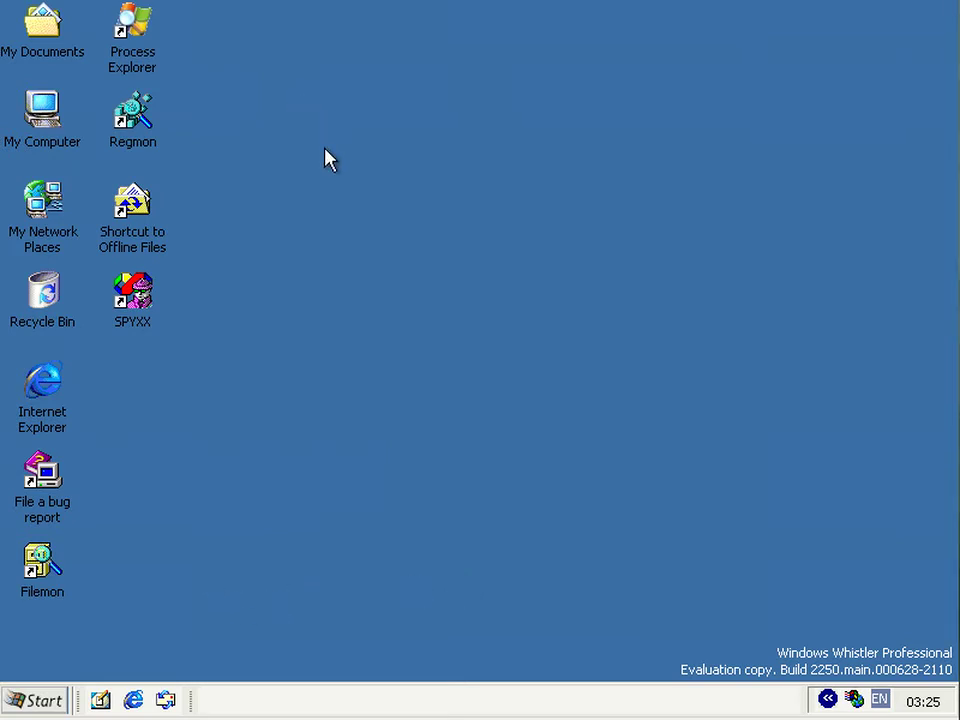
Step: Turn off Show Desktop Icons in the desktop's Active Desktop menu
right_click(325, 150)
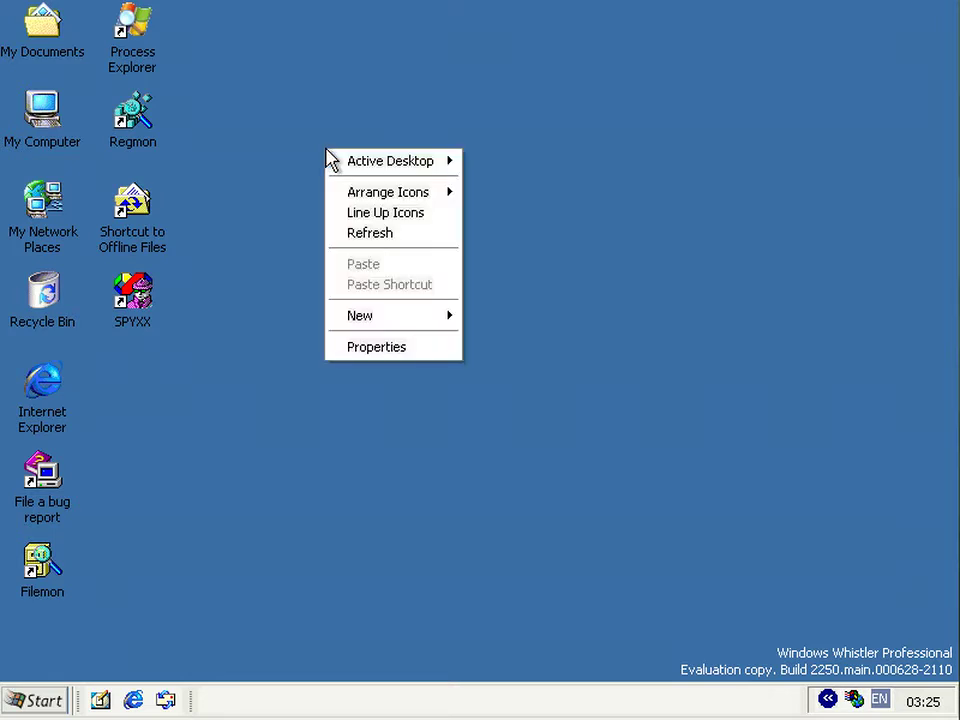
mouse_move(343, 165)
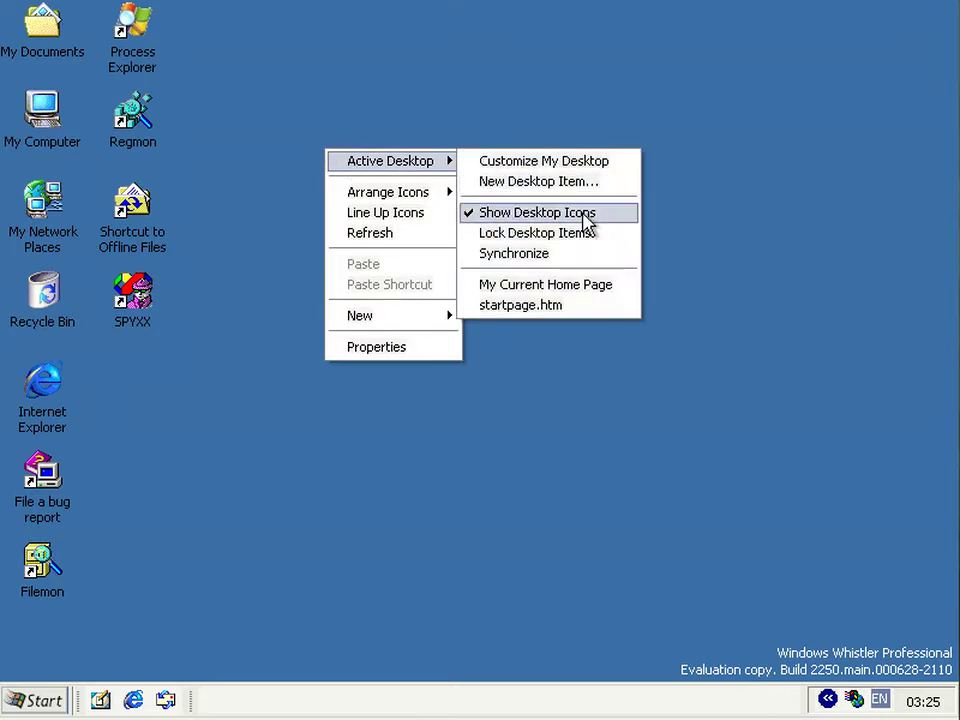
left_click(585, 214)
Step: Add startpage.htm as an Active Desktop item and expand it to fill the desktop
right_click(583, 214)
mouse_move(615, 230)
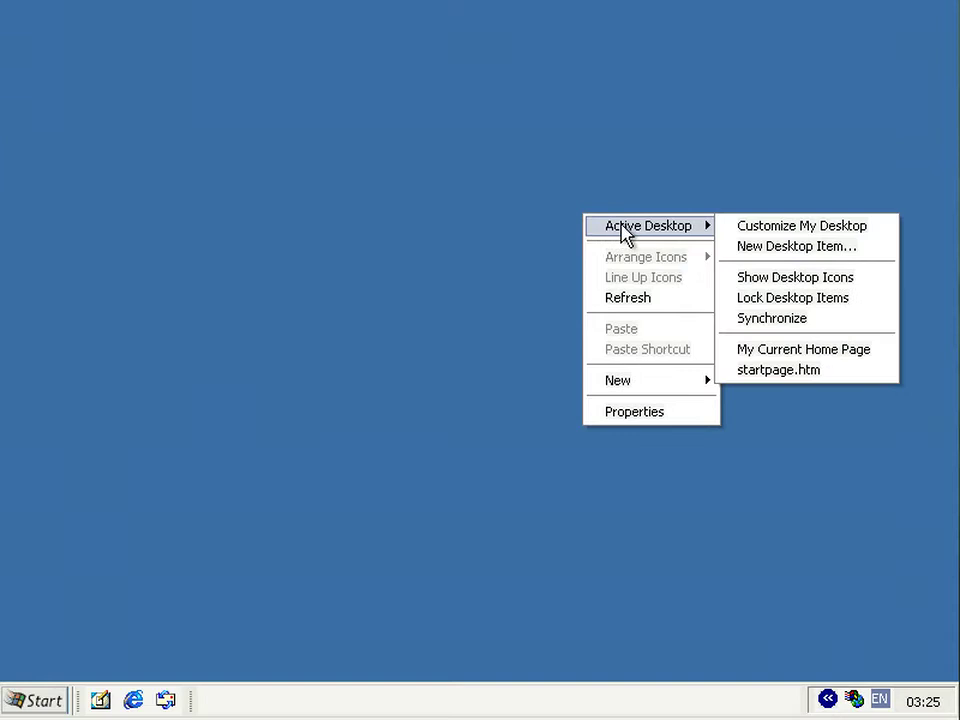
left_click(818, 371)
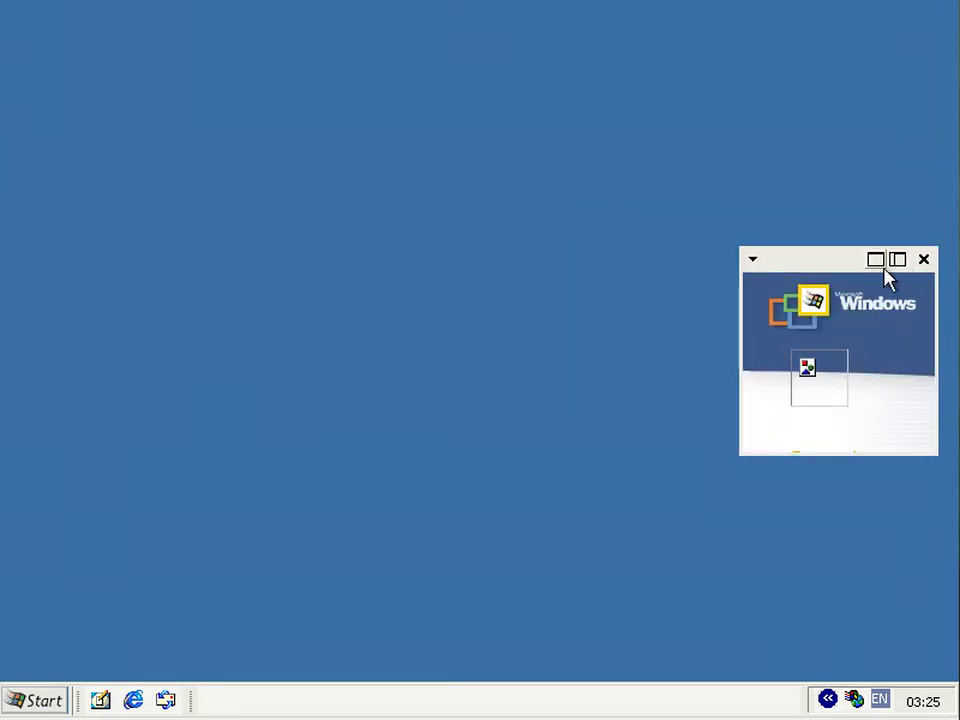
left_click(876, 261)
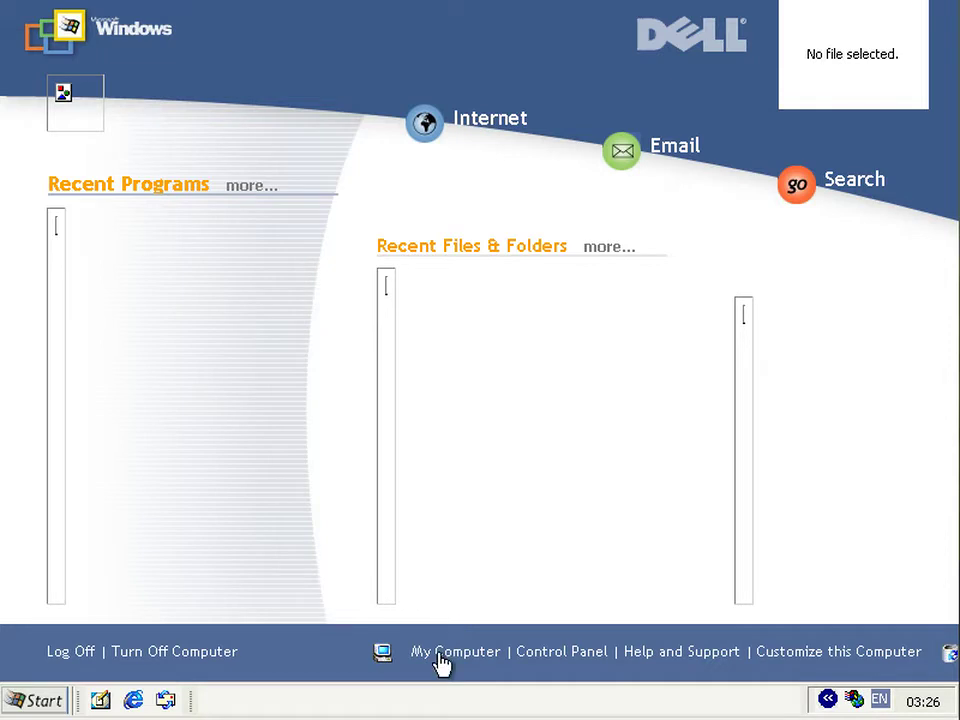
Step: Browse from My Computer through Local Disk (C:), WINDOWS and Web to StartPage
left_click(440, 653)
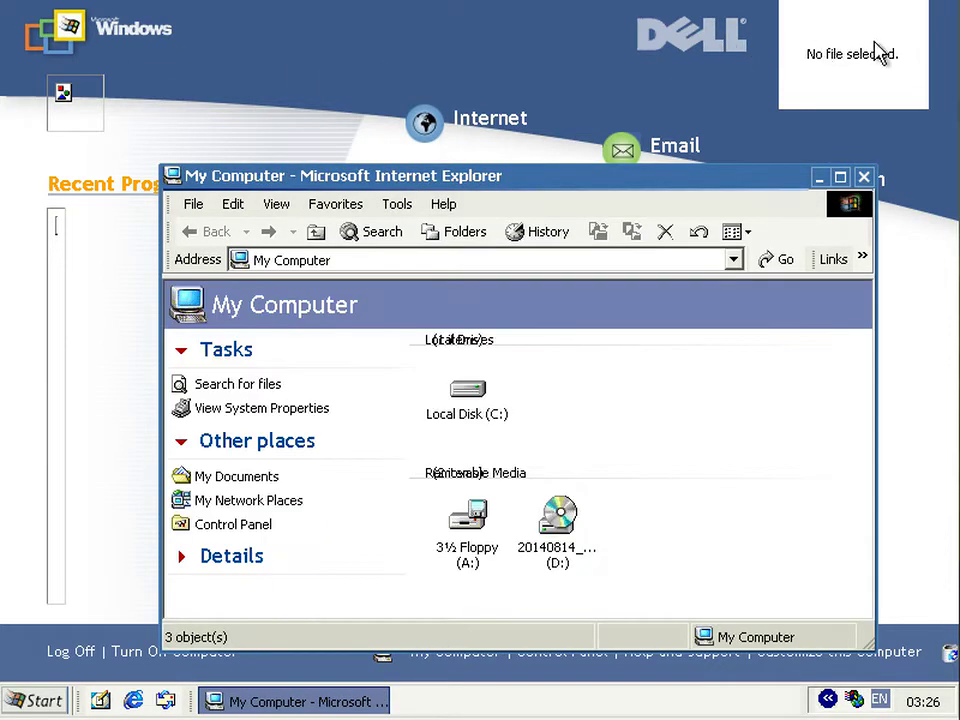
left_click(450, 395)
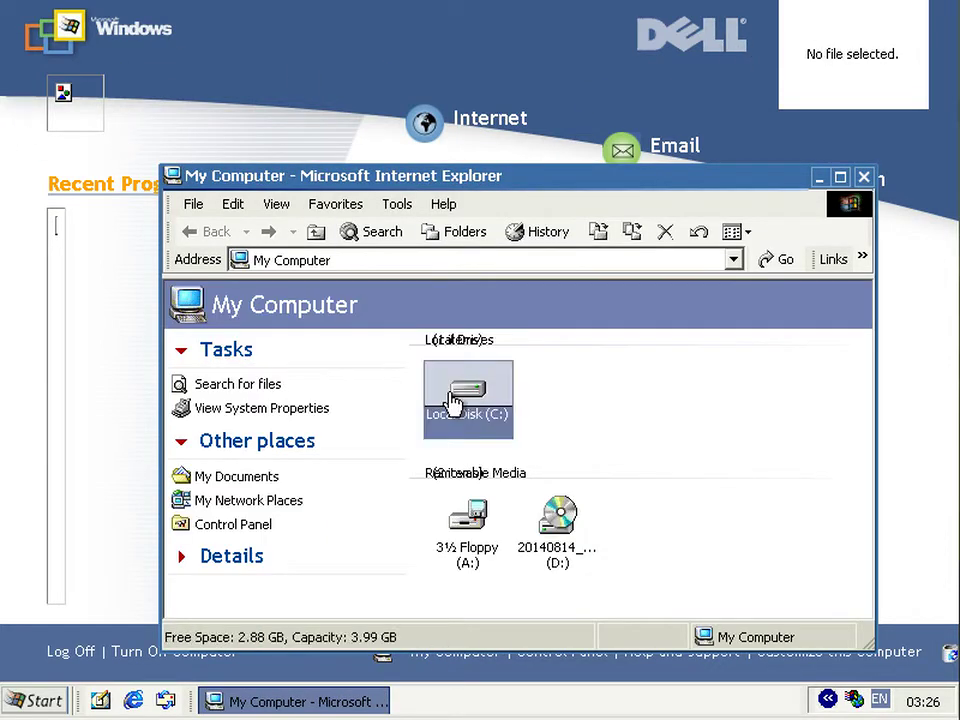
double_click(437, 425)
double_click(458, 432)
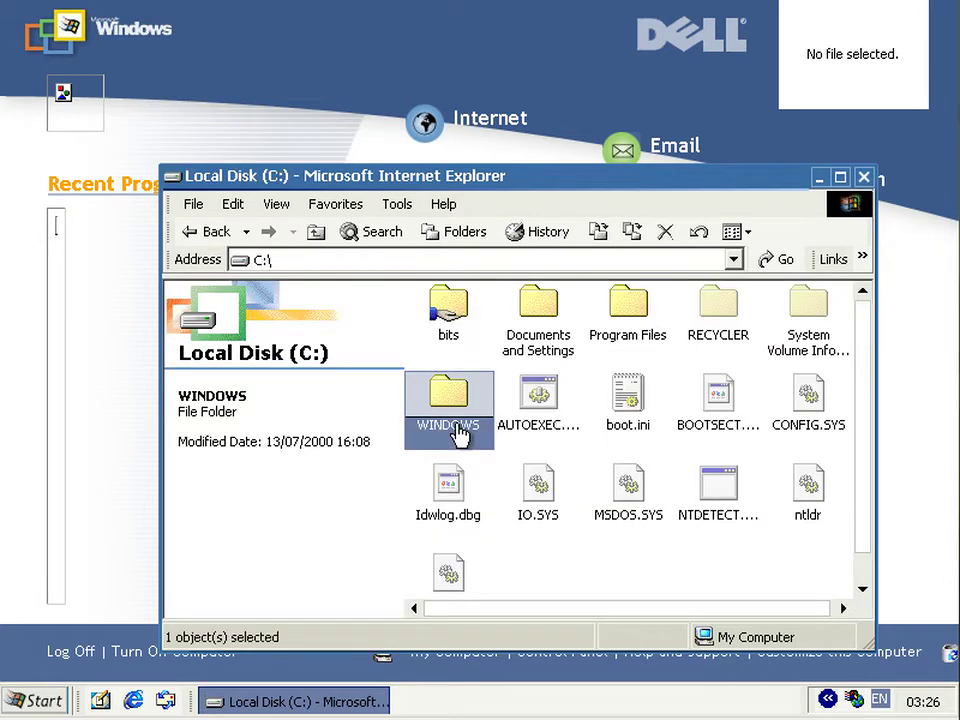
scroll(508, 450, "down", 2)
scroll(508, 450, "down", 5)
left_click(527, 452)
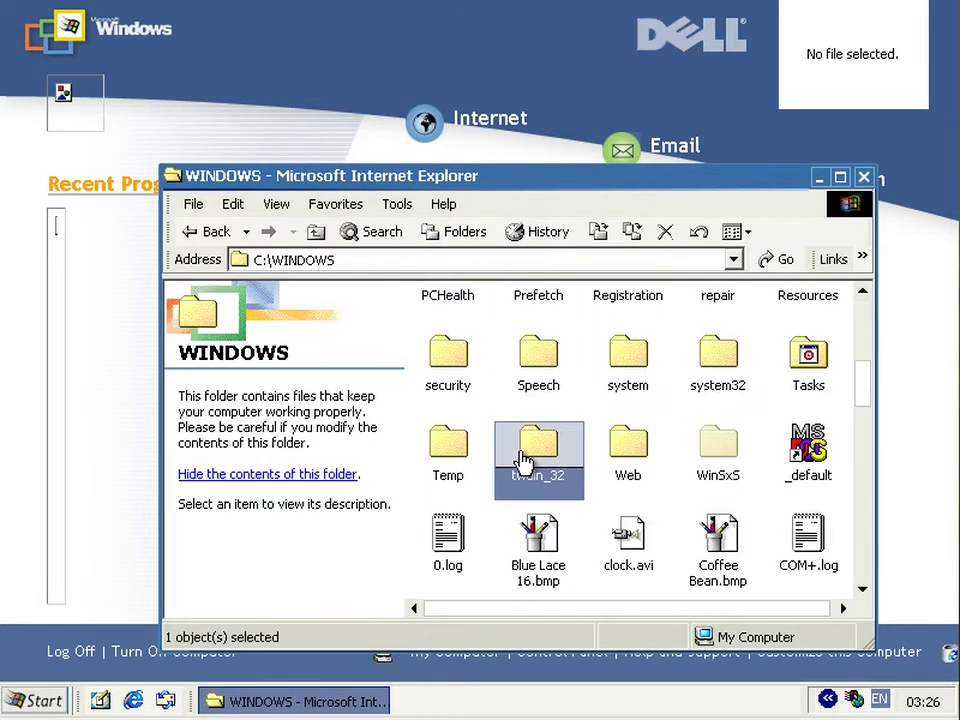
double_click(630, 481)
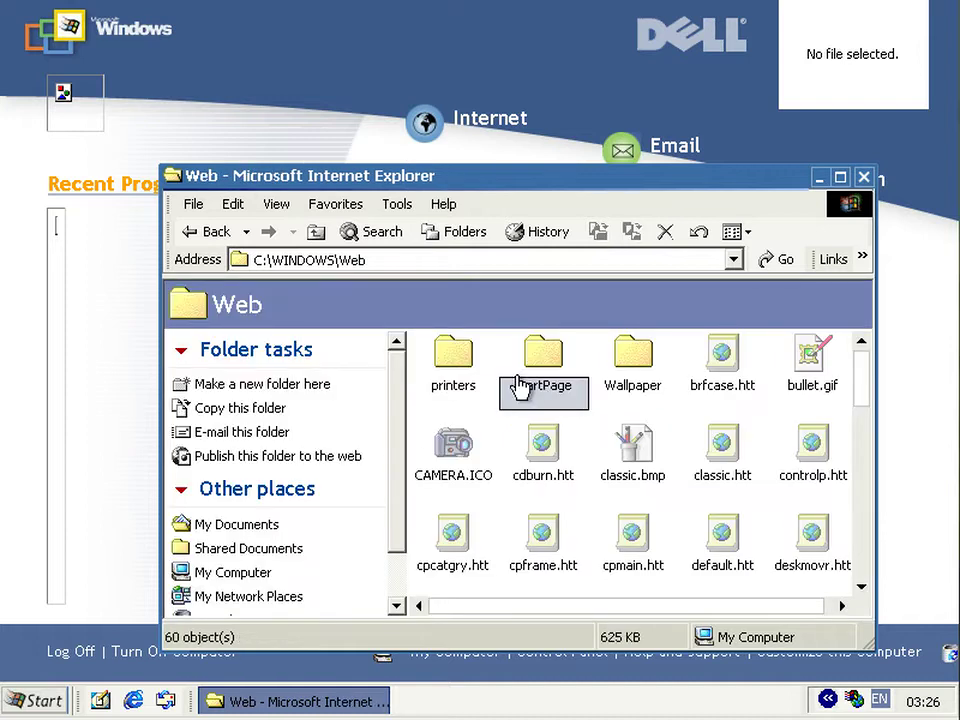
double_click(521, 387)
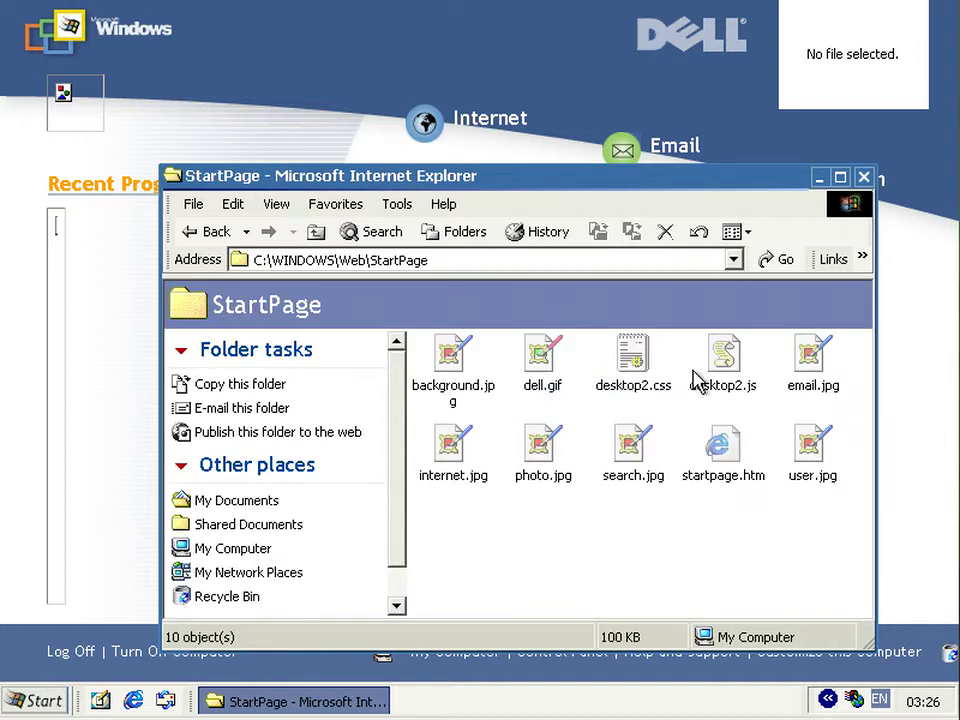
Step: Open desktop2.js in Notepad using Open With
right_click(716, 376)
mouse_move(743, 476)
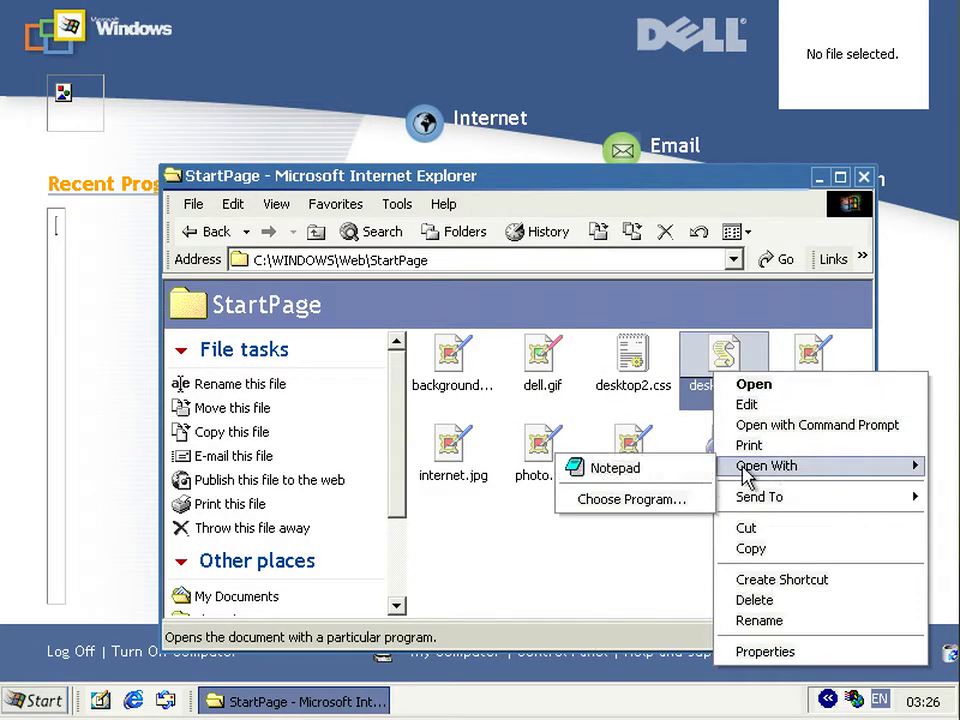
left_click(699, 480)
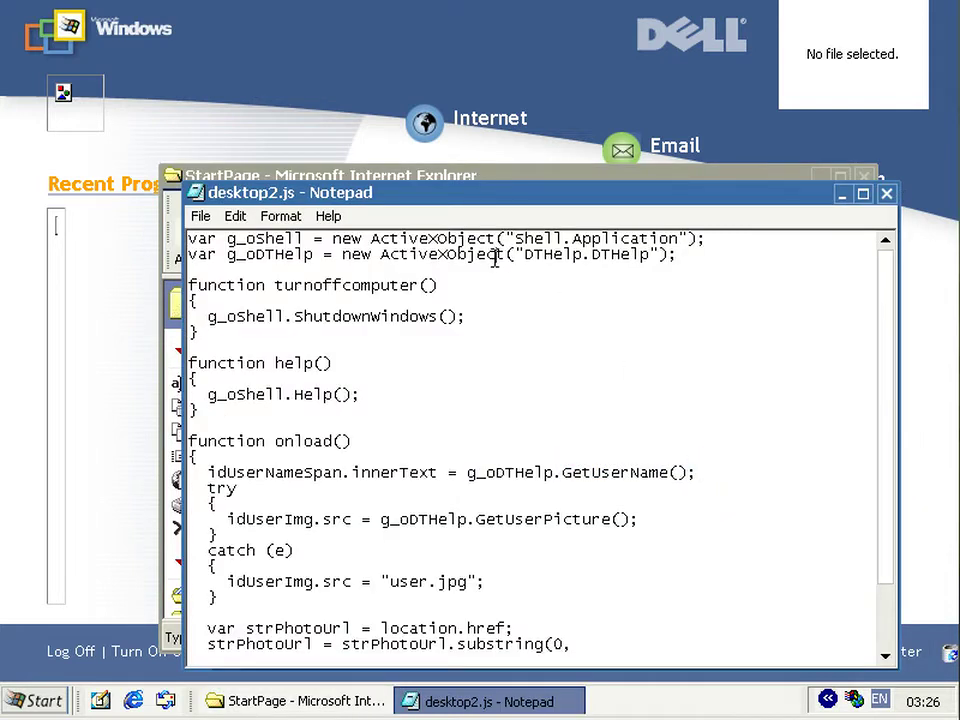
Step: Highlight the DTHelp object name in desktop2.js, then dismiss a started Run prompt
left_click_drag(525, 258, 588, 262)
left_click(588, 262)
key("super+r")
type("re")
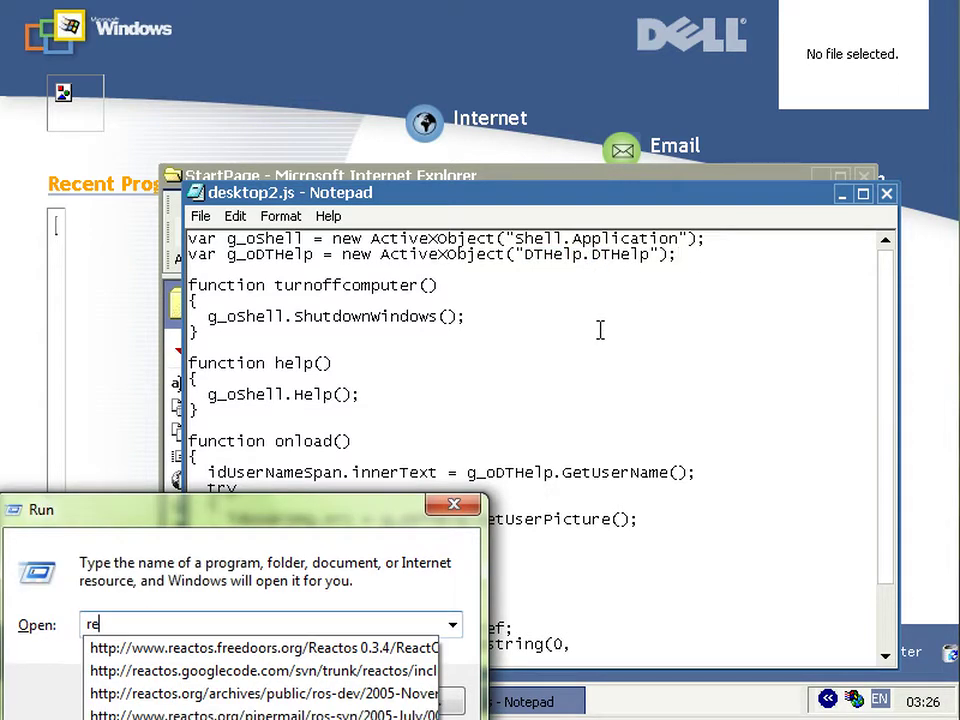
key("Escape")
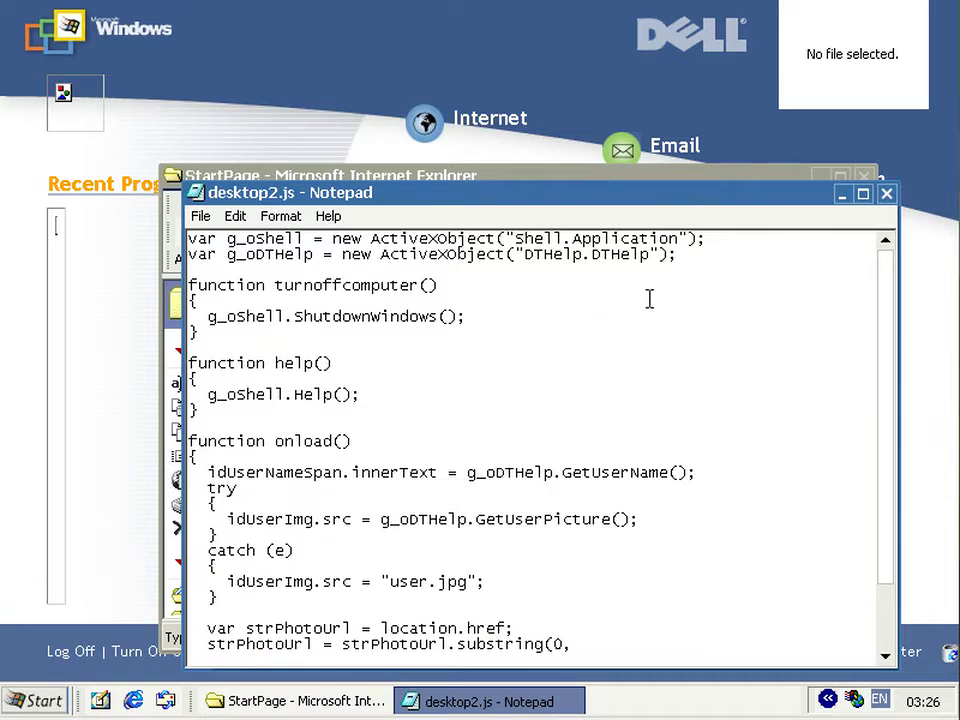
Step: Launch Registry Editor by running regedit from Start > Run
left_click(55, 700)
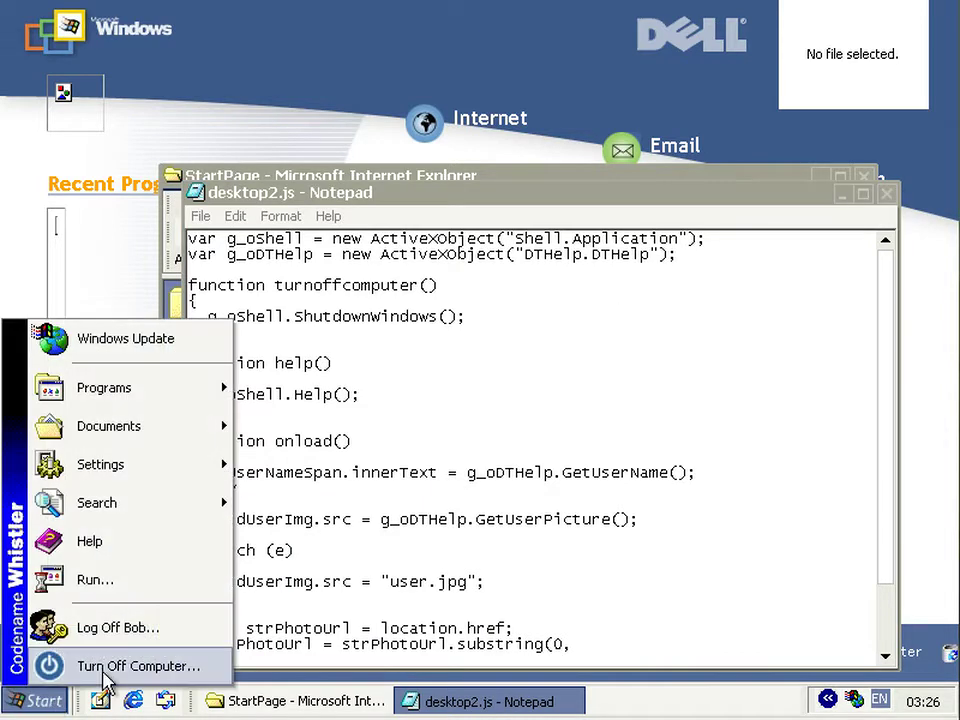
left_click(138, 588)
type("reged")
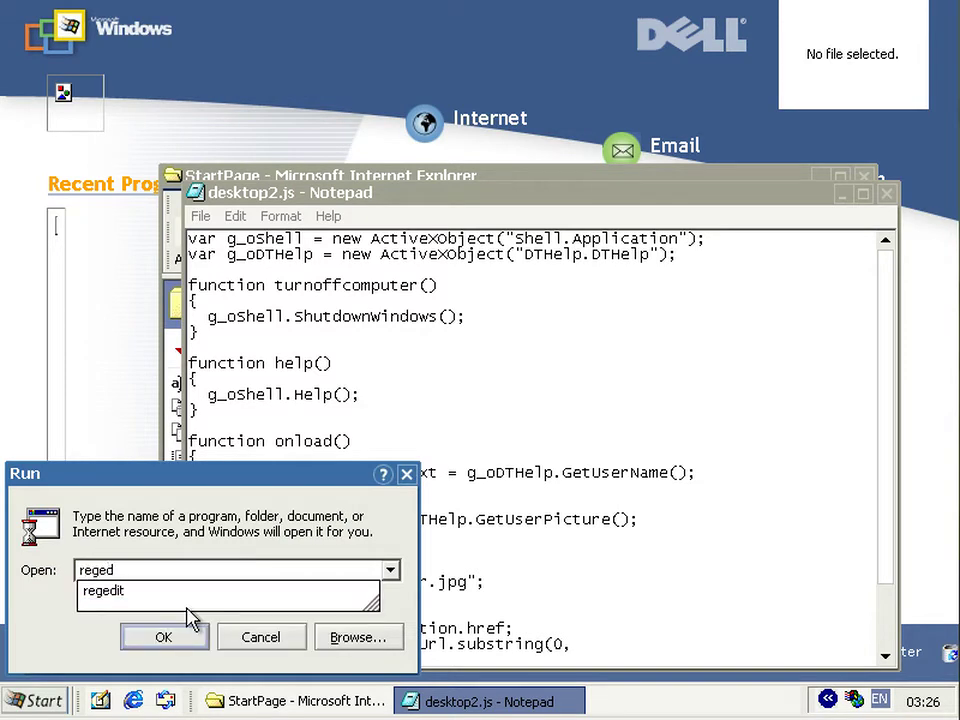
key("Down")
key("Return")
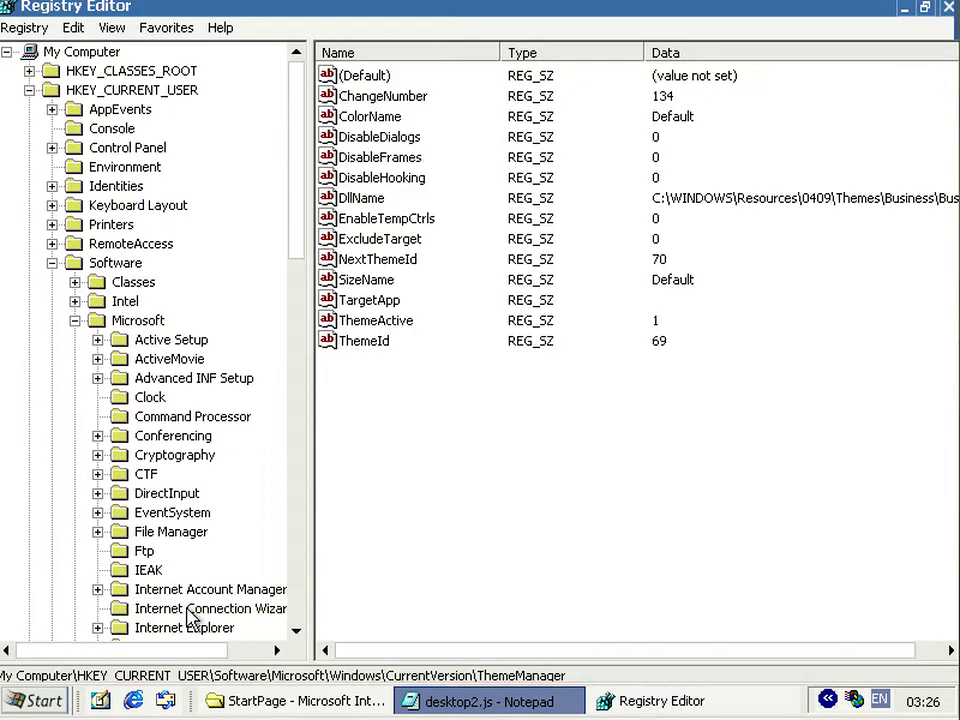
Step: Swap HKEY_CURRENT_USER for HKEY_CLASSES_ROOT, scroll to the DirectSound keys, then minimize Registry Editor
left_click(29, 90)
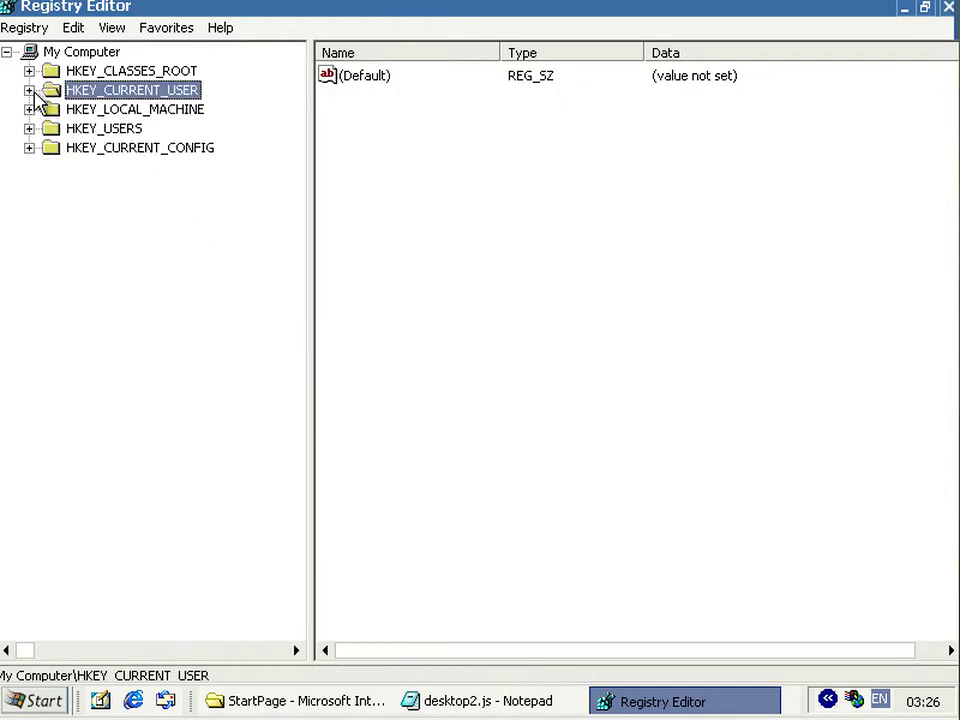
left_click(29, 71)
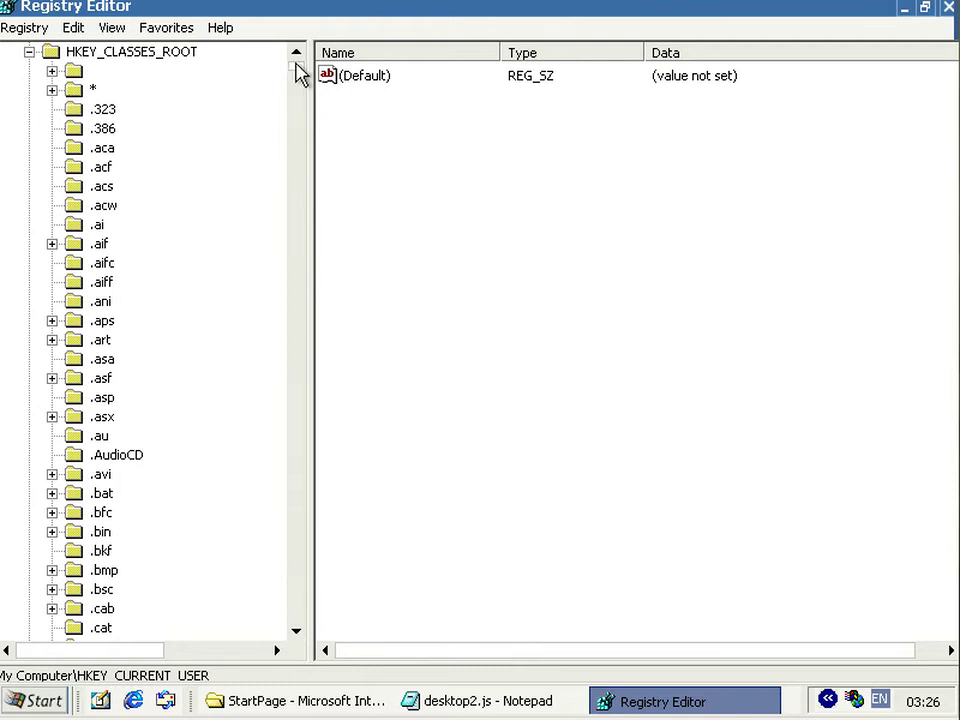
left_click_drag(300, 77, 293, 259)
scroll(255, 290, "down", 5)
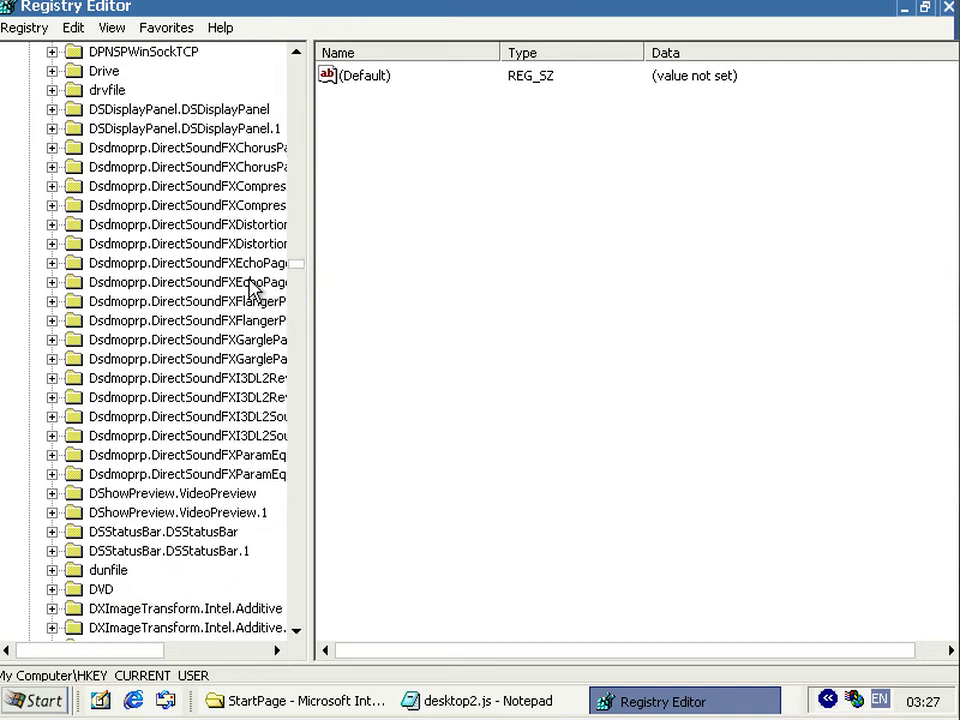
scroll(255, 290, "up", 2)
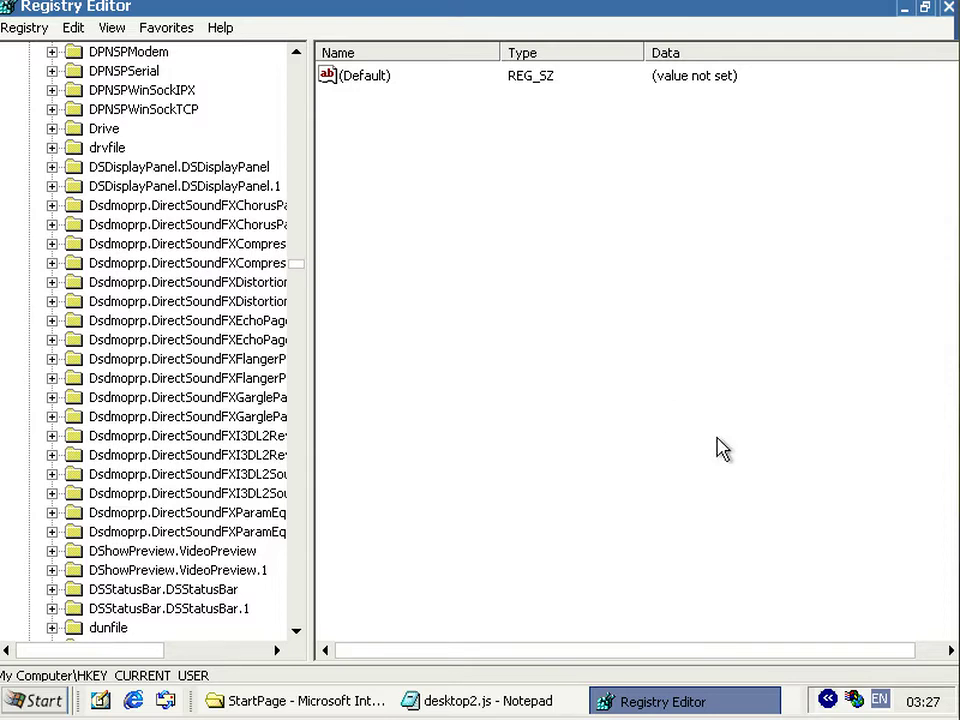
left_click(665, 700)
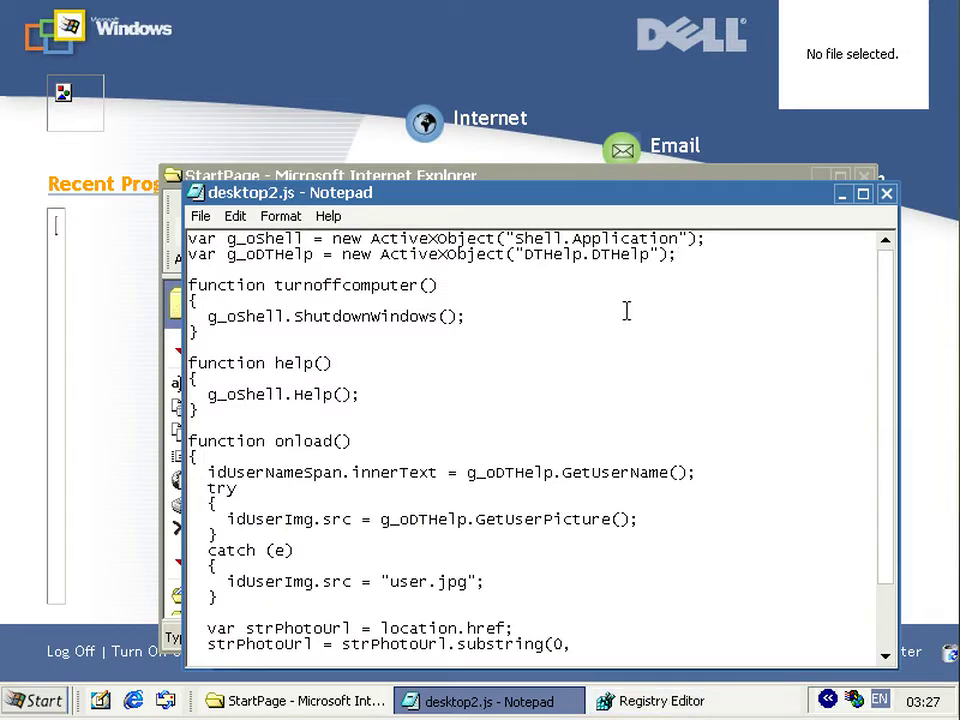
Step: Scroll to the end of desktop2.js and highlight the GetUserName and GetUserPicture lines
scroll(594, 289, "down", 2)
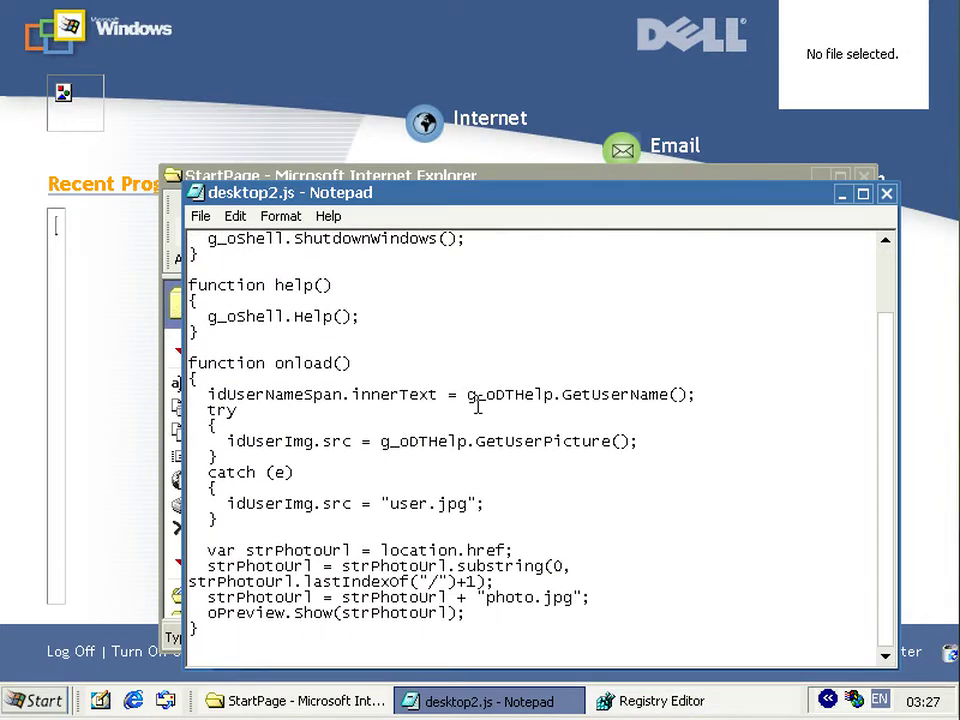
mouse_move(613, 394)
left_mouse_down()
mouse_move(615, 408)
mouse_move(613, 387)
left_mouse_up()
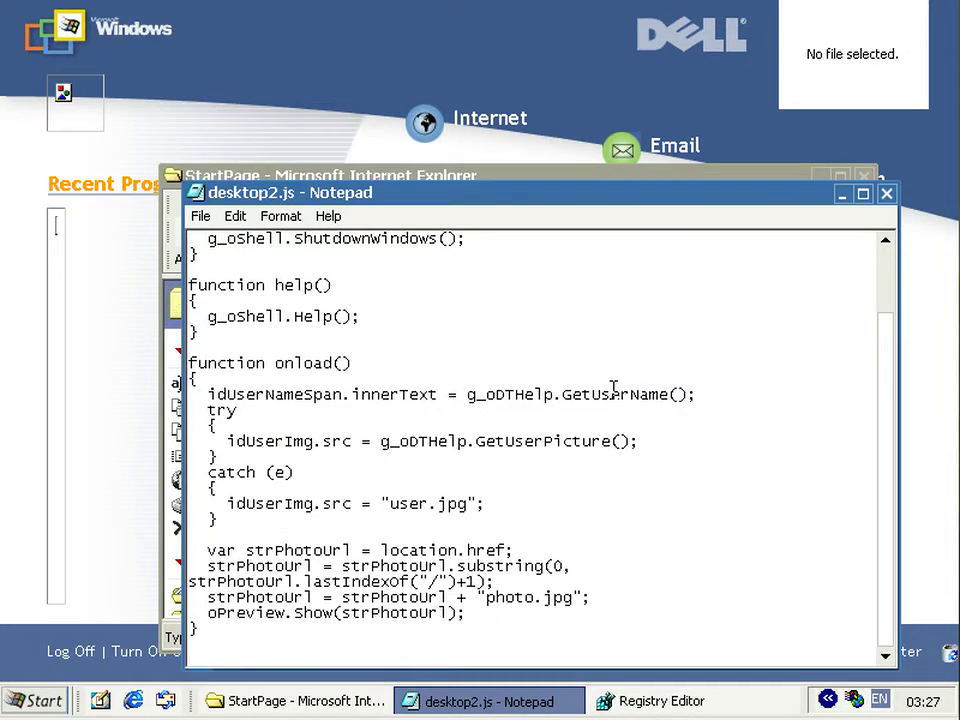
left_click_drag(544, 445, 523, 445)
left_click(524, 447)
Step: Close Notepad and minimize the StartPage folder window to reveal the start page
left_click(886, 193)
right_click(93, 317)
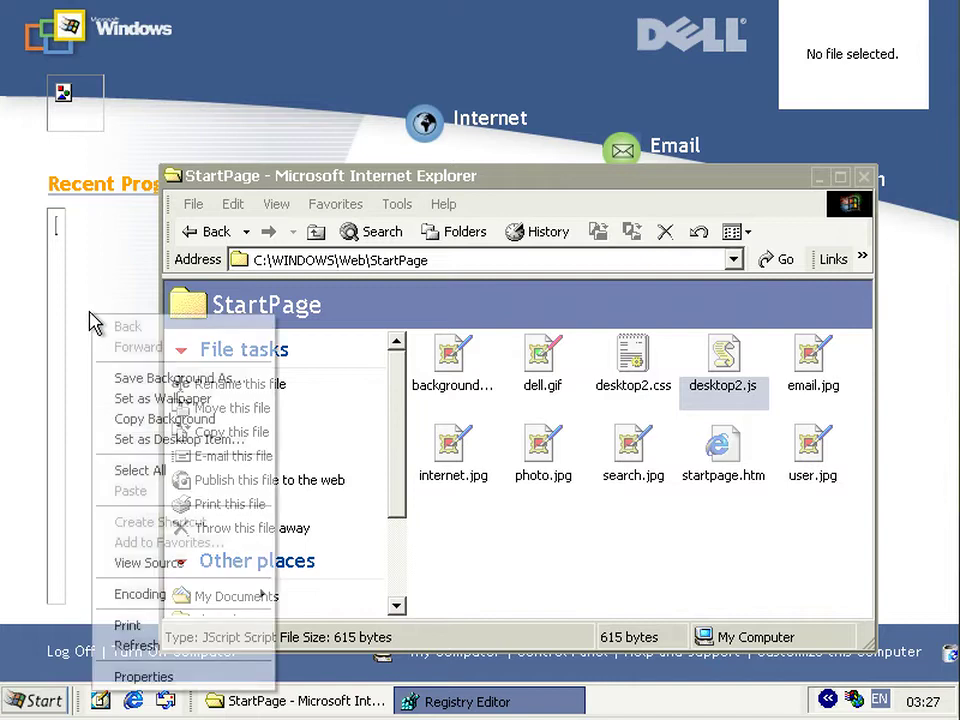
left_click(819, 177)
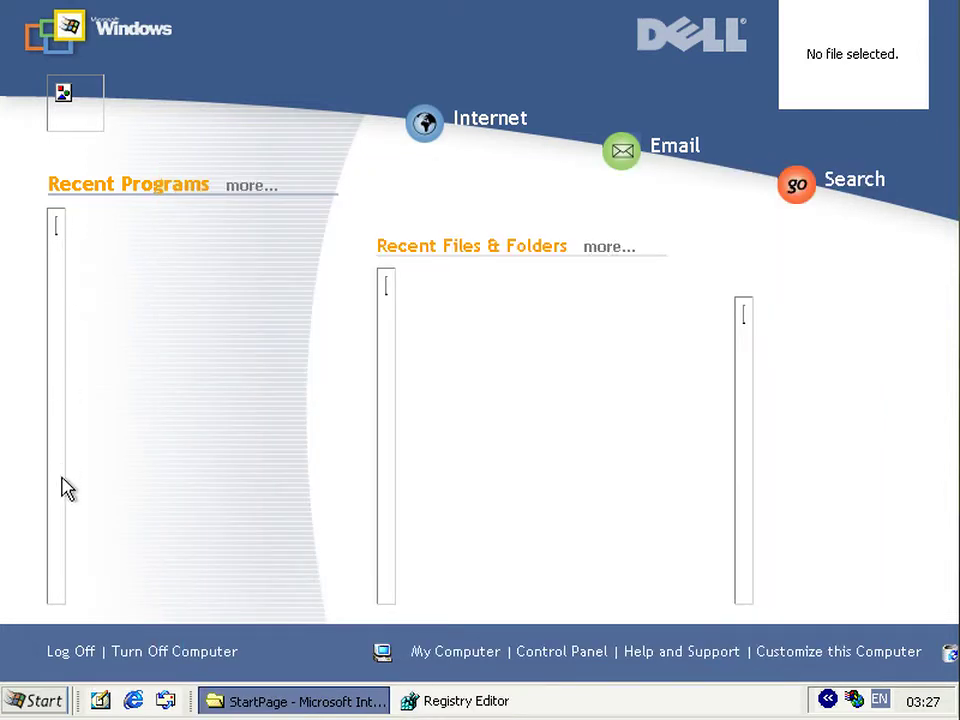
Step: Open startpage.htm's HTML source in Notepad and scroll up from its end
right_click(310, 388)
left_click(357, 263)
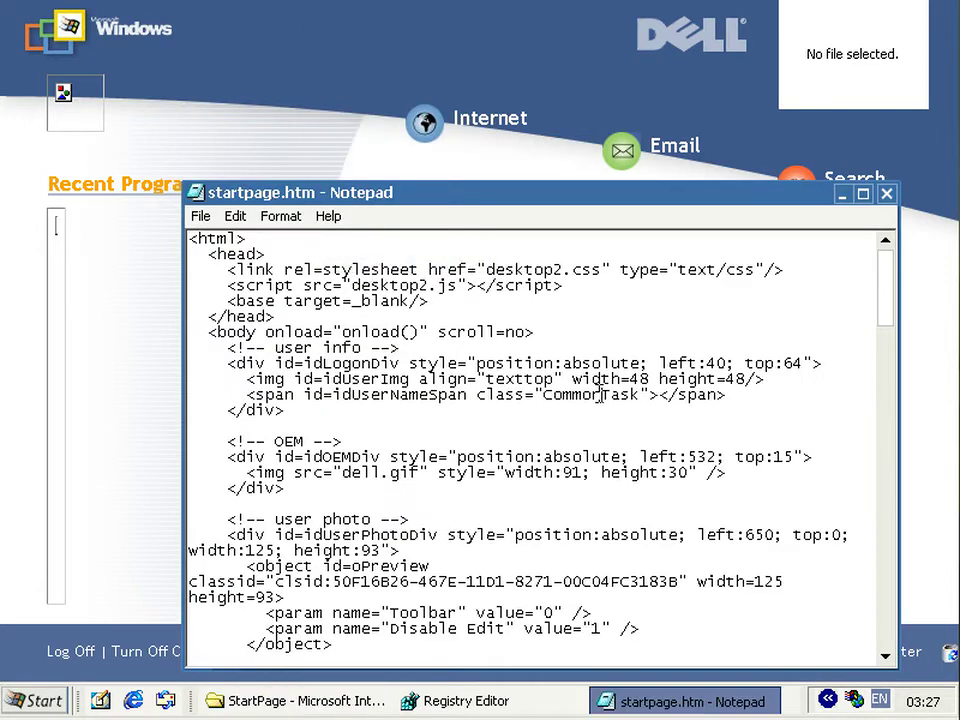
key("ctrl+End")
scroll(593, 392, "up", 4)
scroll(599, 392, "up", 1)
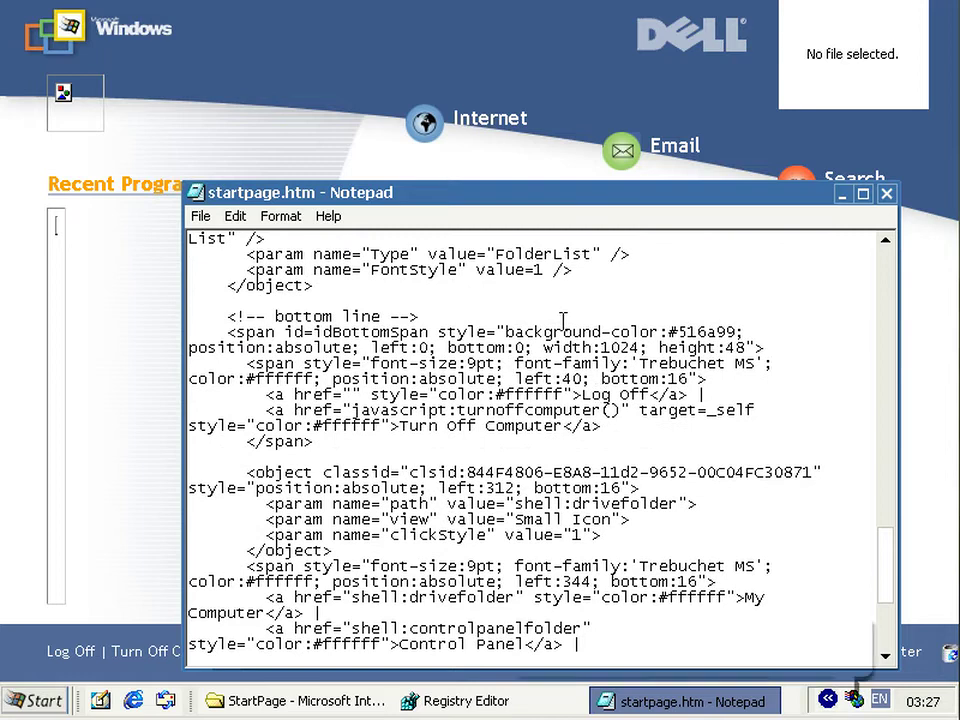
scroll(383, 471, "up", 10)
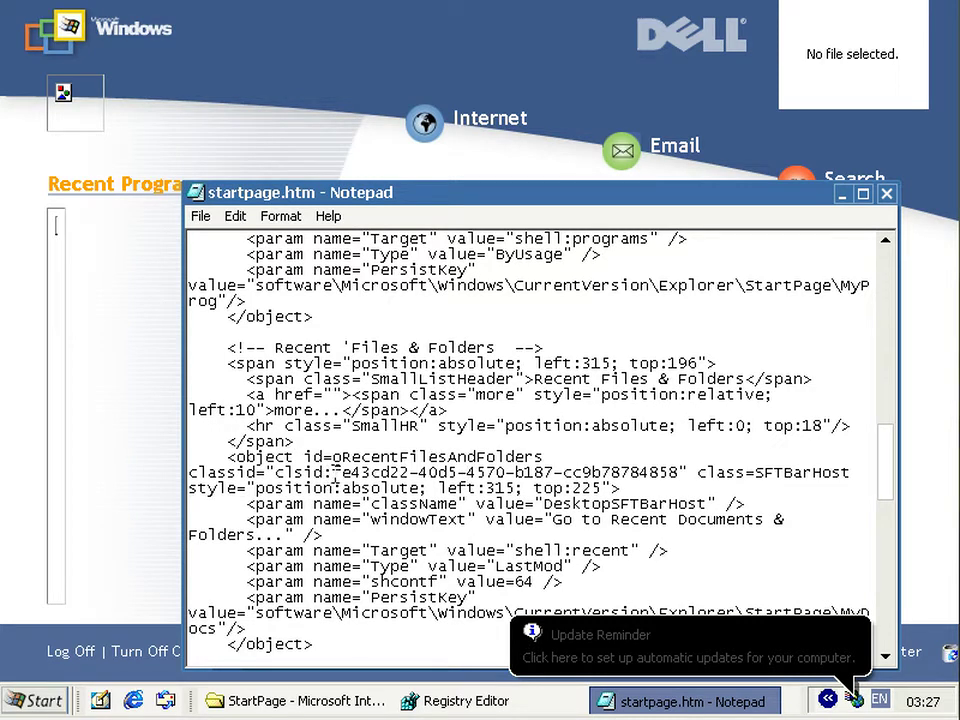
Step: Select the Recent Files & Folders object's classid, then switch back to Registry Editor
left_click_drag(335, 474, 573, 461)
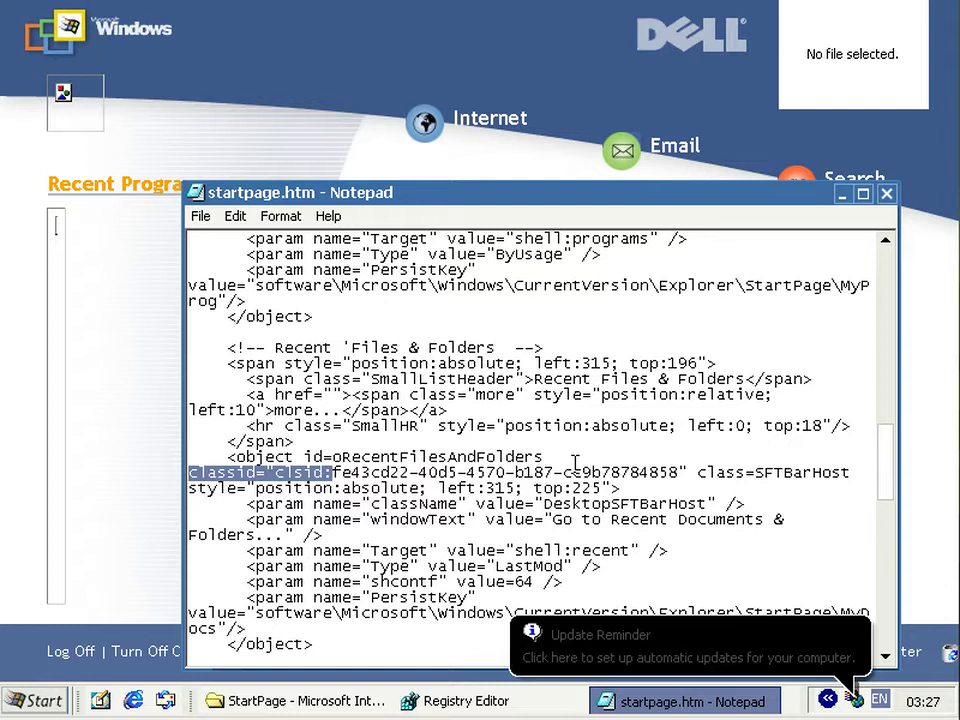
left_click(575, 461)
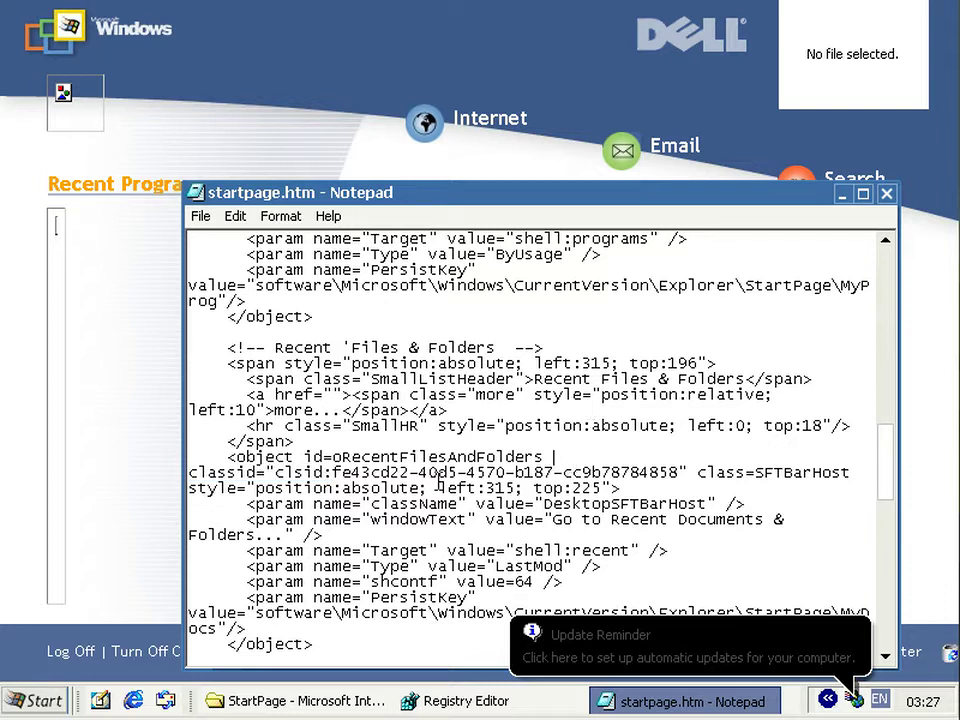
key("shift+F10")
left_click(179, 167)
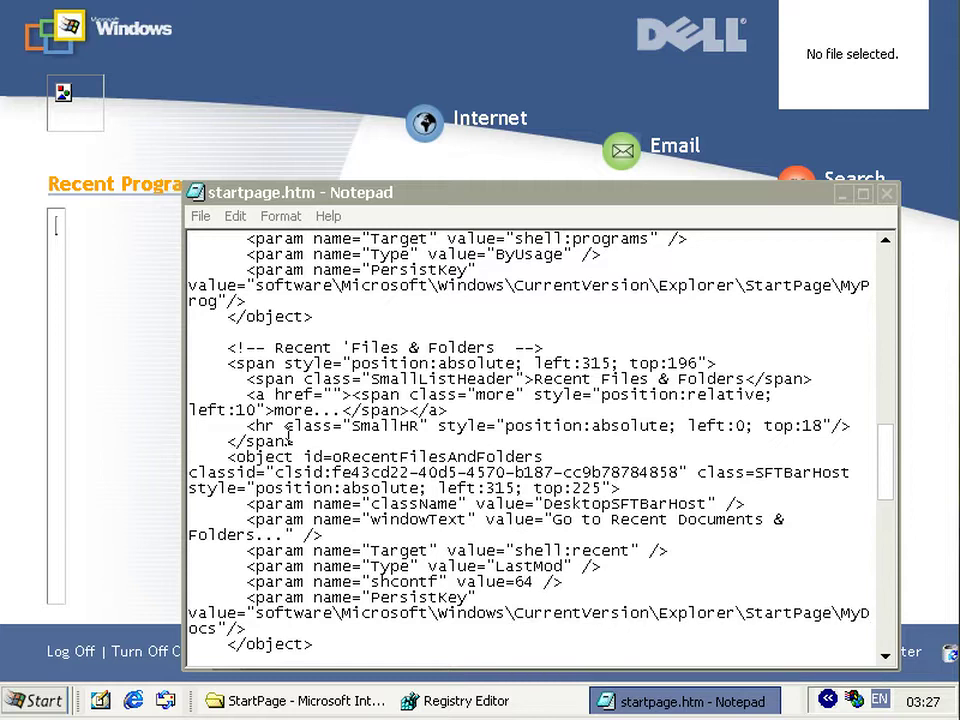
left_click(455, 702)
Step: Jump to the CLSID key by typing clsid, expand it and scroll its GUIDs
key("ctrl+Home")
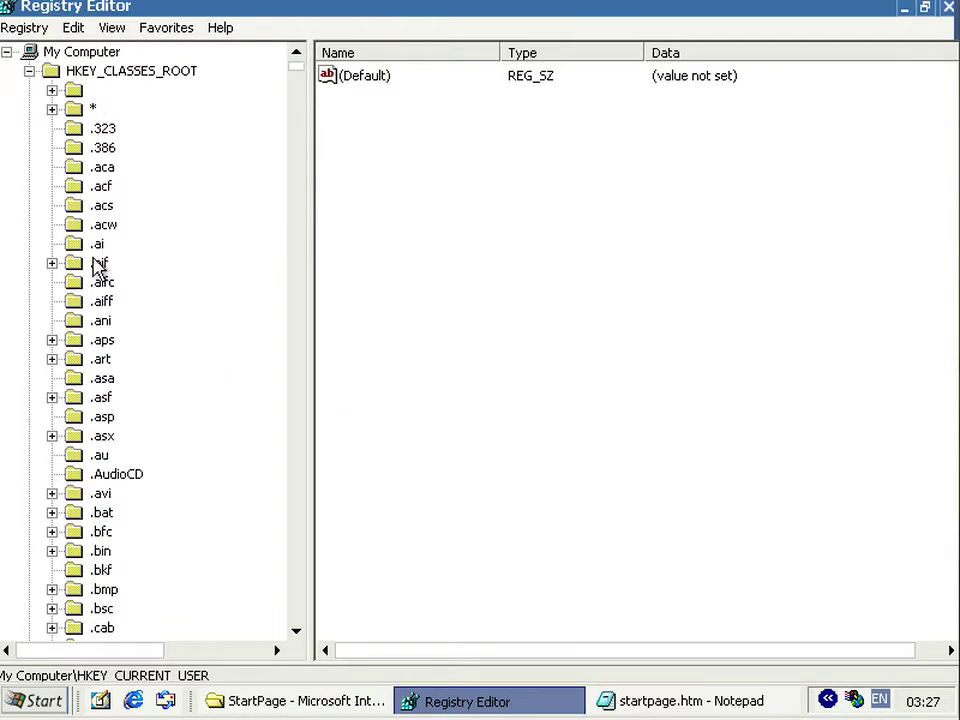
left_click(189, 261)
type("clsid")
key("Right")
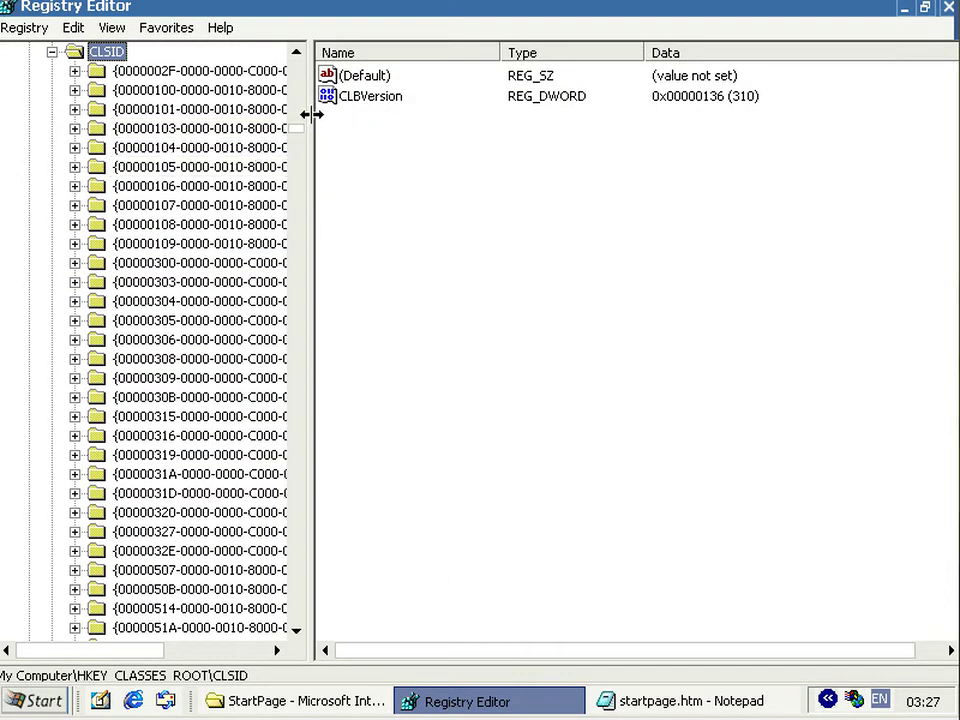
left_click_drag(296, 140, 293, 409)
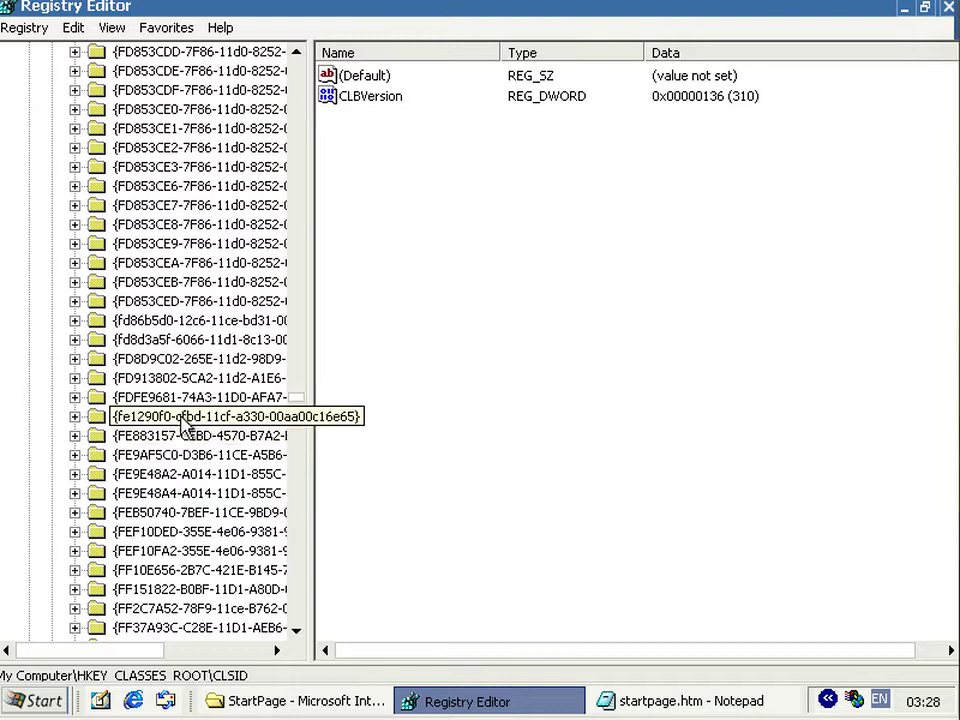
Step: Inspect the {fe1290f0-cfbd-11cf-a330-00aa00c16e65} and FE883157 class keys, then close Registry Editor
left_click(184, 418)
left_click(188, 435)
left_click(186, 418)
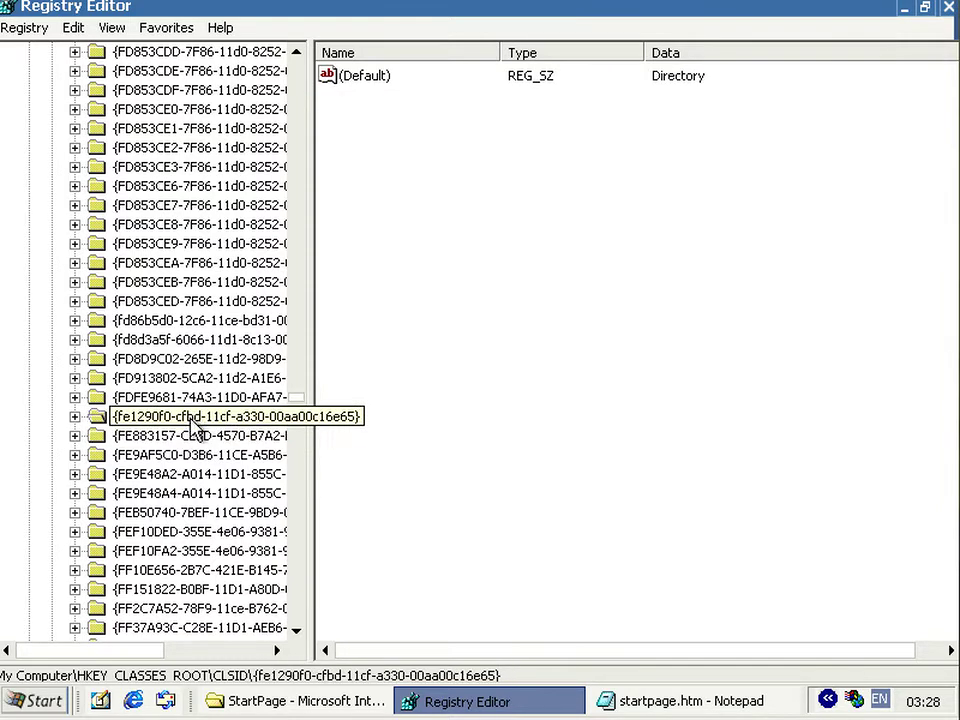
left_click(197, 437)
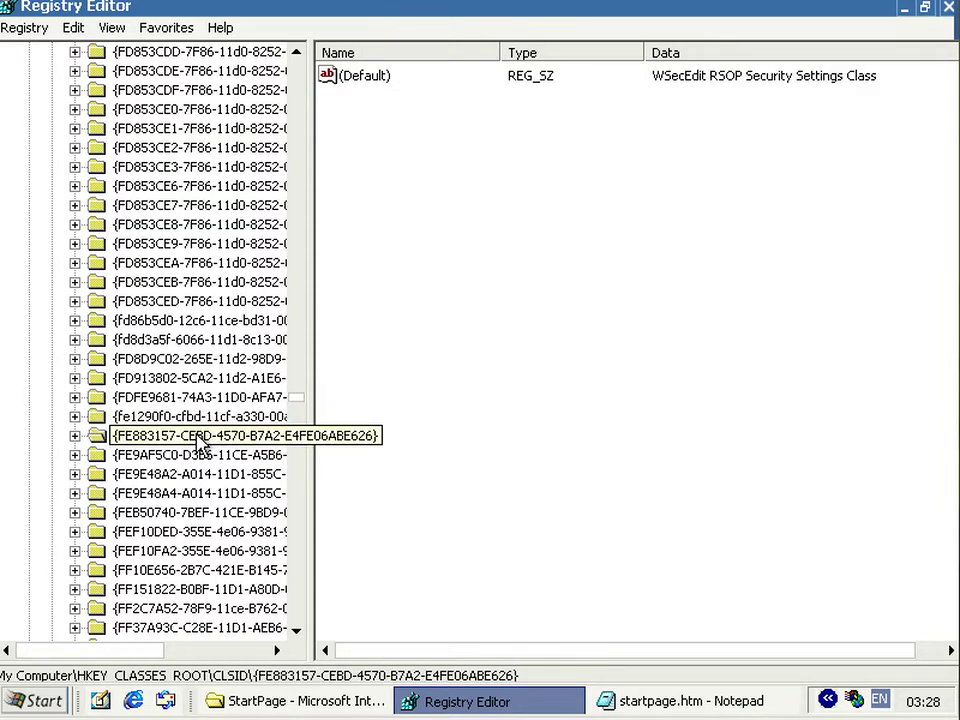
left_click(948, 9)
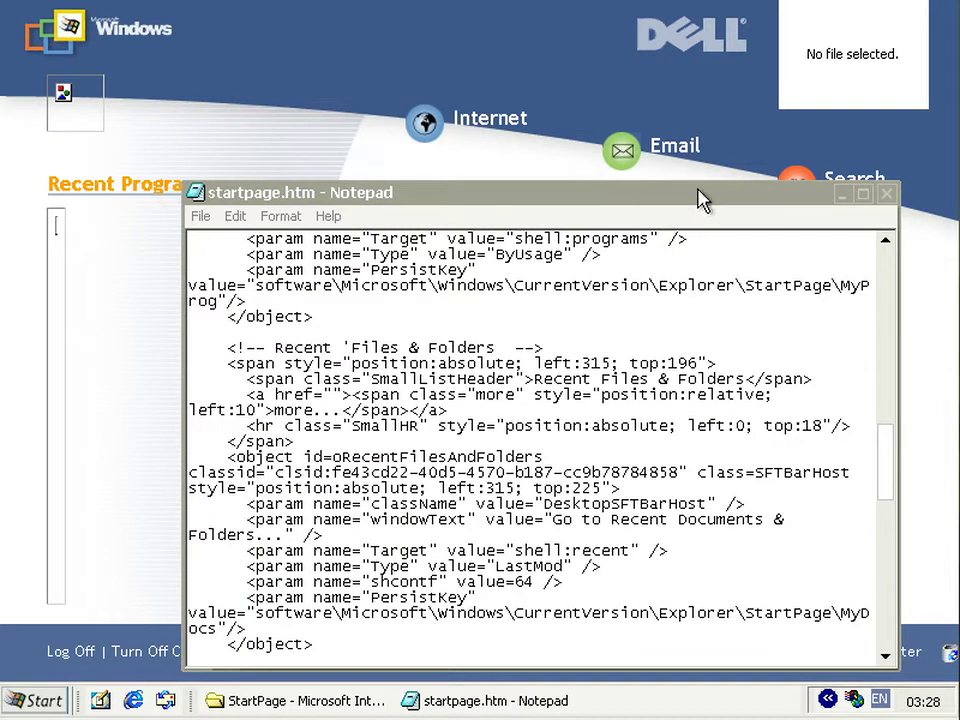
Step: Minimize Notepad to view the full start page, then restore desktop2.js from the taskbar
left_click(842, 193)
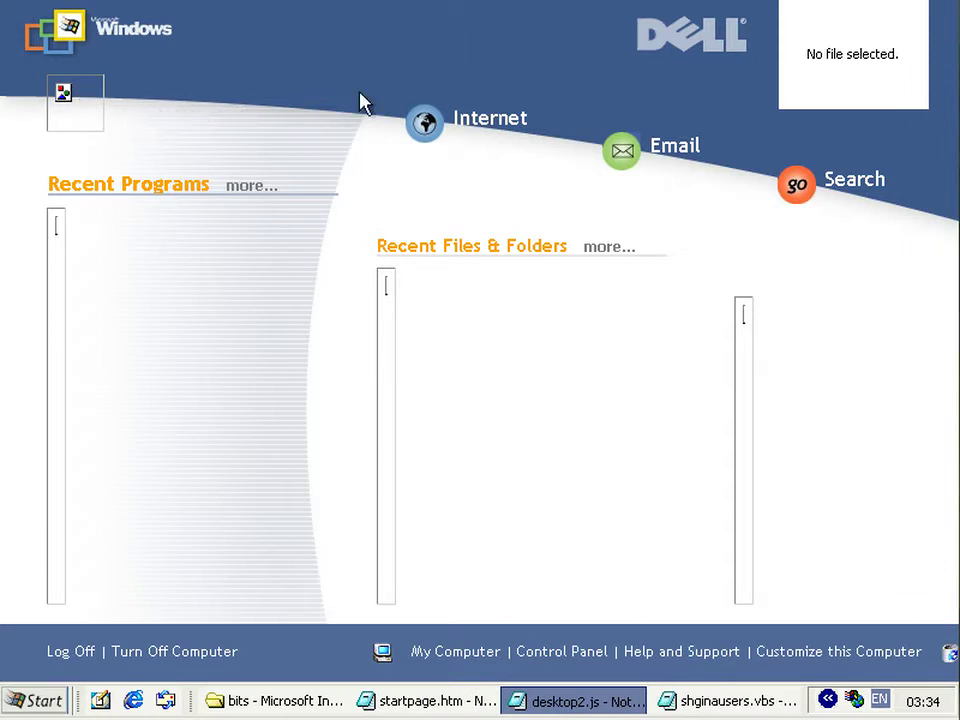
mouse_move(801, 8)
left_click(600, 702)
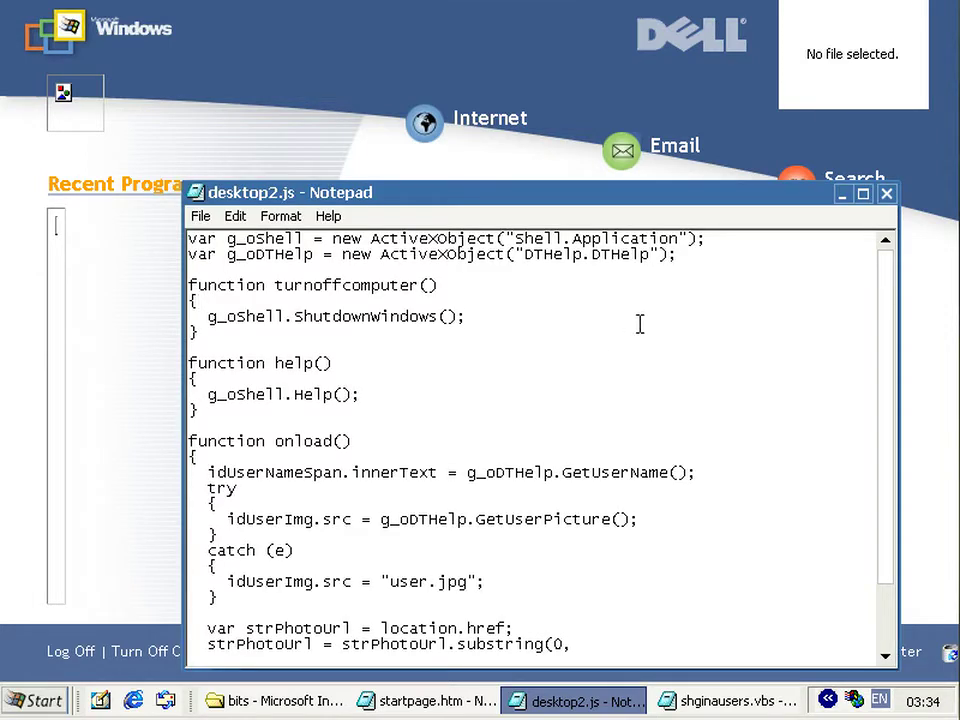
Step: Replace DTHelp.DTHelp with Shell.Users and get the user name via CurrentUser.setting("LogonName")
left_click_drag(652, 257, 535, 262)
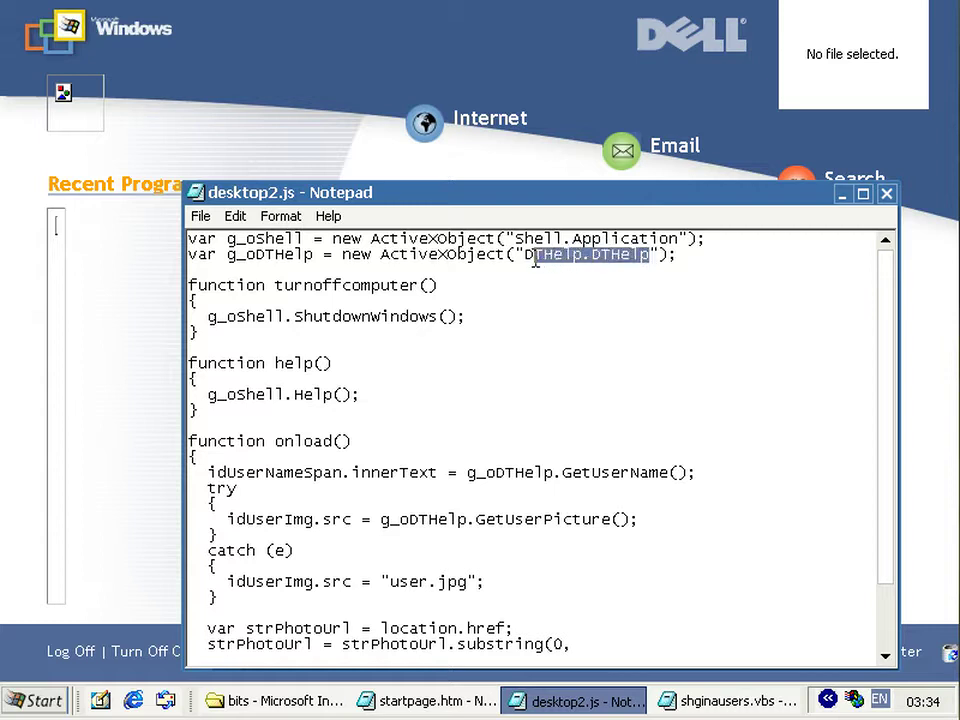
type("S")
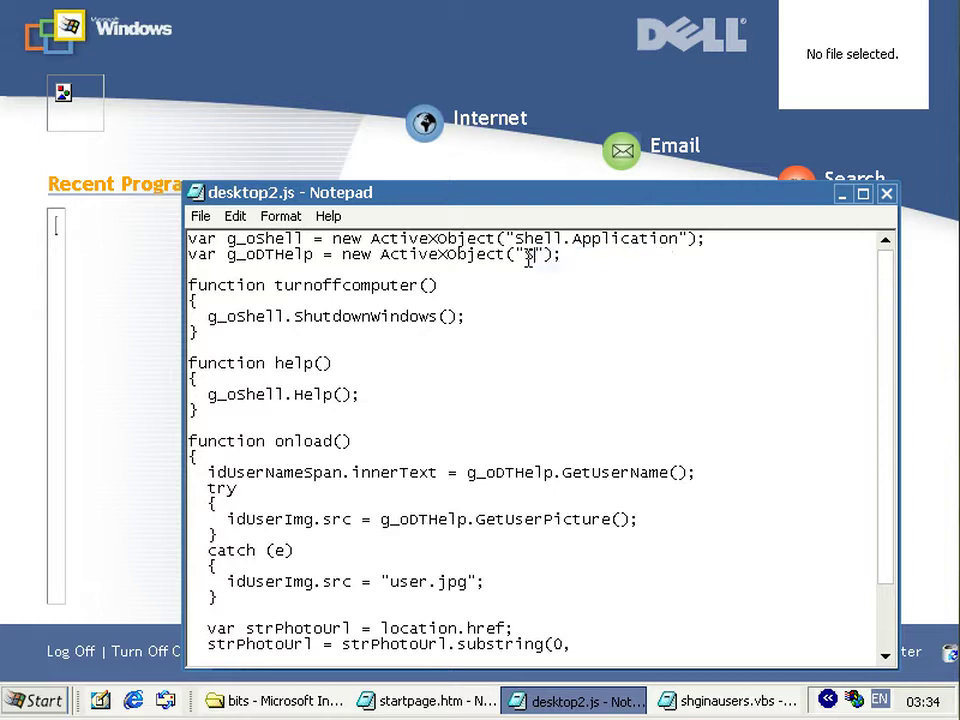
type("hell.Users")
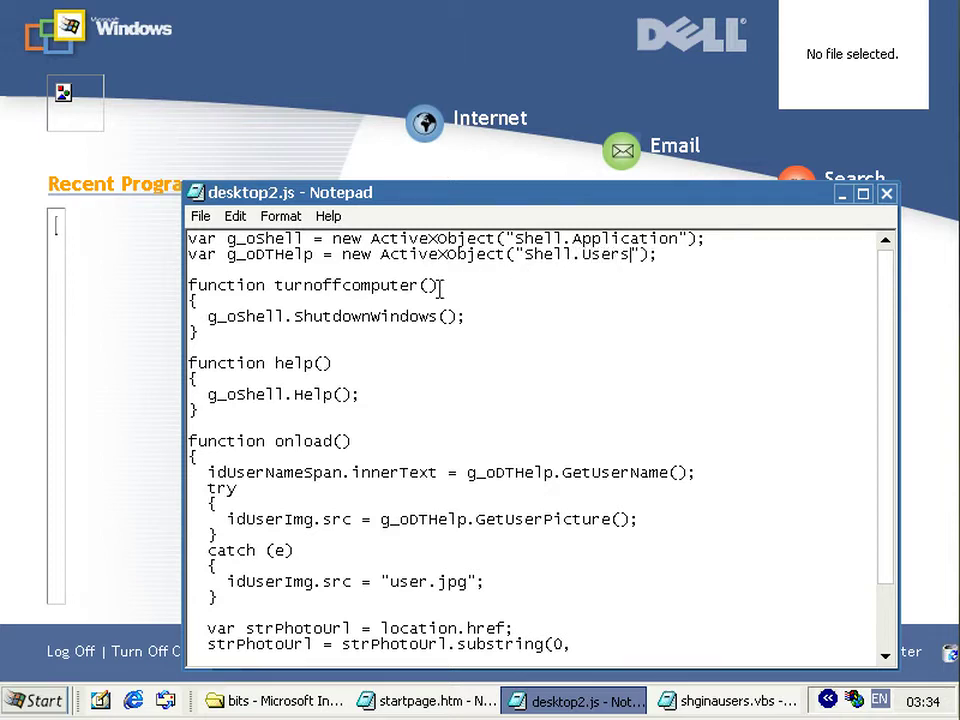
scroll(422, 407, "down", 1)
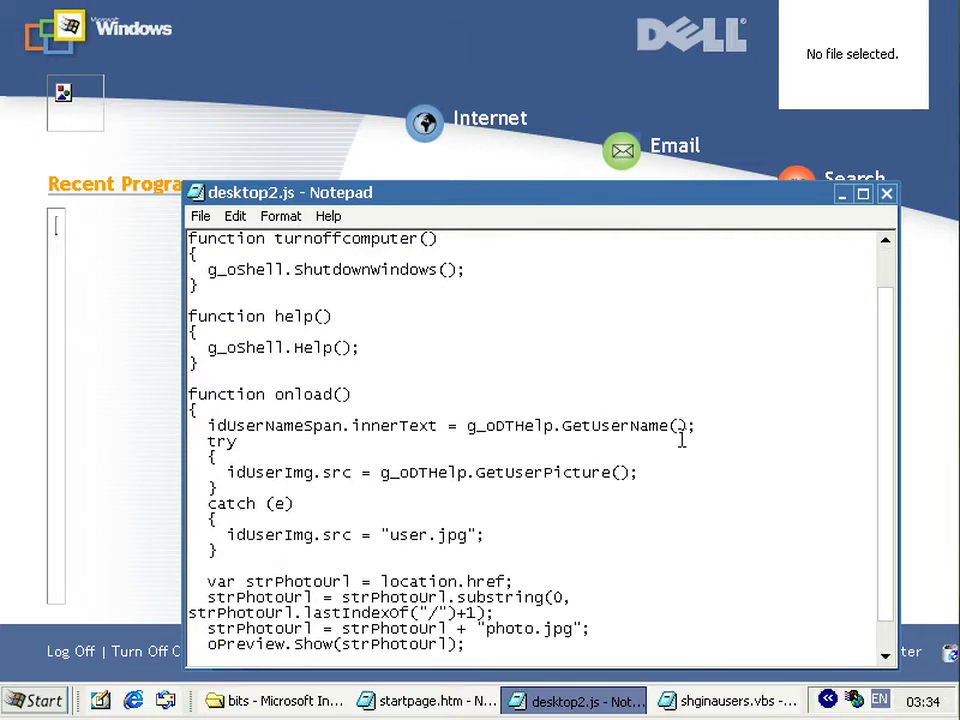
left_click(566, 427)
type("Current")
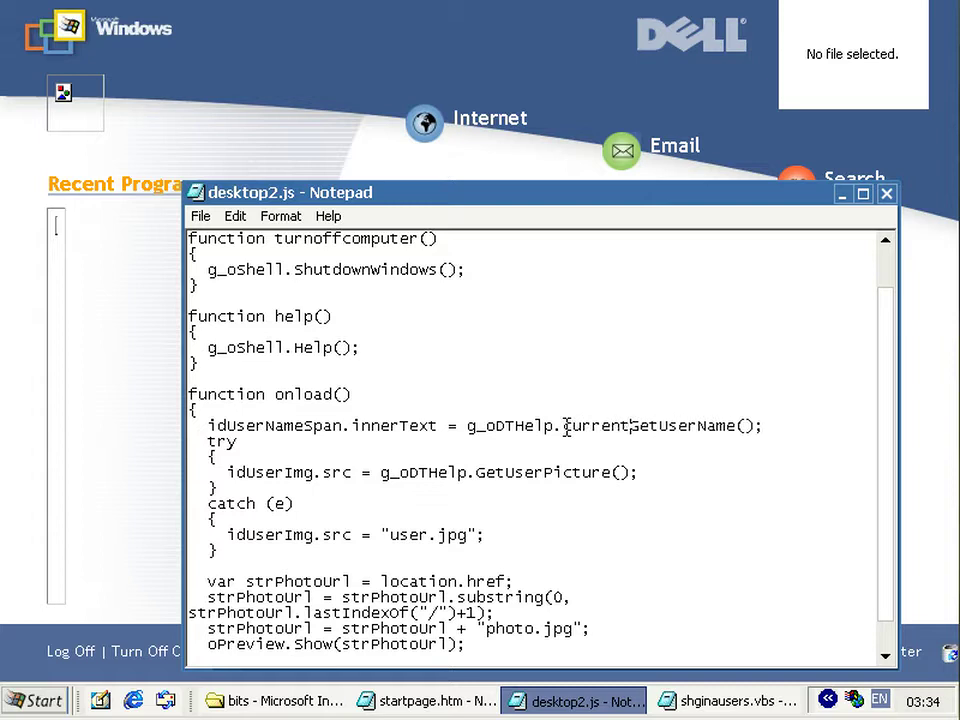
type("User.")
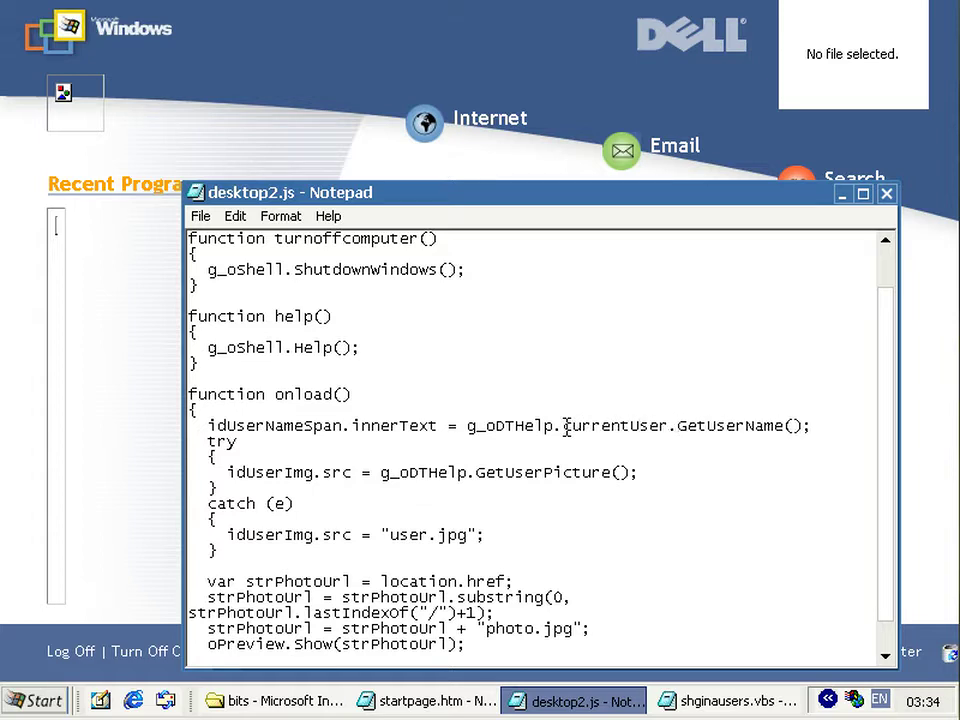
type("setting(\"")
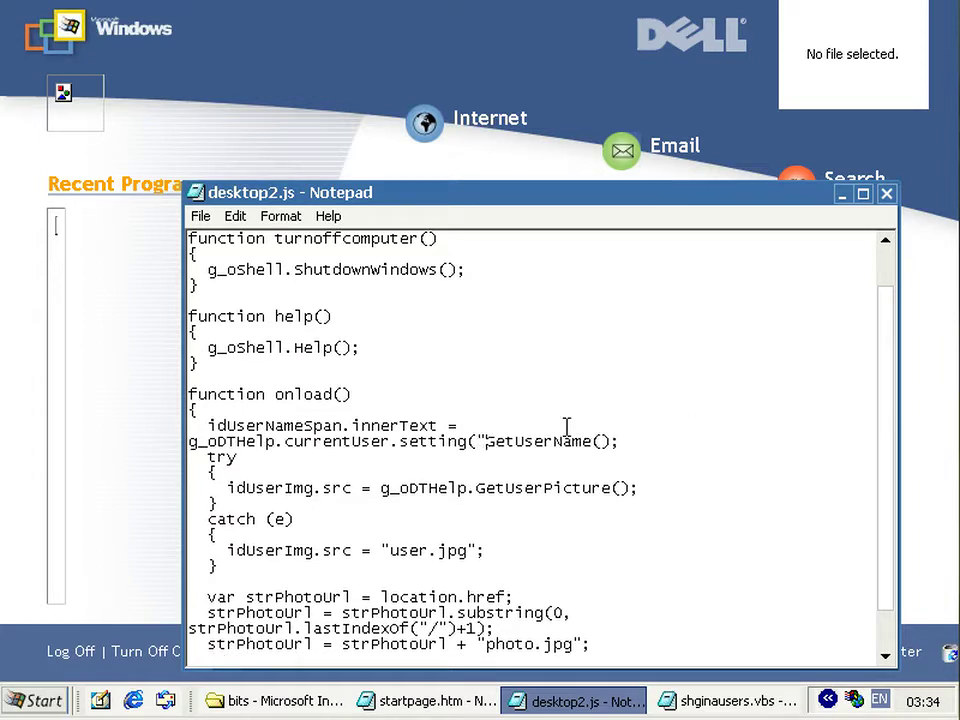
type("LogonName\"")
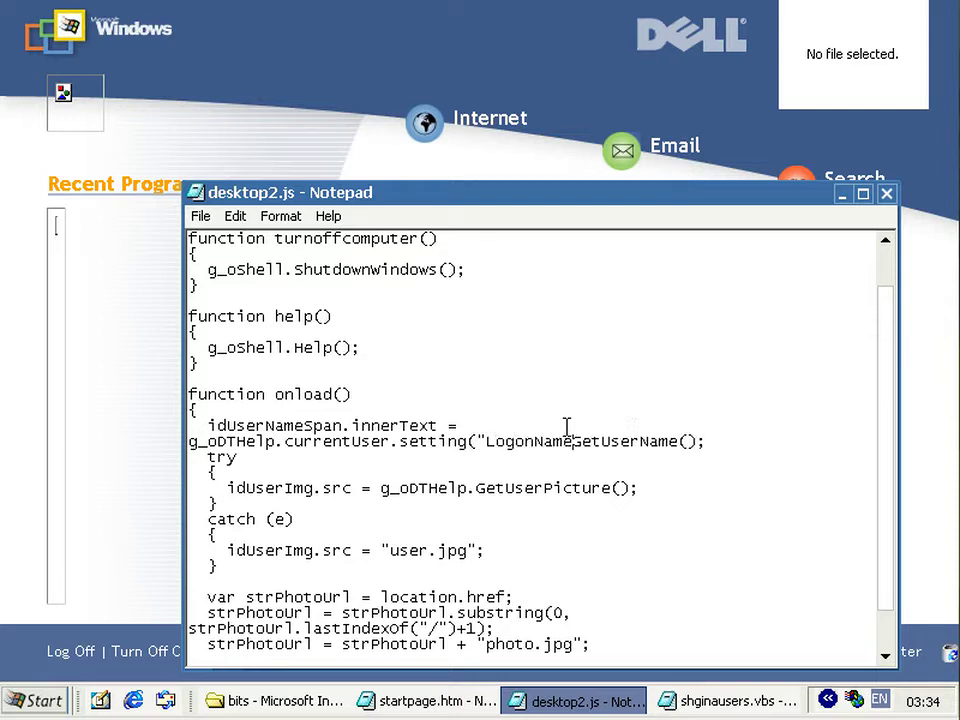
type("(")
key("BackSpace")
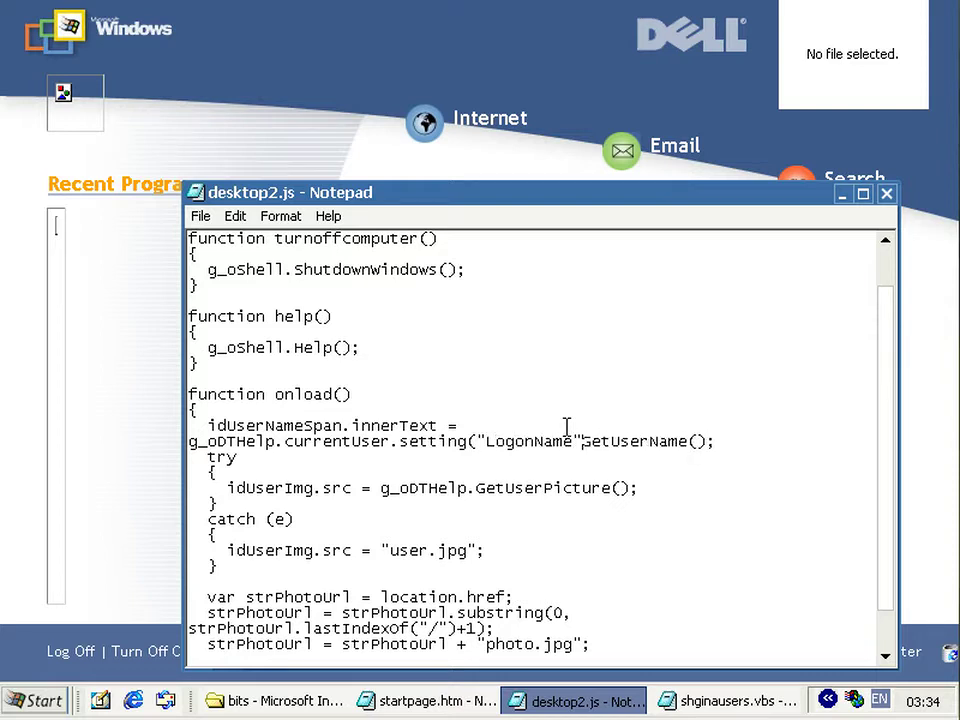
type("); //")
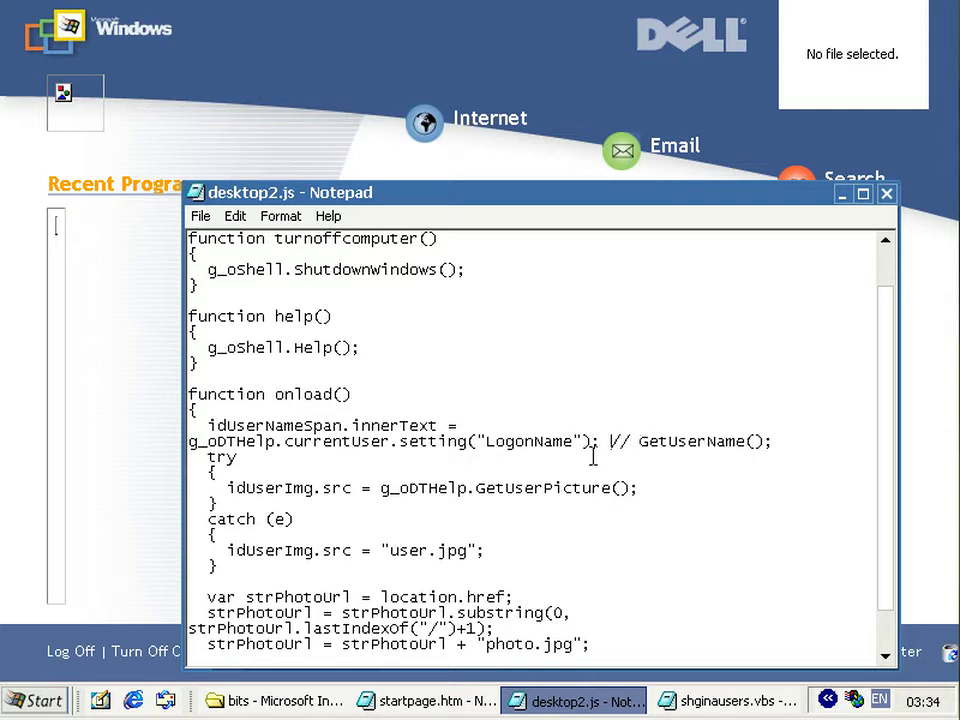
key("shift+End")
key("Delete")
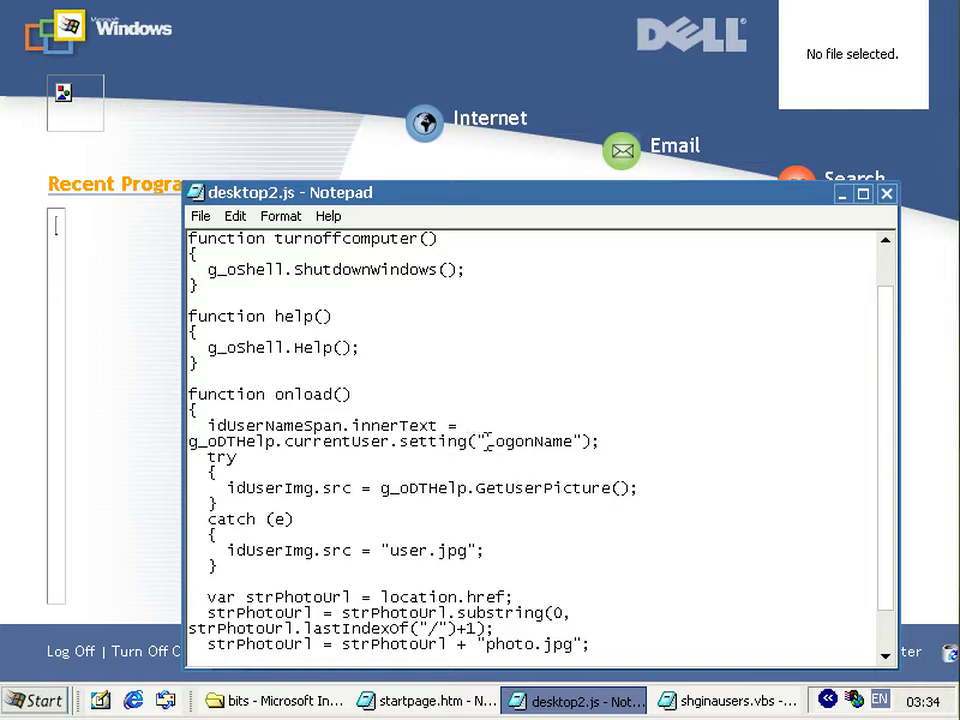
Step: Change the picture line to read currentUser.setting("PicturePath") instead of GetUserPicture
left_click_drag(490, 441, 288, 448)
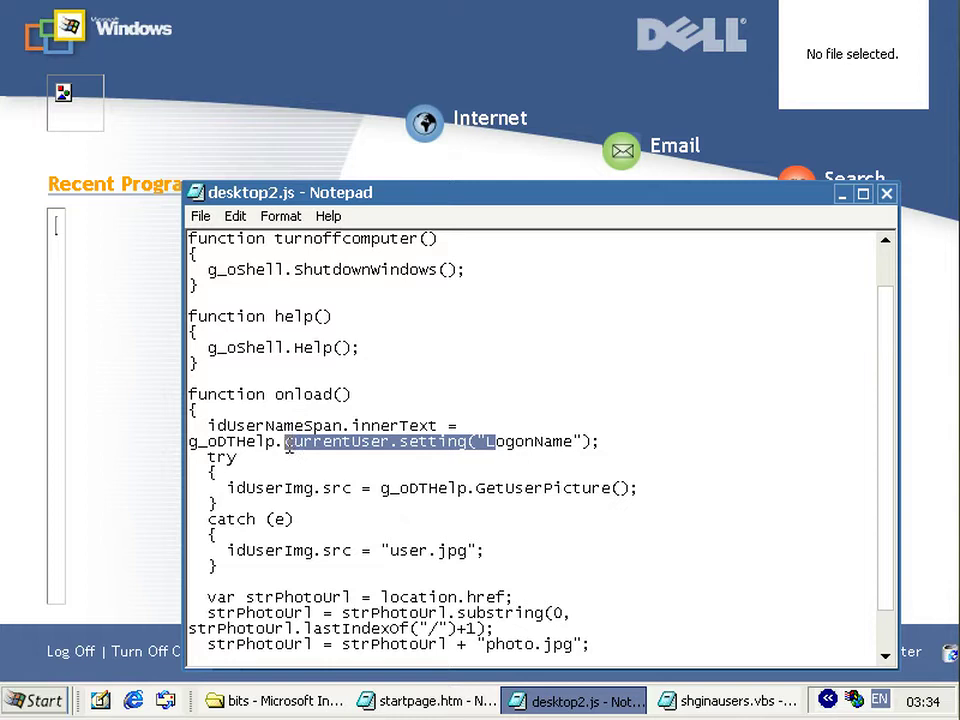
left_click(474, 490)
type("currentUser.setting(\"L")
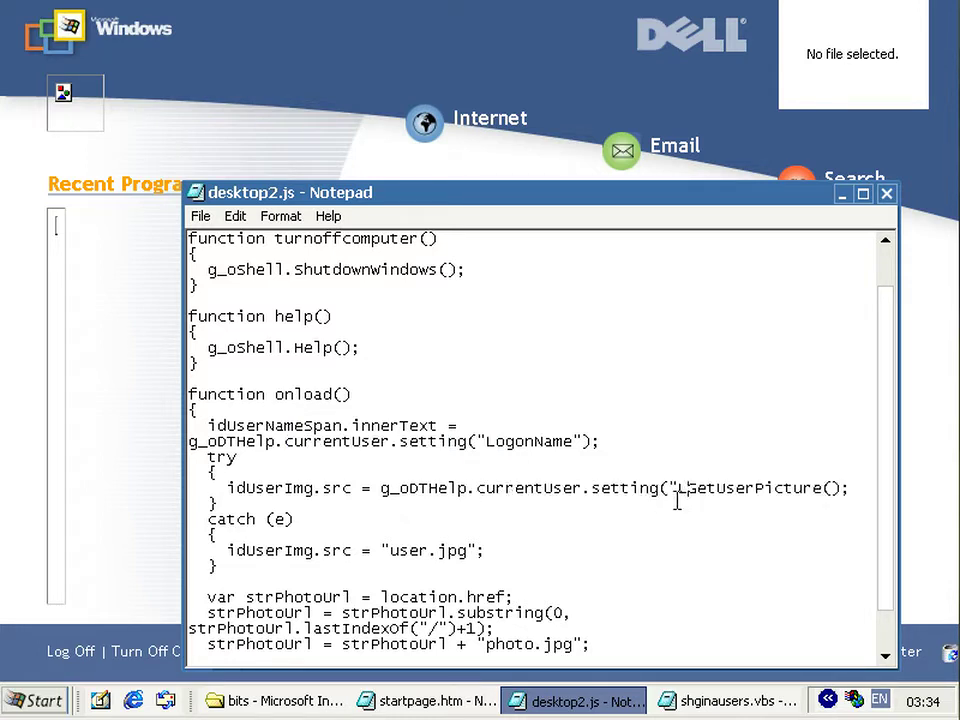
key("BackSpace")
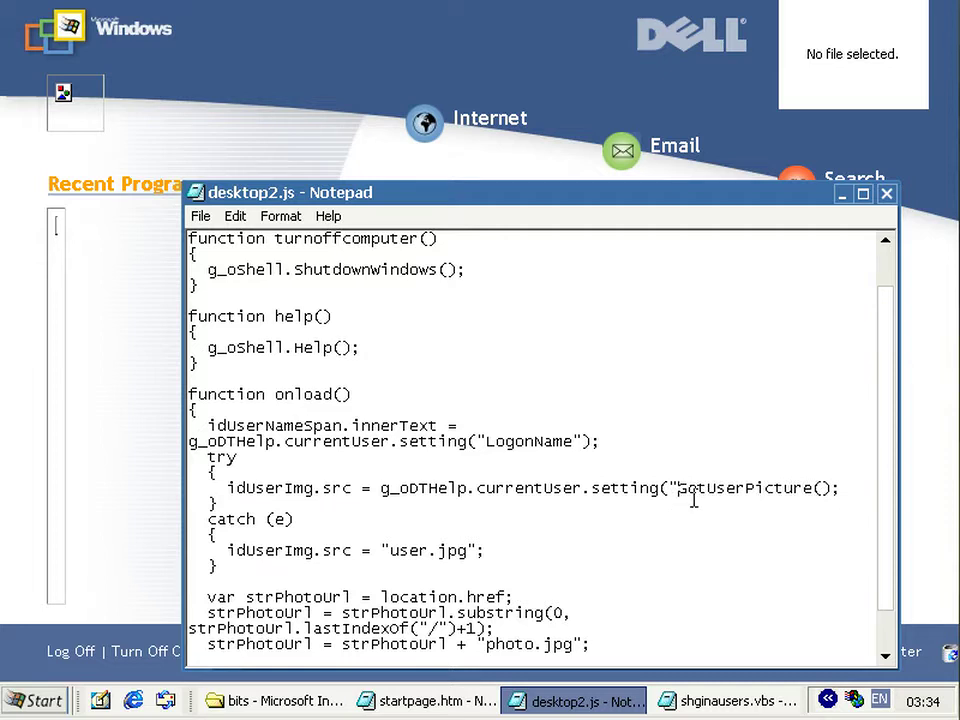
key("Delete")
key("Delete")
key("Delete")
key("Delete")
key("Delete")
key("Delete")
key("Delete")
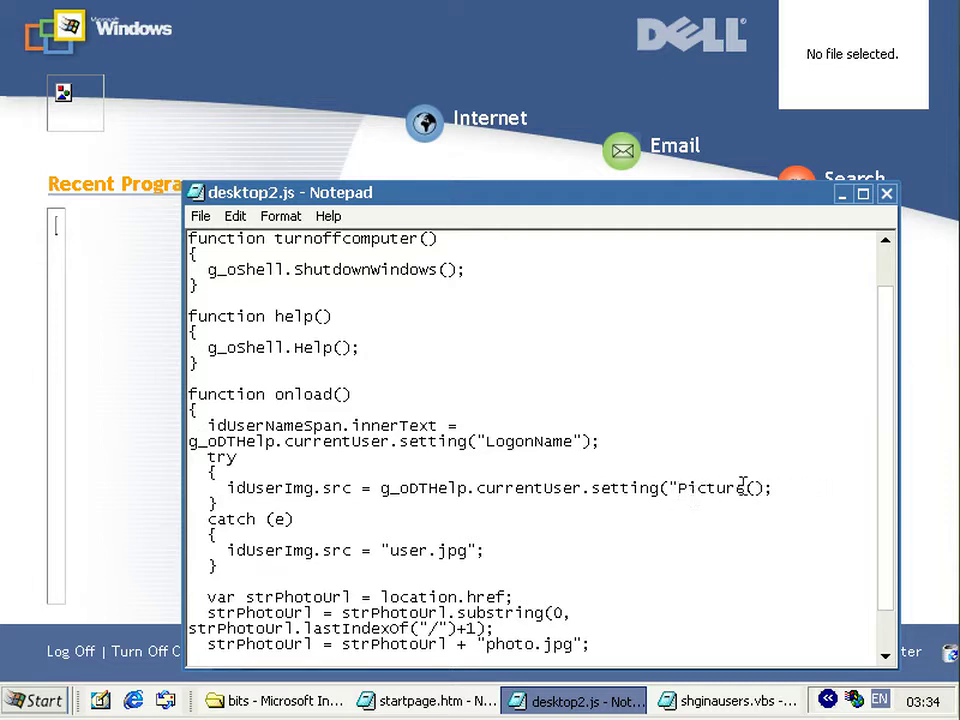
type("Path\"")
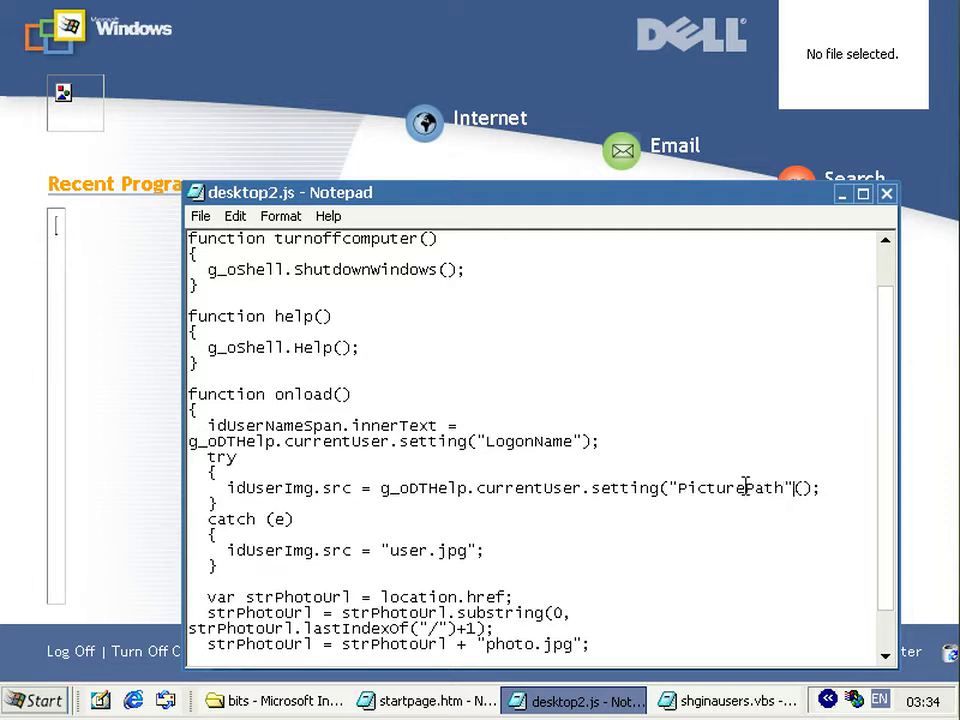
type(")")
Step: Check shginausers.vbs, then change desktop2.js's setting("PicturePath") to setting("Picture")
left_click(724, 701)
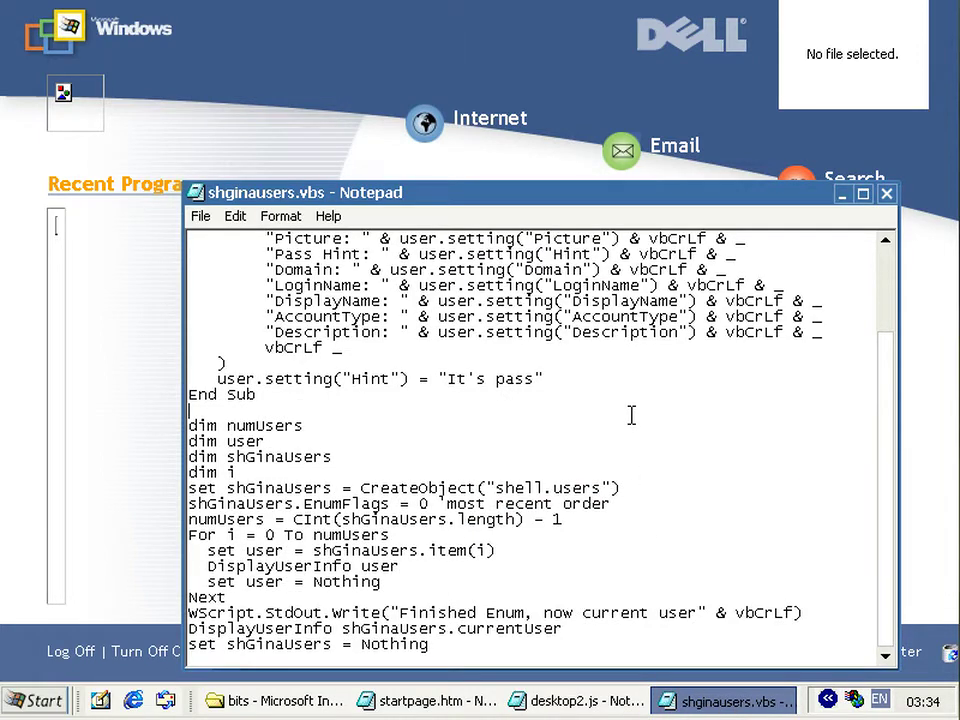
scroll(600, 400, "up", 3)
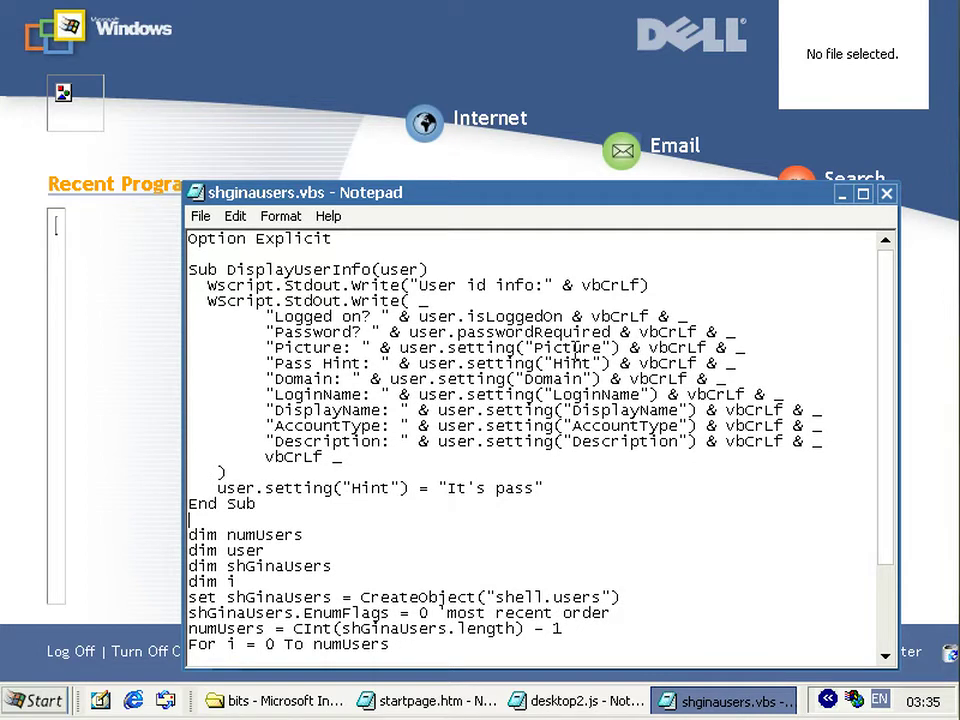
left_click(630, 701)
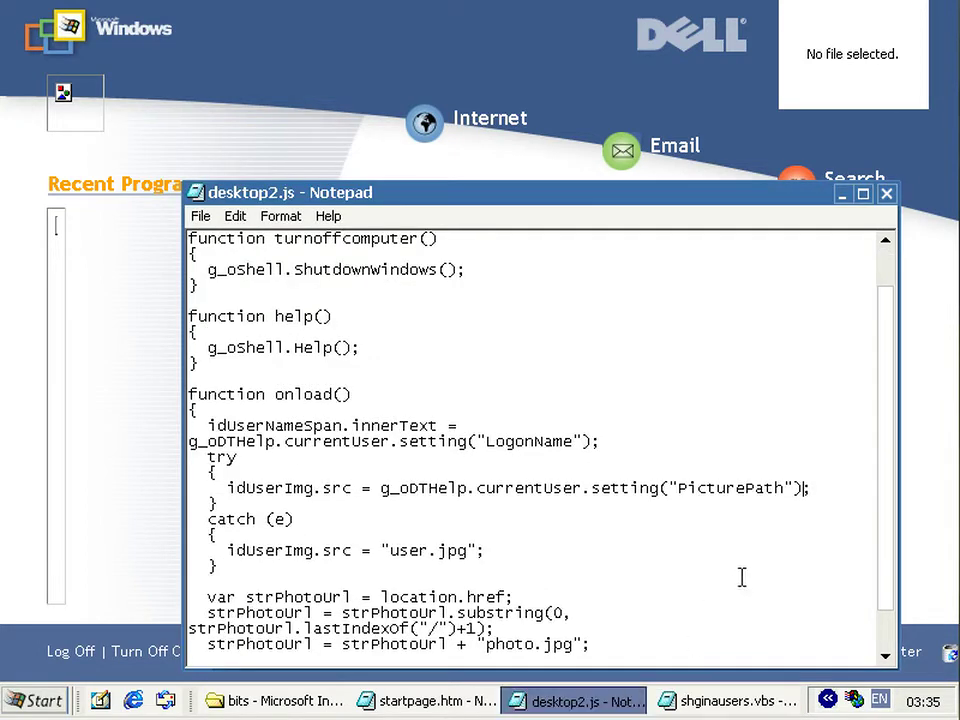
left_click(746, 487)
key("Delete")
key("Delete")
key("Delete")
key("Delete")
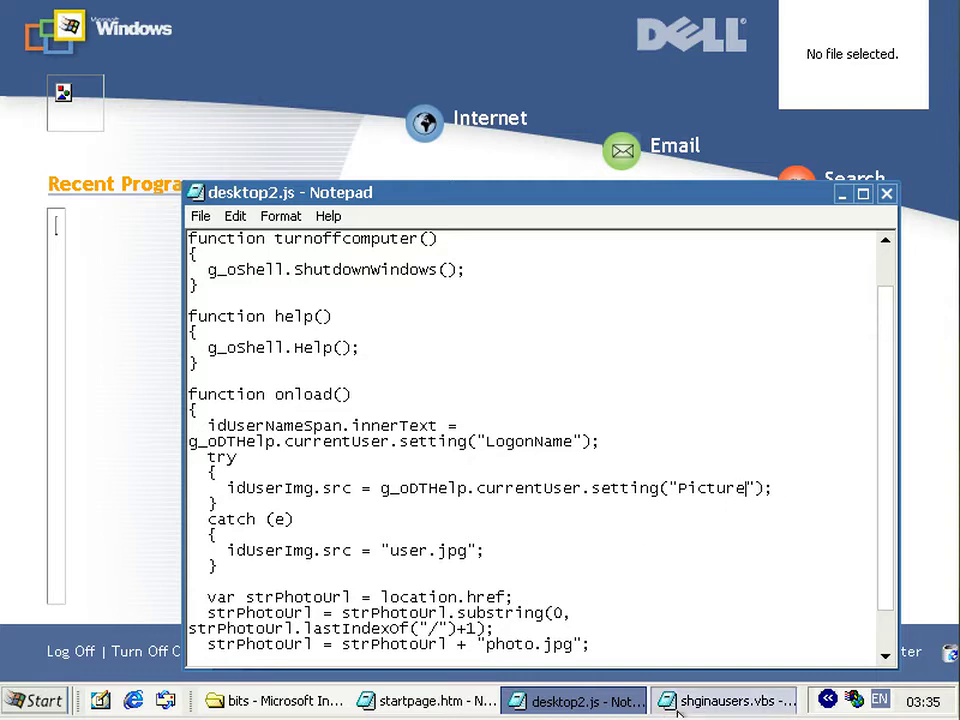
left_click(678, 708)
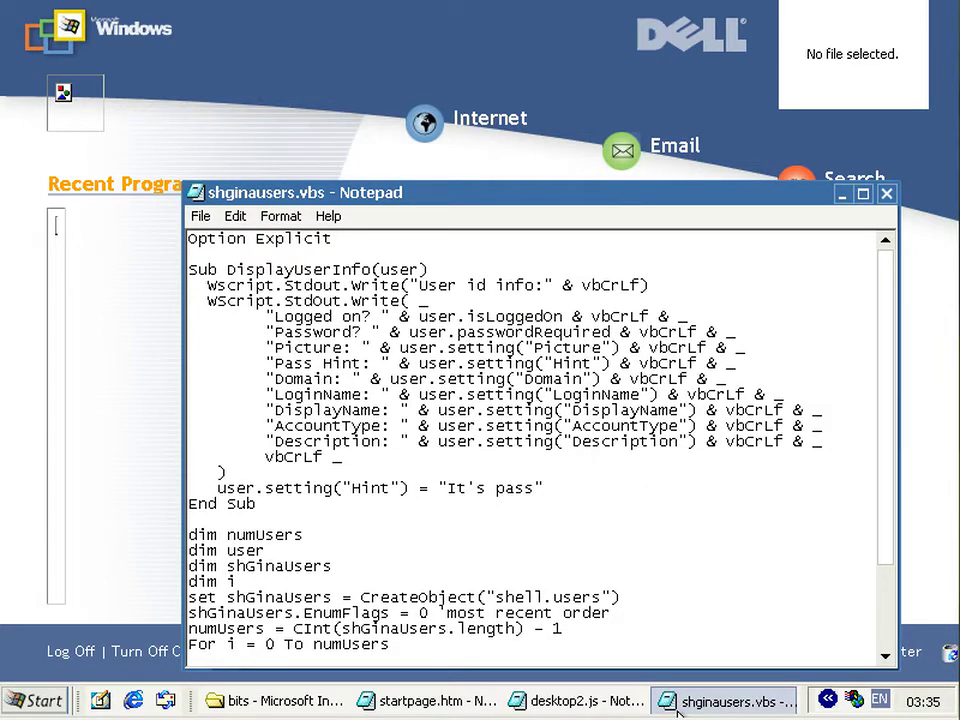
left_click(635, 703)
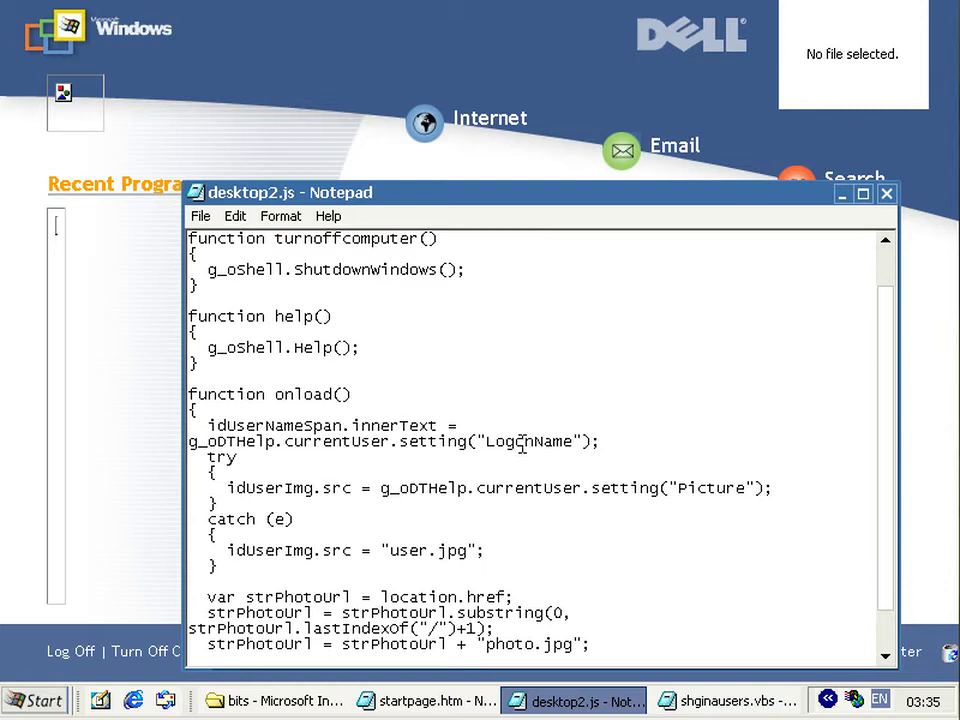
scroll(522, 468, "down", 1)
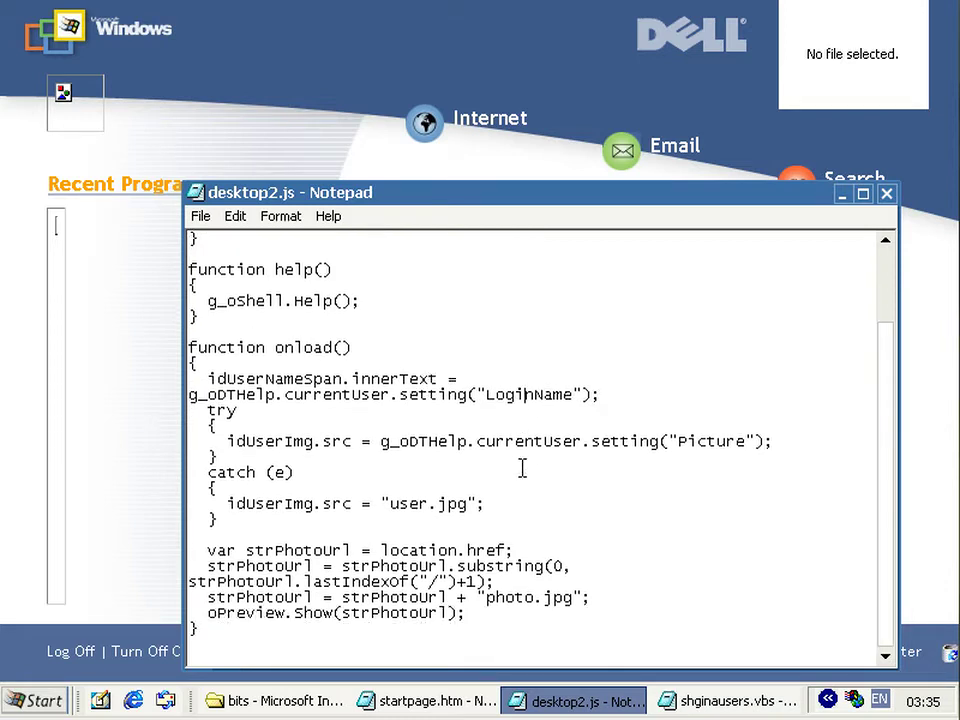
Step: Save desktop2.js, minimize Notepad, and close the Dell start page desktop item
left_click(199, 218)
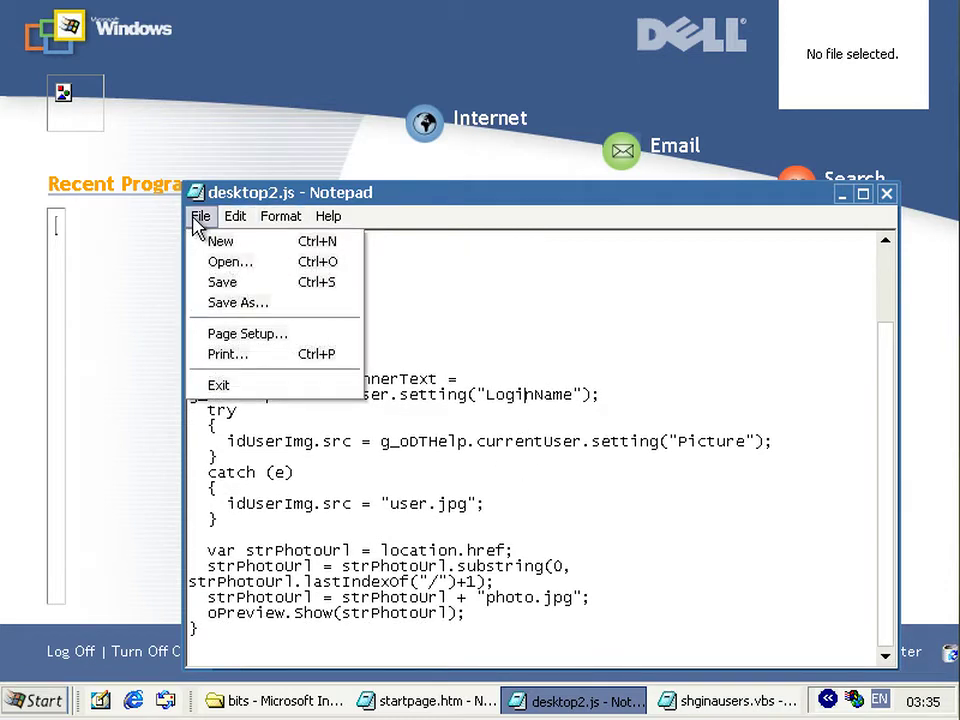
left_click(228, 282)
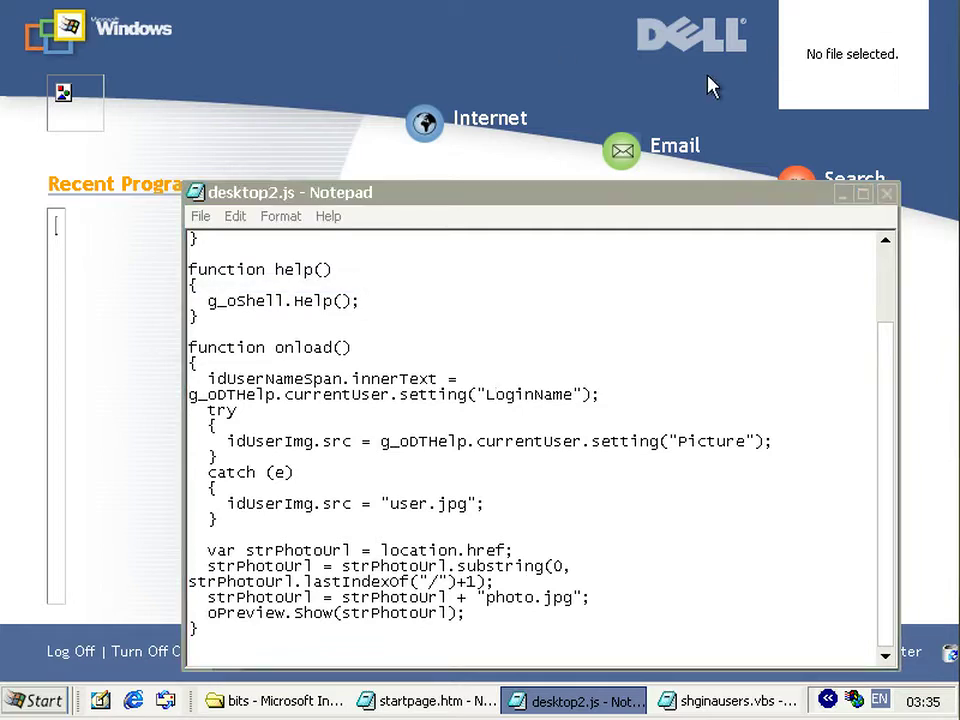
left_click(842, 194)
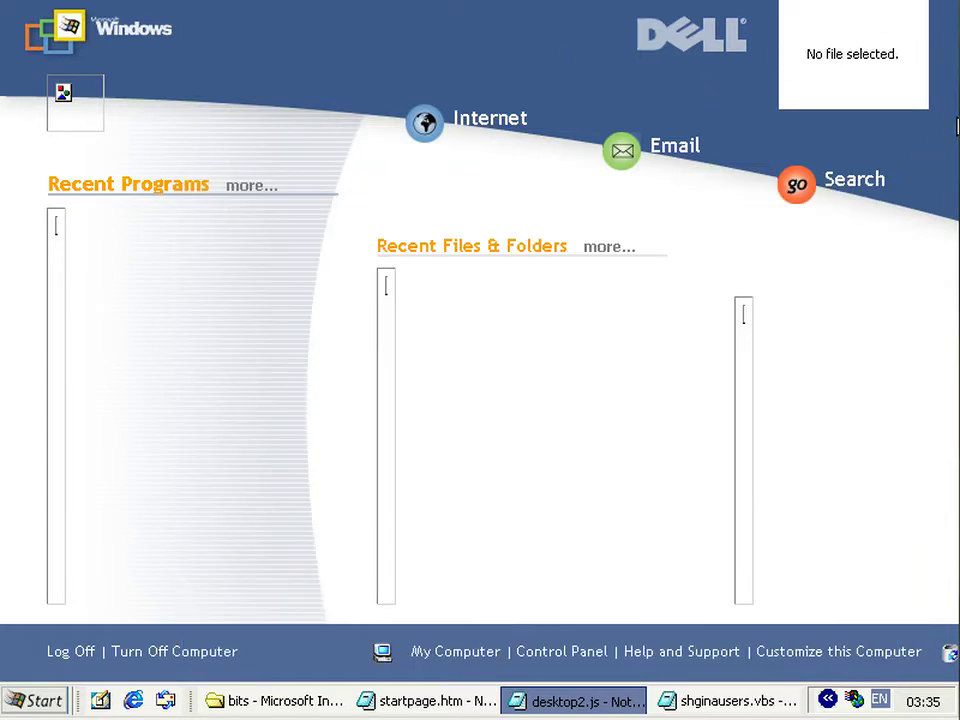
mouse_move(949, 8)
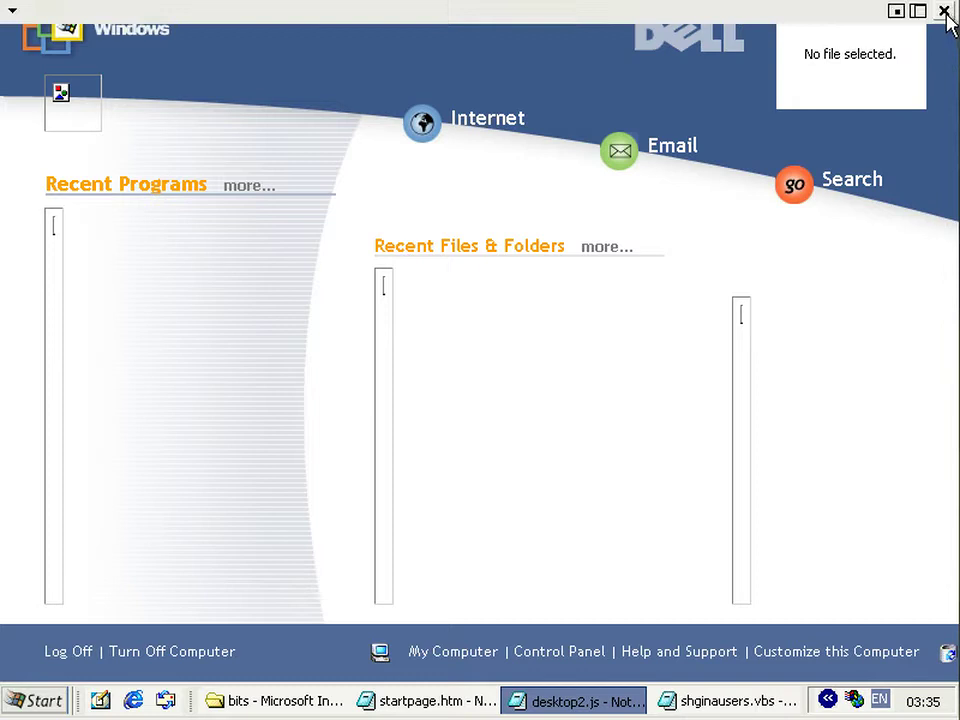
left_click(944, 11)
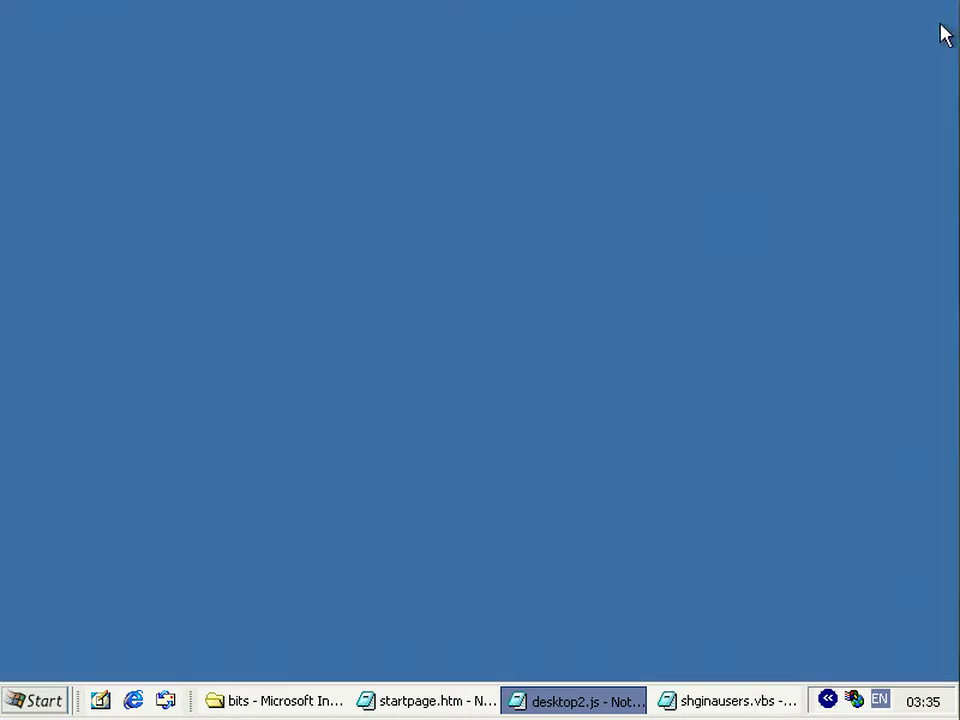
Step: Restore startpage.htm through the desktop's Active Desktop menu, then dismiss the page's context menu
right_click(556, 274)
mouse_move(660, 287)
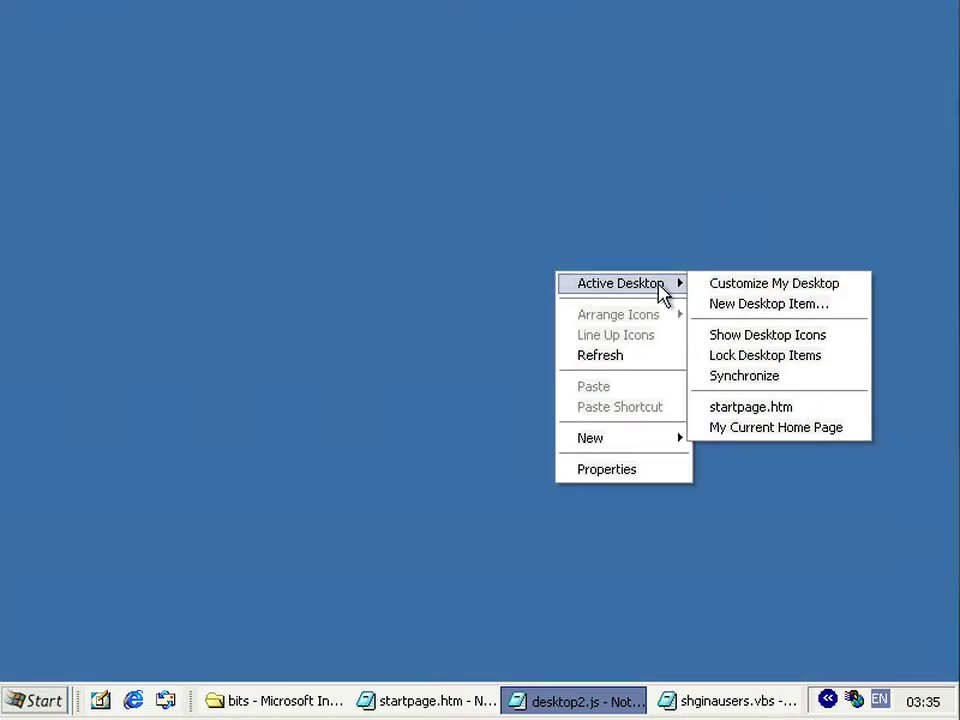
left_click(781, 410)
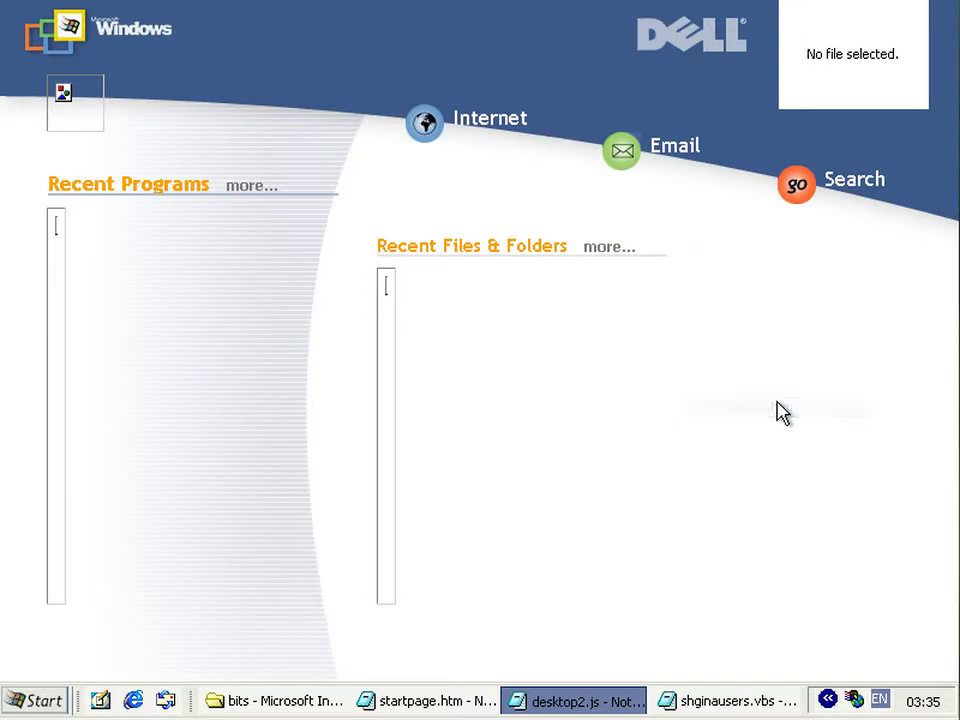
right_click(731, 338)
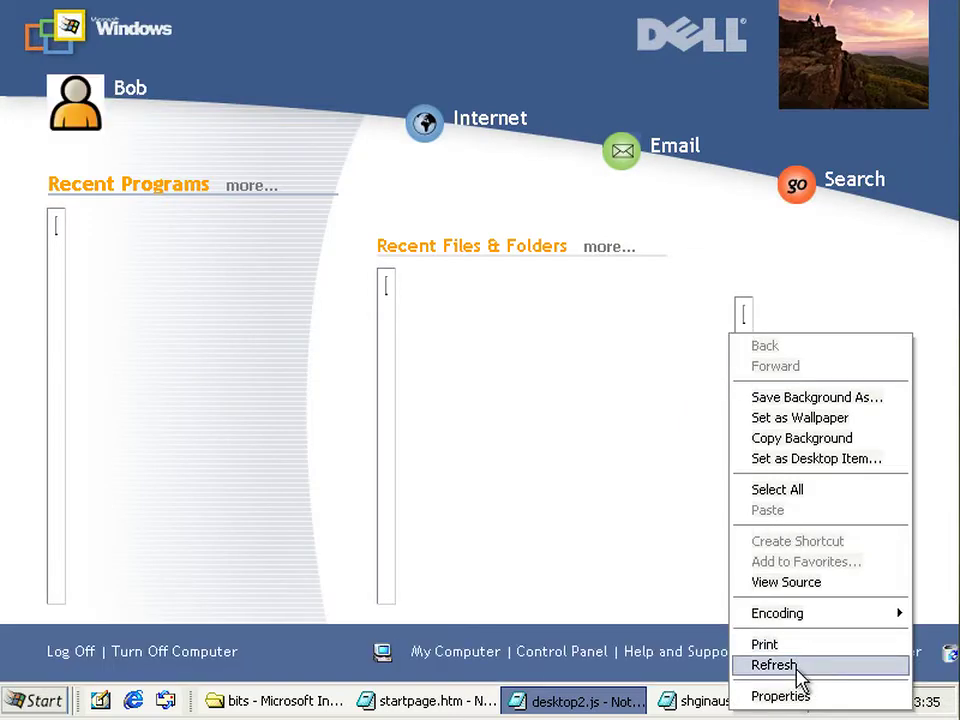
left_click(268, 291)
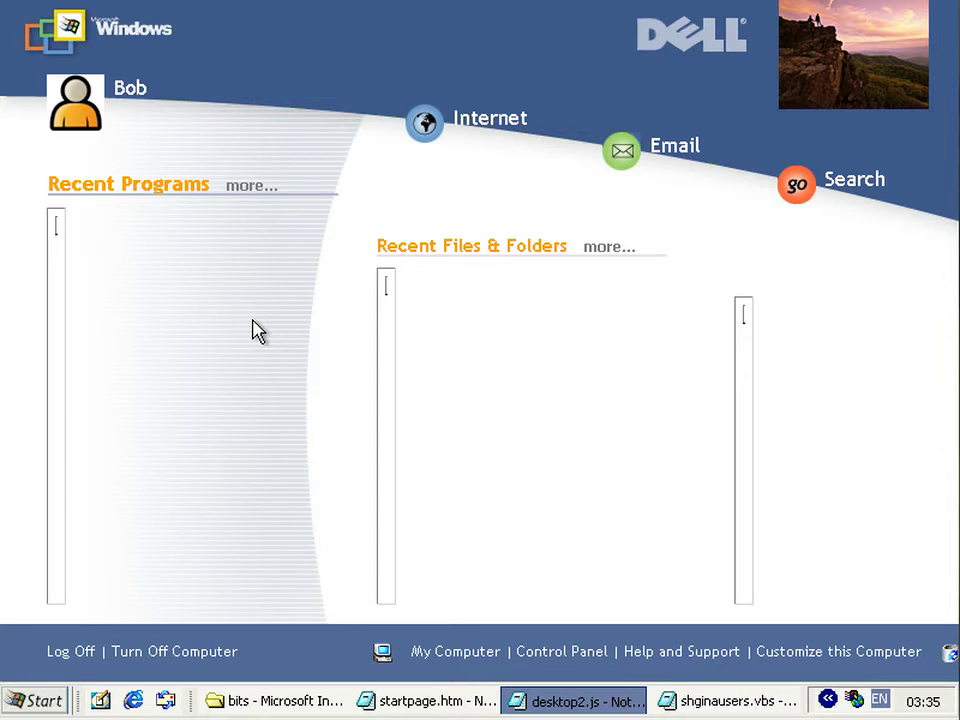
Step: Click on the start page near the top-left of the desktop
left_click(248, 190)
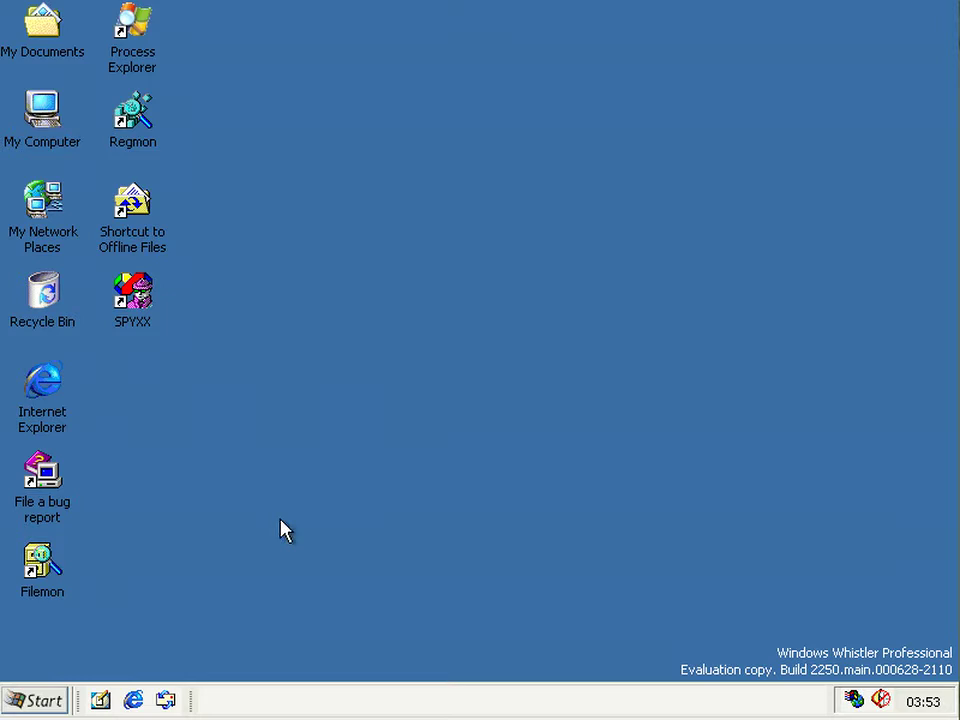
Step: Launch Registry Editor by running regedit from Start > Run
left_click(56, 700)
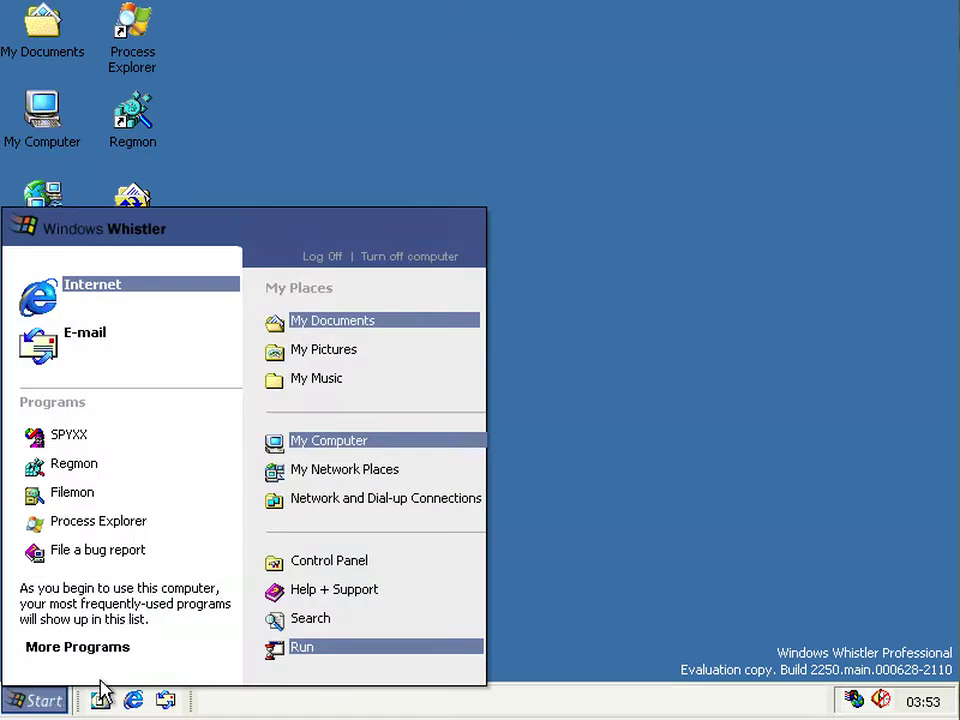
left_click(306, 650)
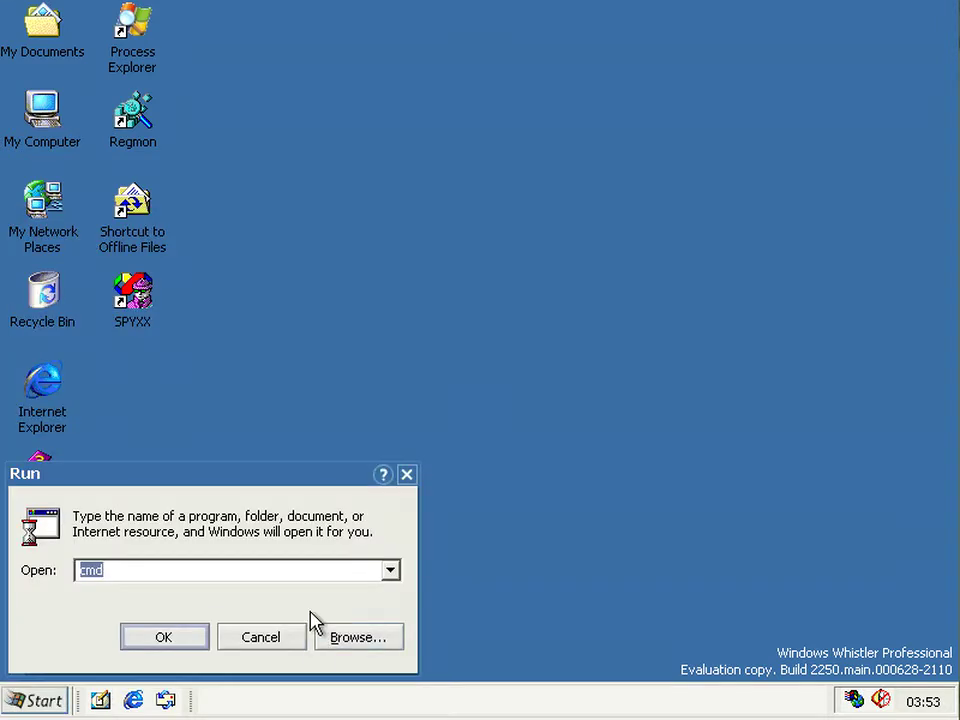
type("regedit")
key("Return")
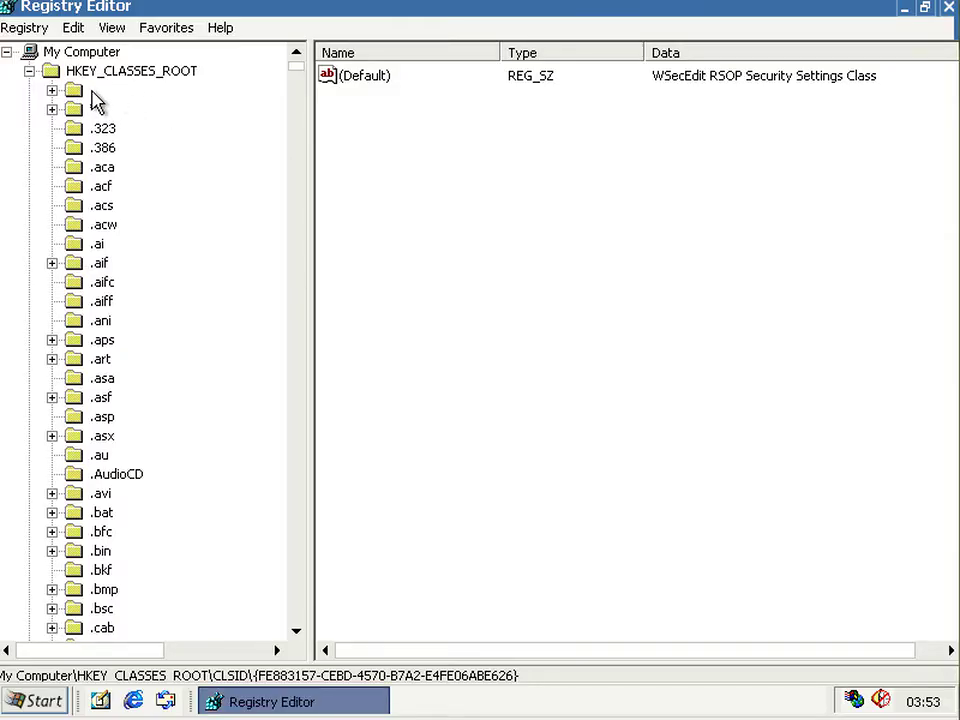
Step: Inspect the unnamed HKEY_CLASSES_ROOT key's CLSID and CurVer subkeys, then minimize Registry Editor
left_click(91, 90)
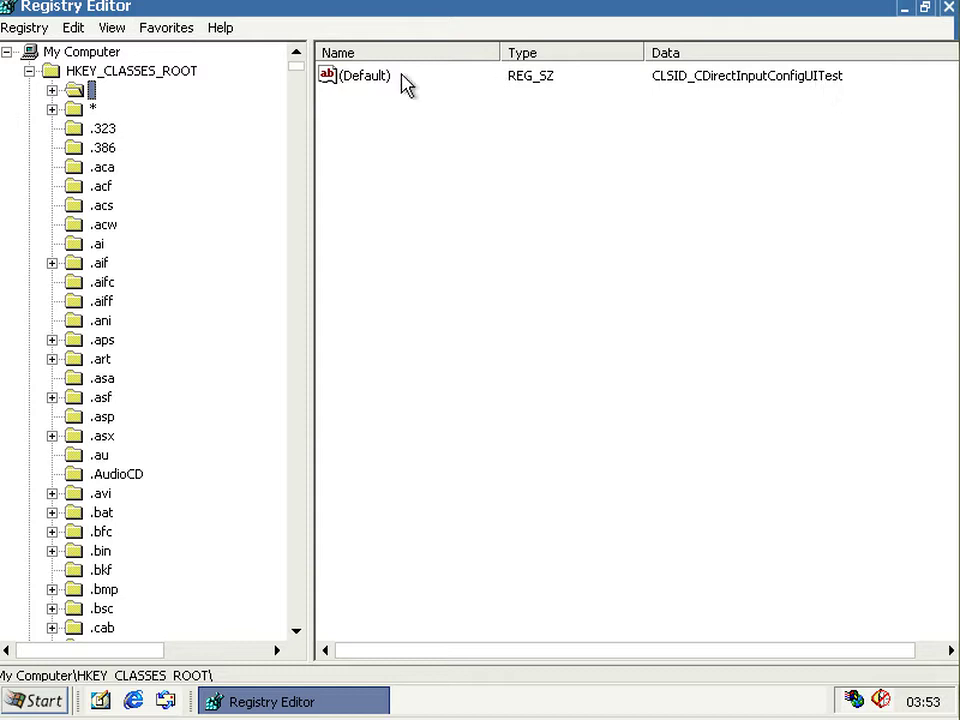
left_click(52, 90)
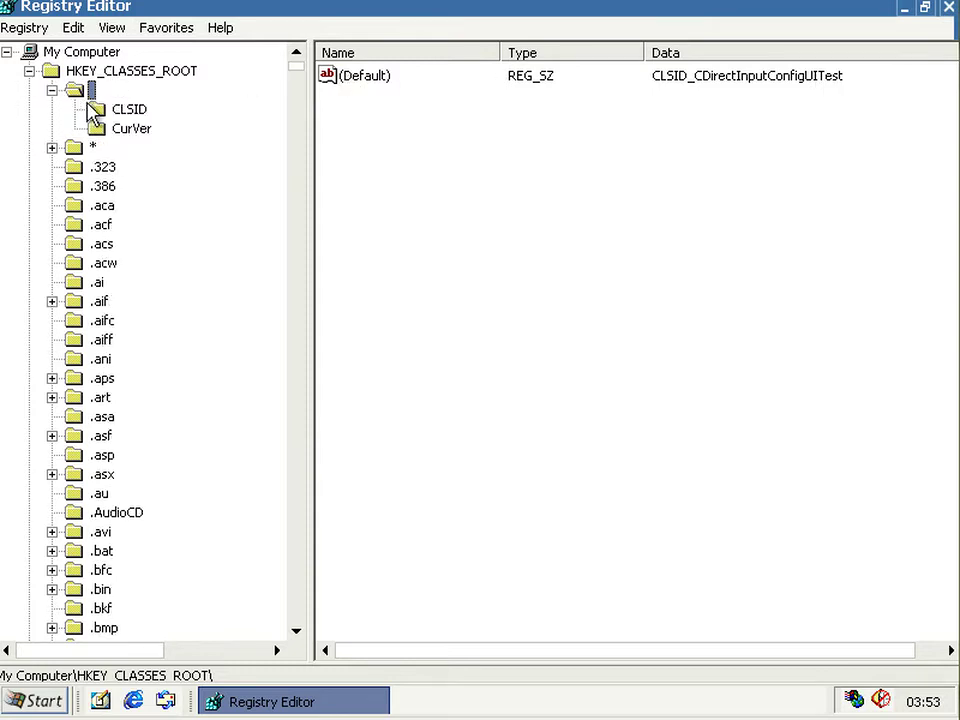
left_click(114, 116)
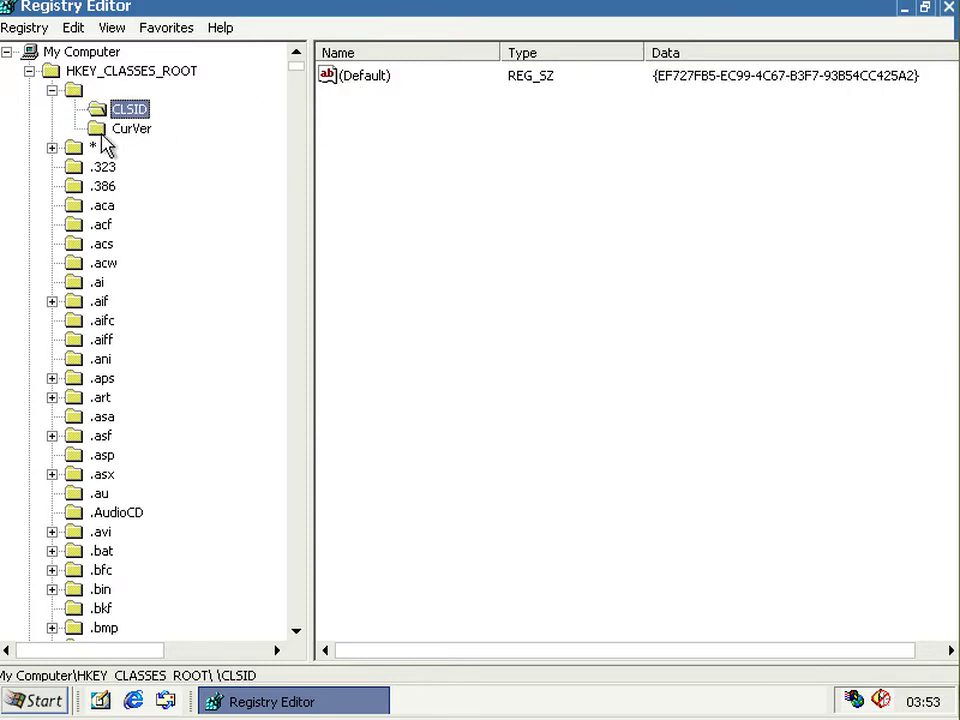
left_click(122, 131)
left_click(76, 91)
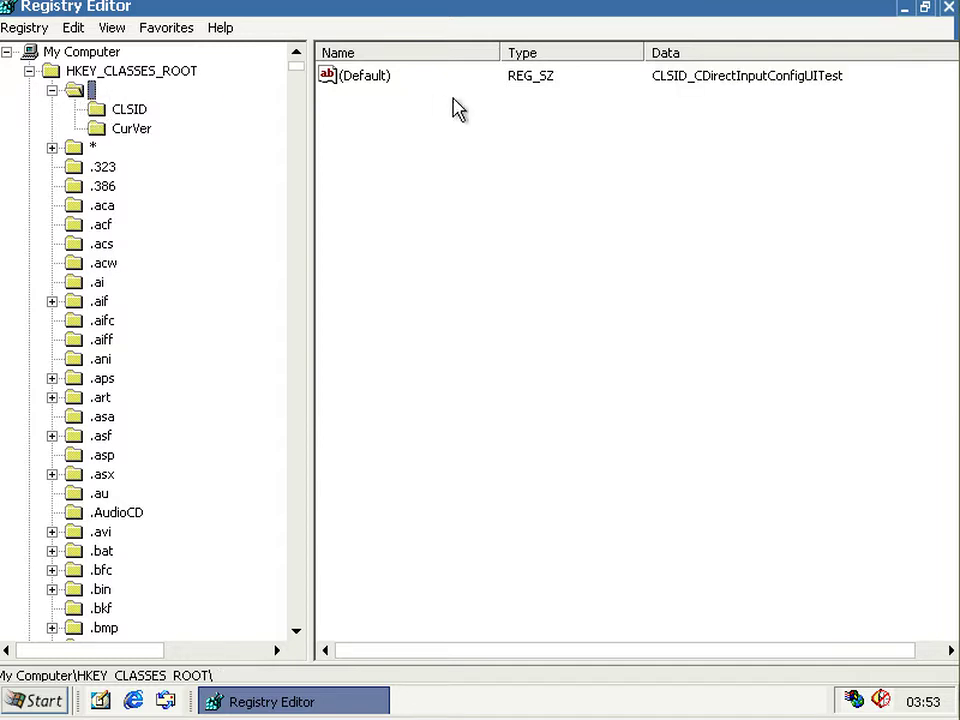
left_click(903, 8)
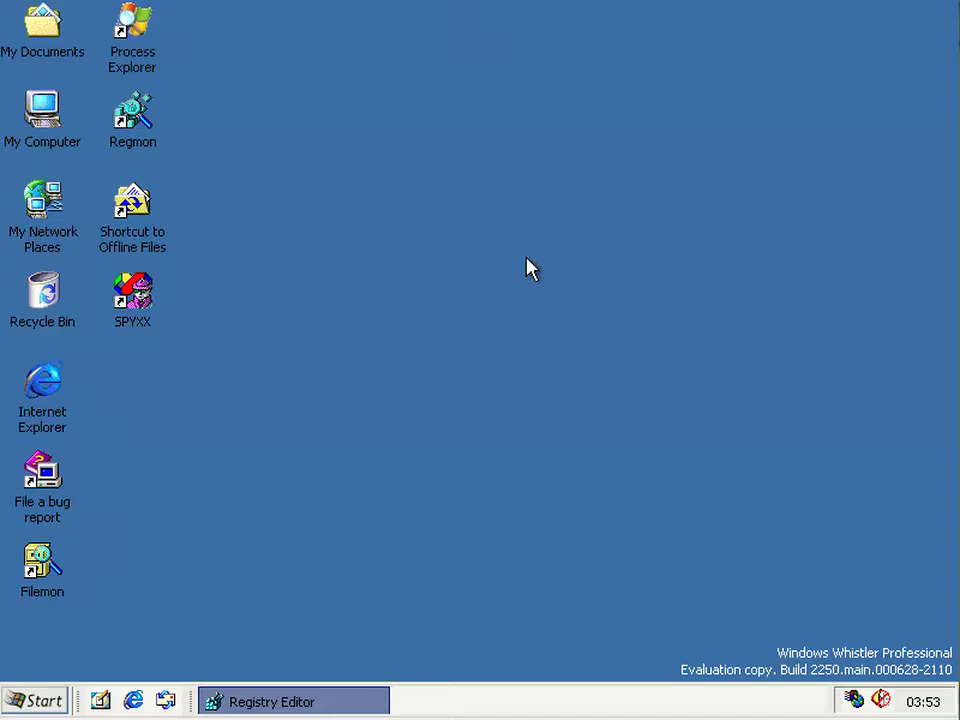
Step: Open a Command Prompt by running cmd from the Run box
left_click(45, 702)
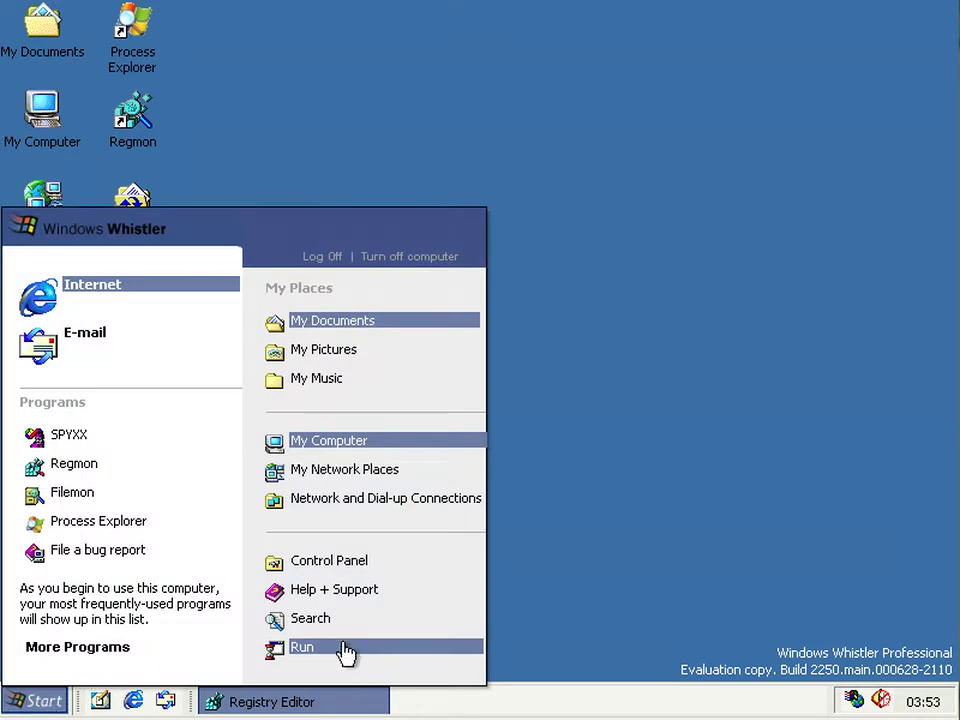
left_click(345, 652)
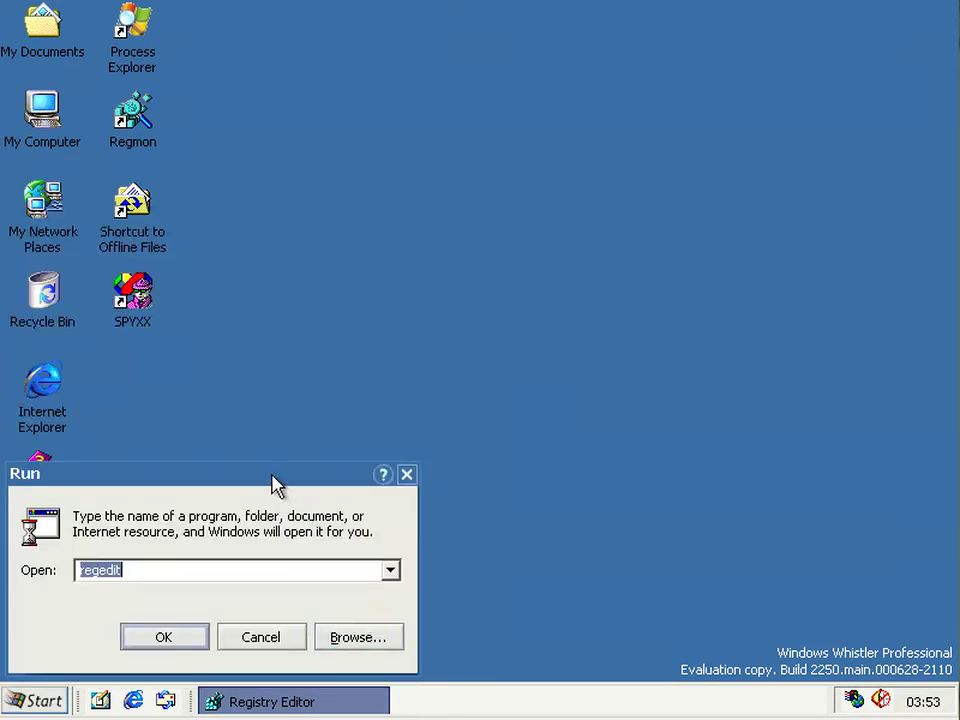
left_click_drag(274, 484, 348, 421)
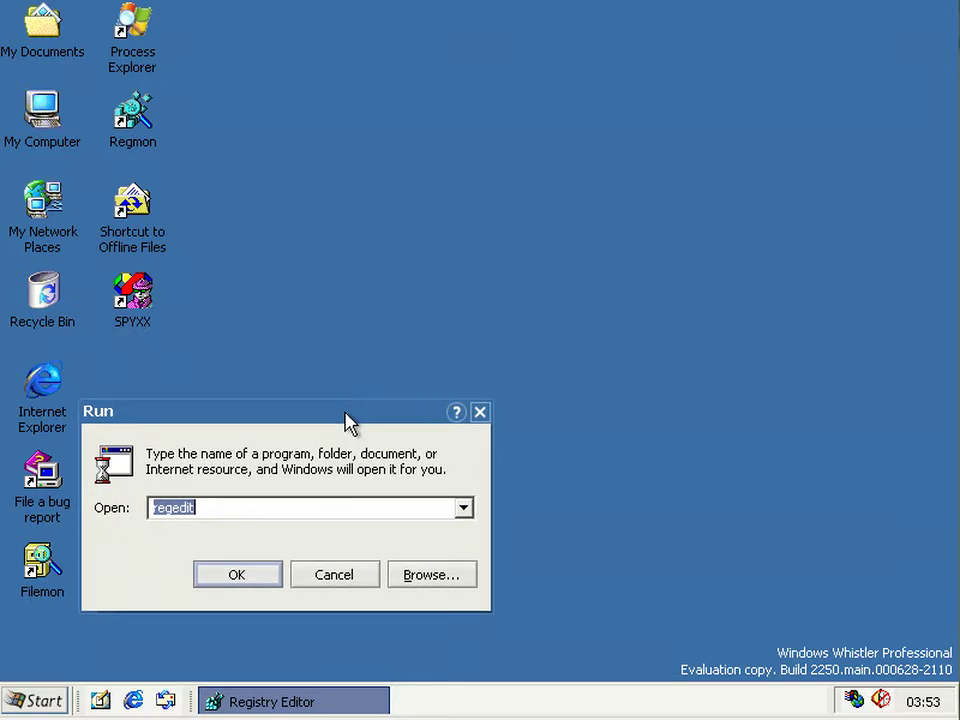
type("cmd")
key("Return")
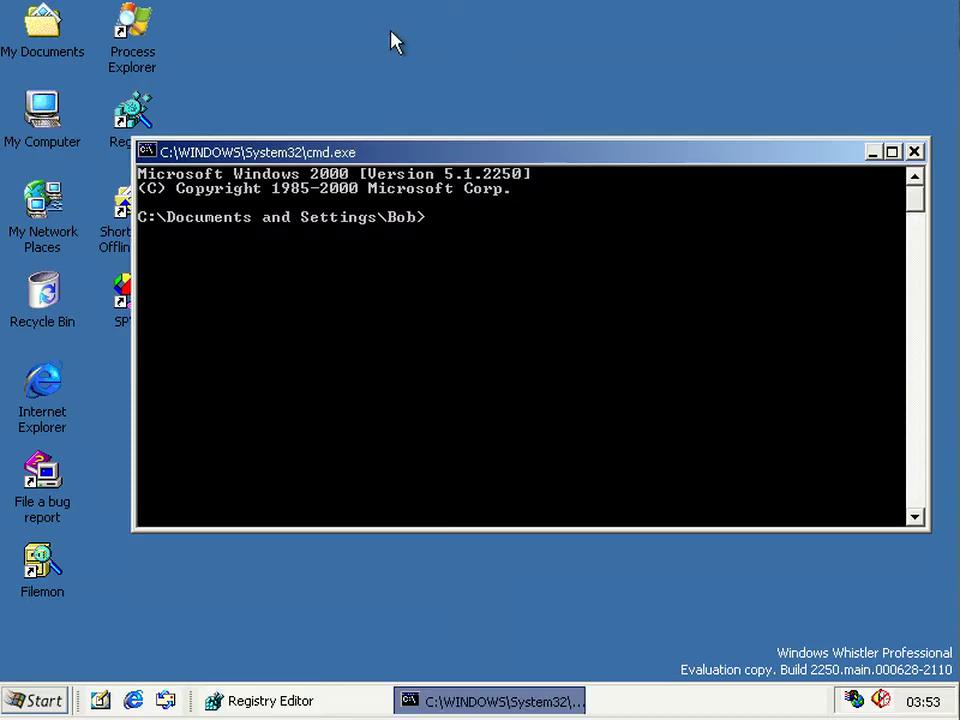
Step: Move the console lower, change into C:\bits with cd \bits, and open My Computer
left_click_drag(372, 152, 345, 270)
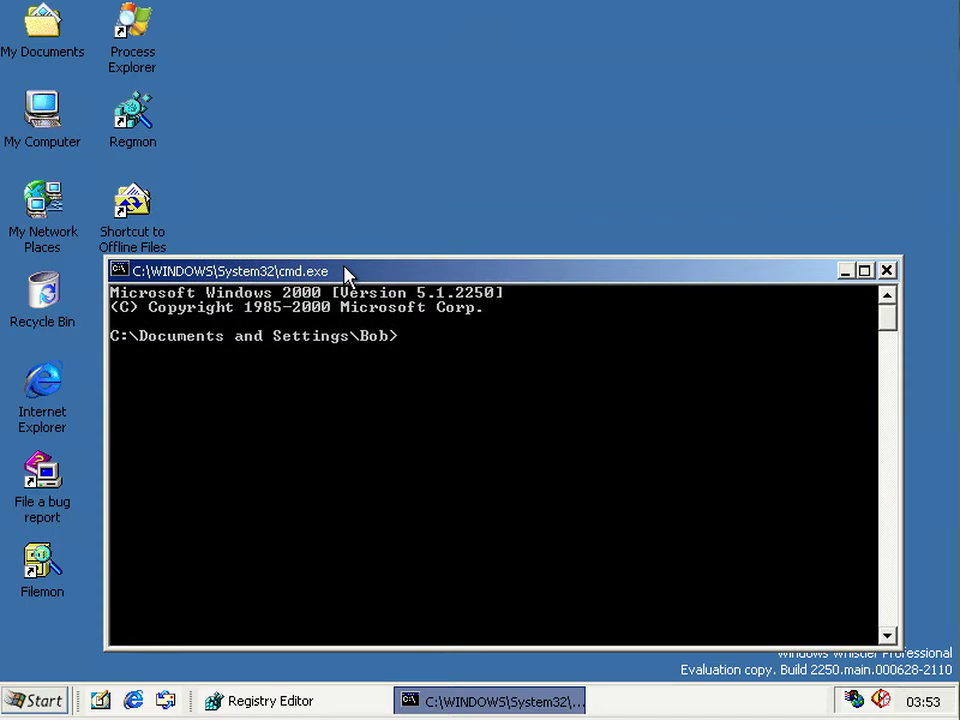
type("cd \bit")
type("s")
key("Return")
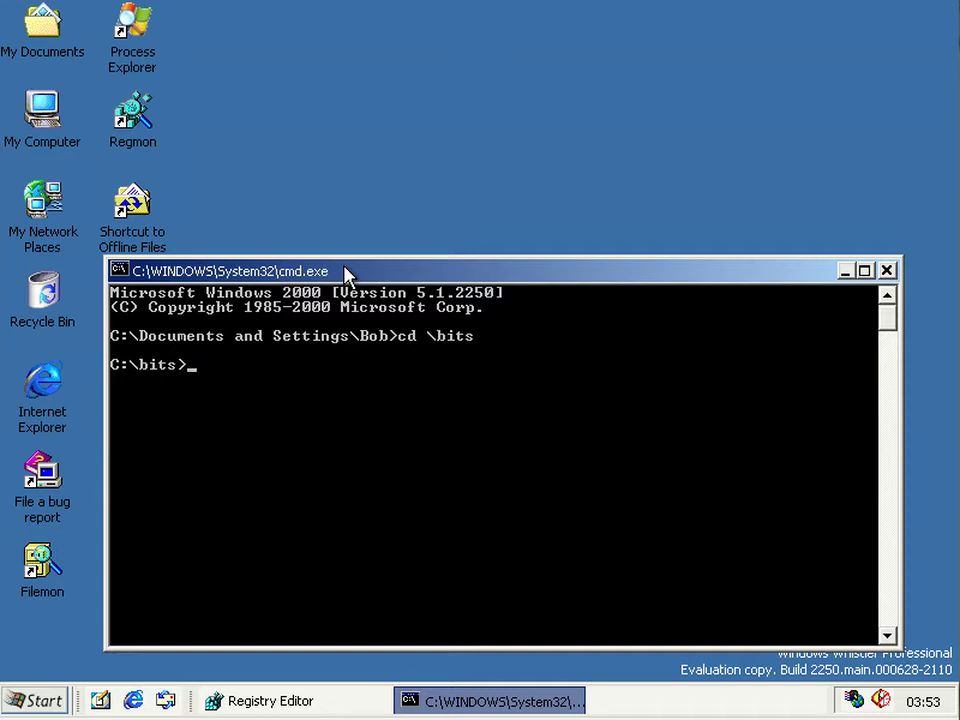
double_click(58, 120)
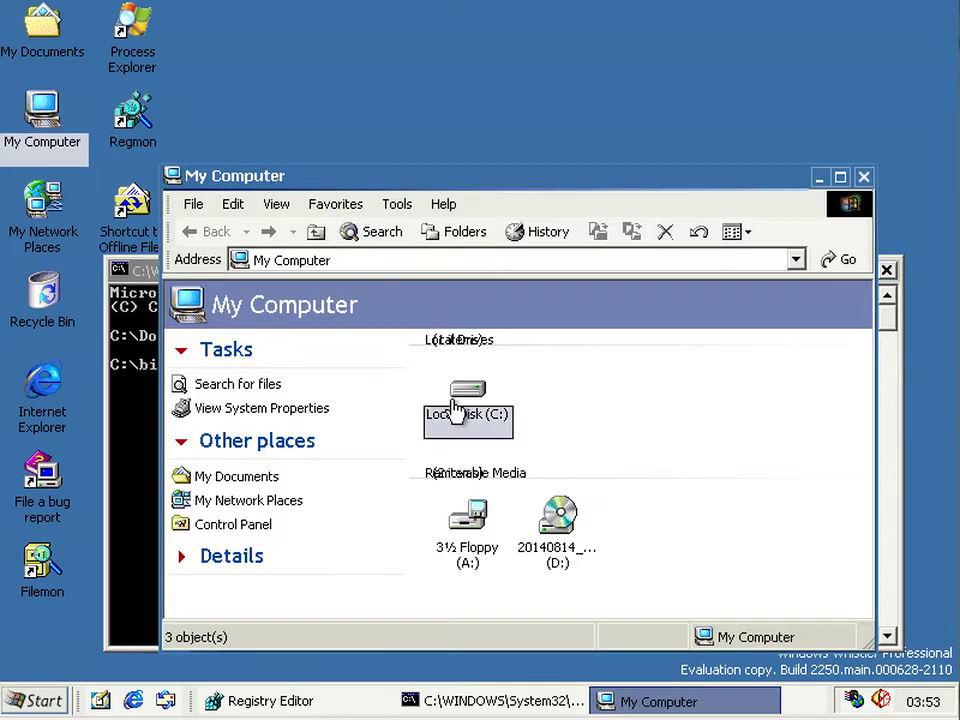
Step: Browse to C:\bits in Explorer, then type duitester at the console prompt
double_click(456, 405)
double_click(439, 336)
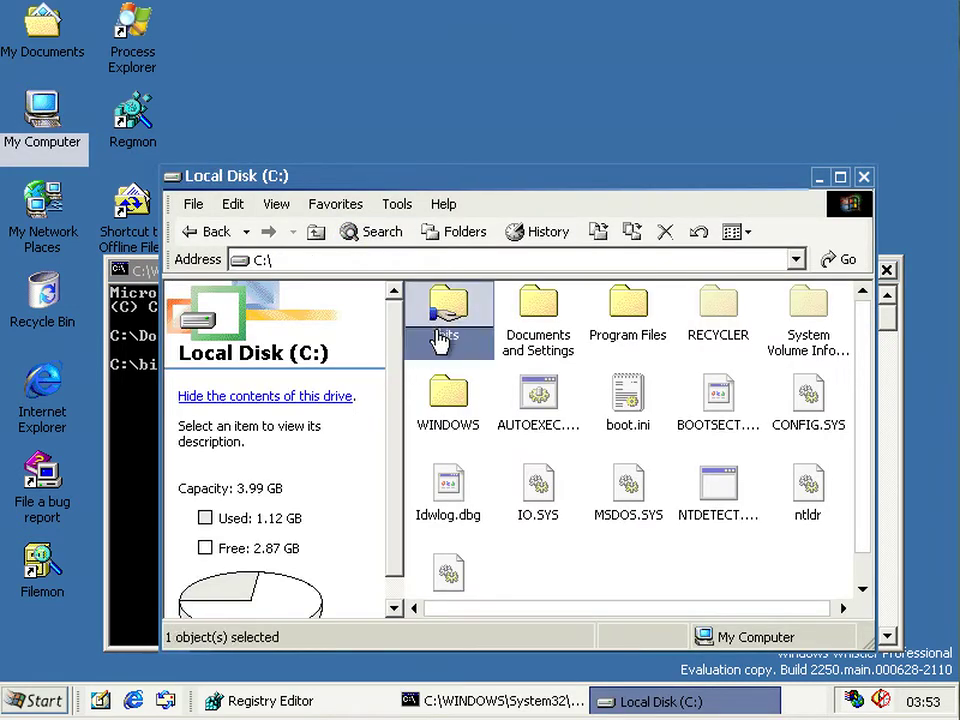
scroll(561, 467, "down", 3)
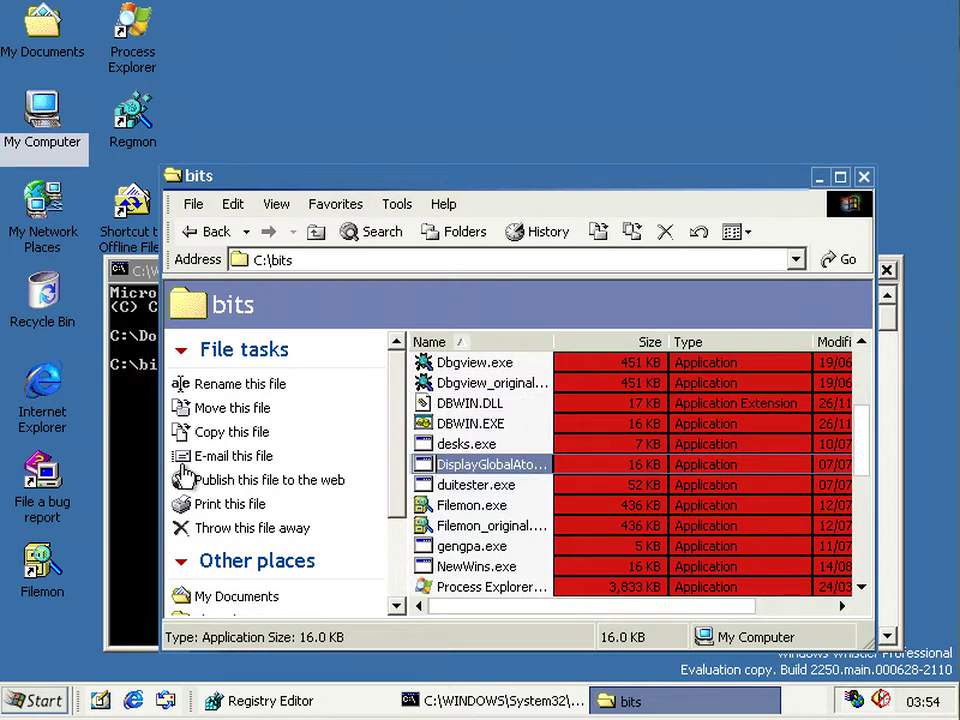
left_click(133, 467)
type("duitester")
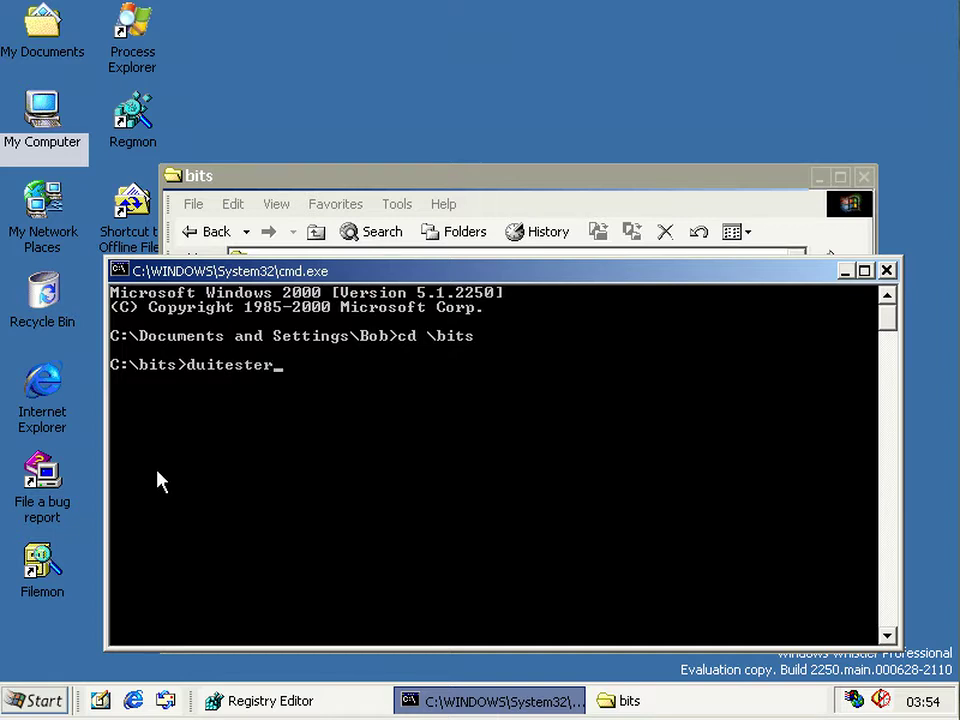
Step: Run duitester and scroll through Device Configuration's keyboard mapping list
key("Return")
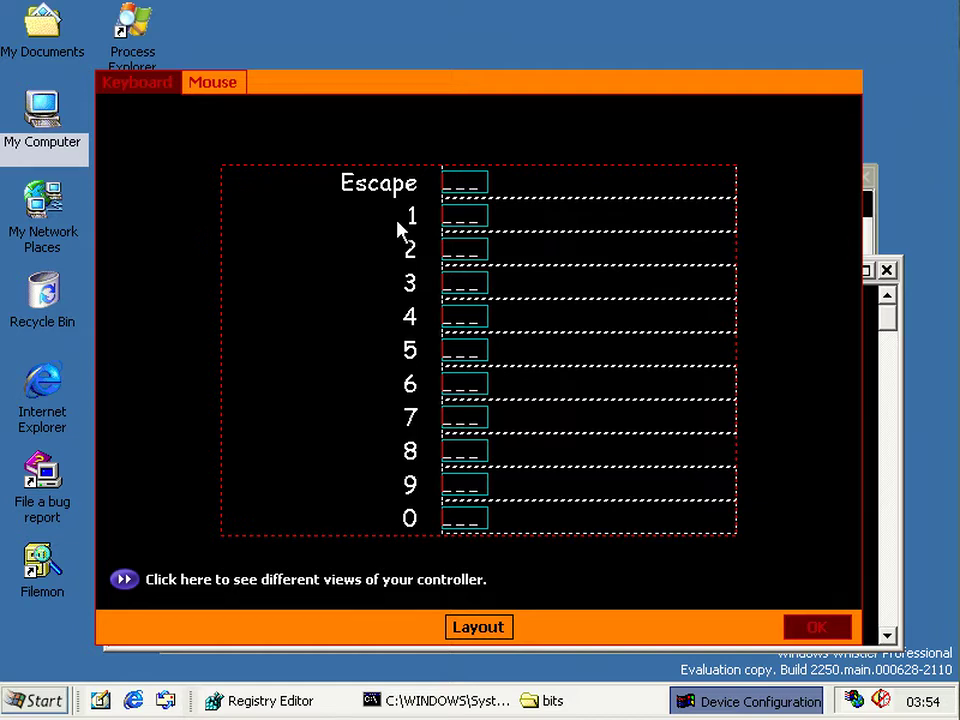
scroll(360, 257, "down", 10)
scroll(360, 257, "up", 4)
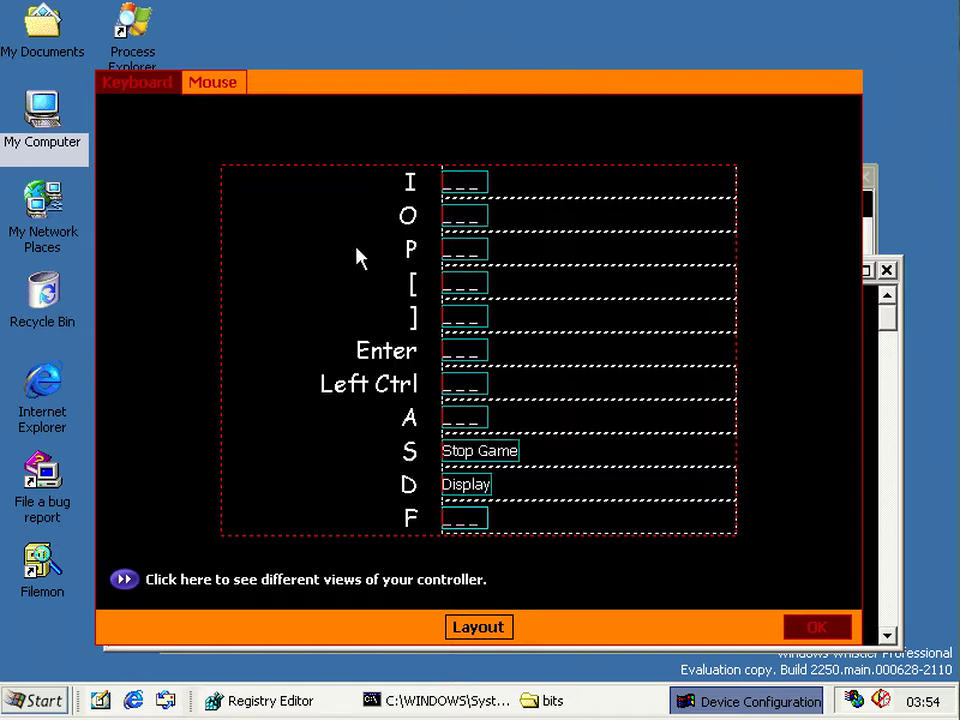
scroll(360, 257, "down", 4)
scroll(360, 257, "down", 4)
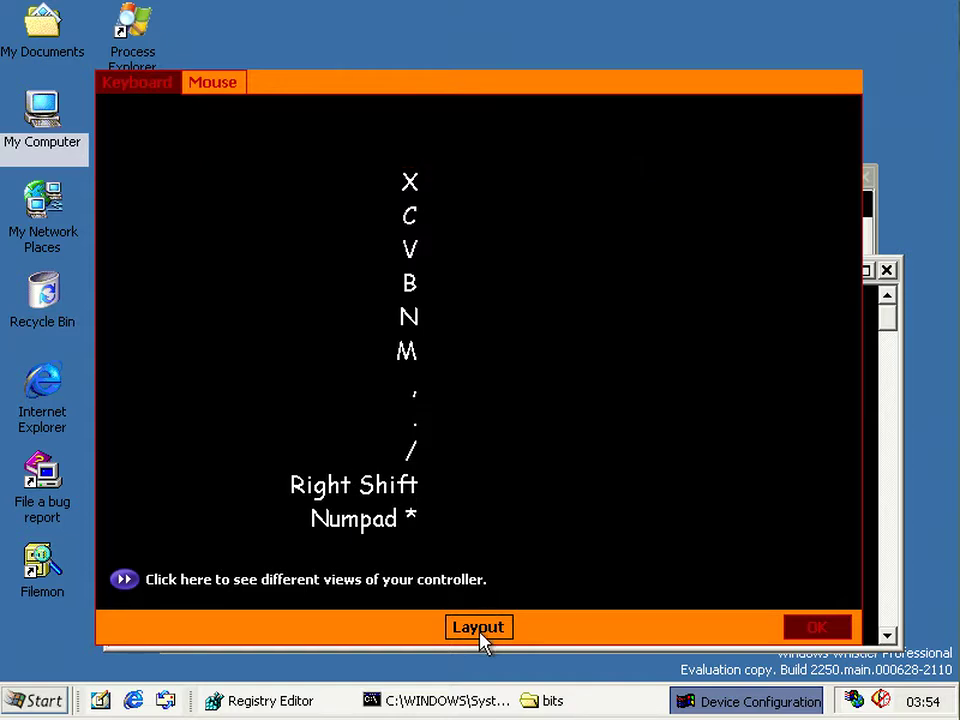
Step: Switch to the Prev Track–Web/Home and Button 11–21 views, view Mouse, then return to Keyboard
left_click(121, 584)
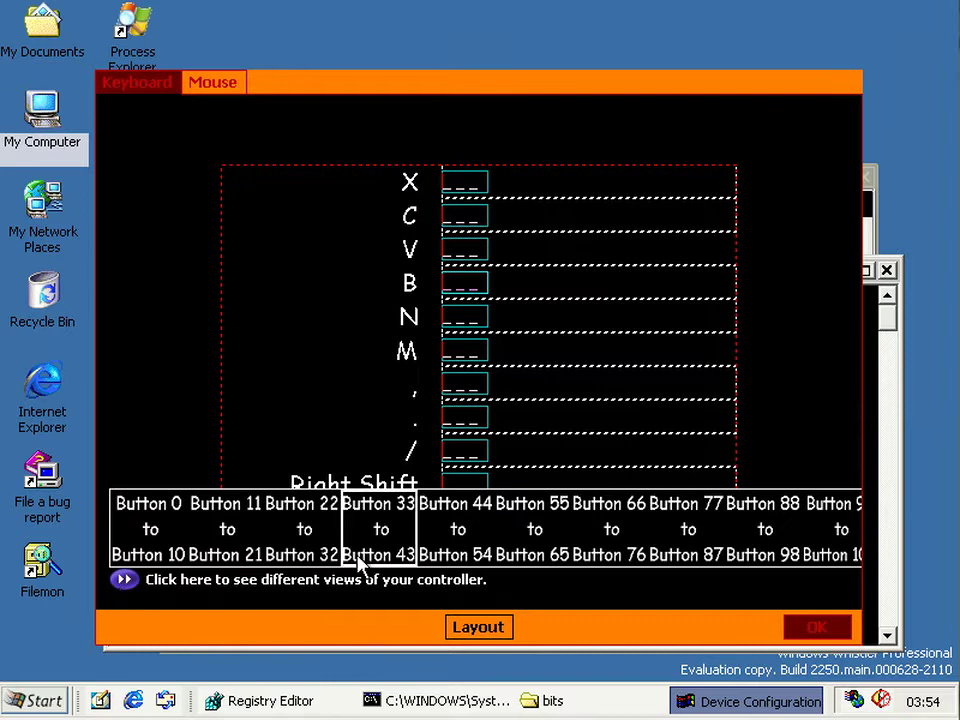
left_click(762, 521)
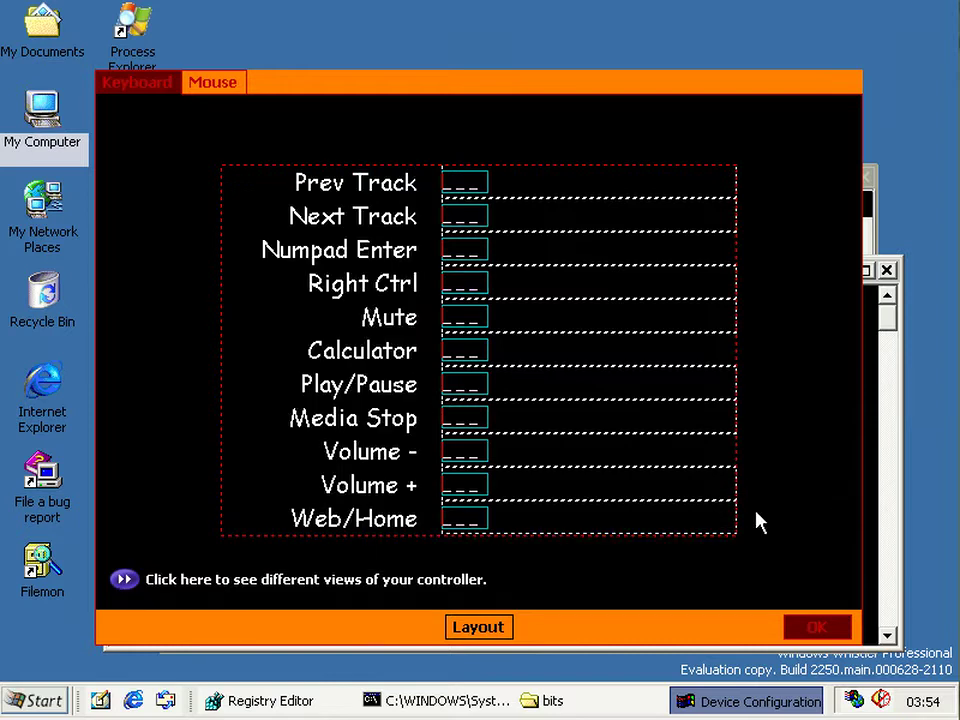
left_click(137, 579)
left_click(240, 546)
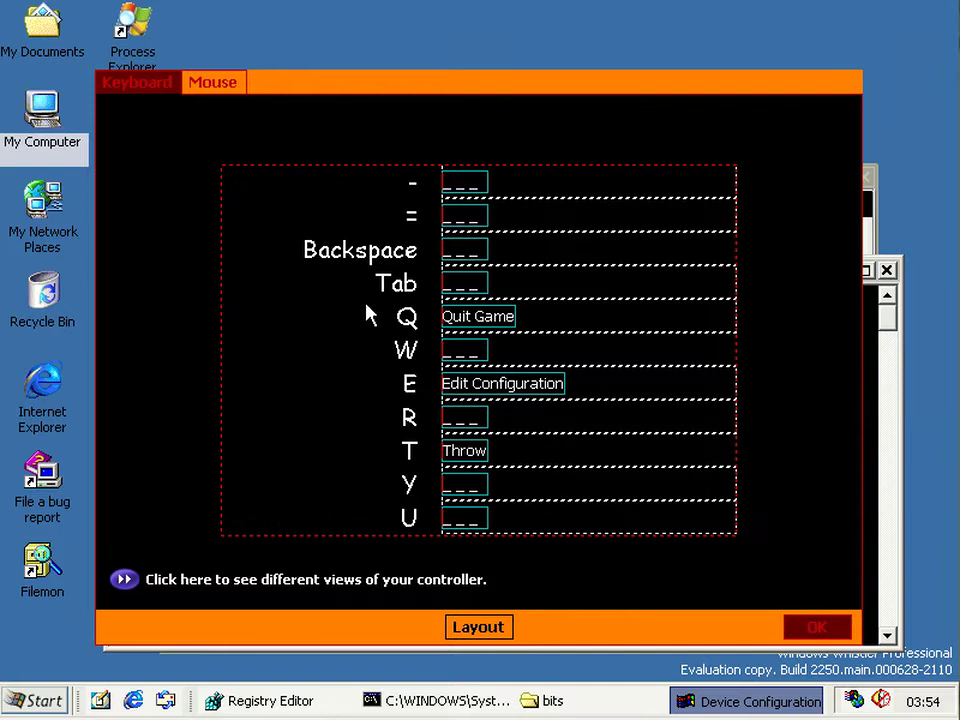
left_click(224, 89)
left_click(138, 85)
Step: Create a new blank view and add a new callout to it
right_click(256, 326)
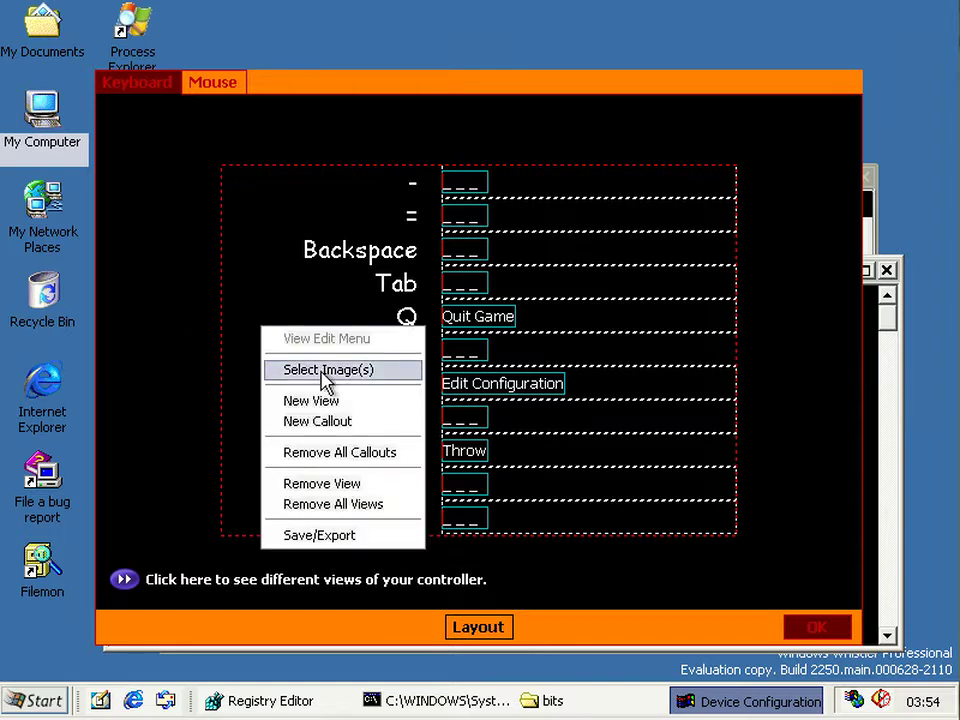
left_click(340, 404)
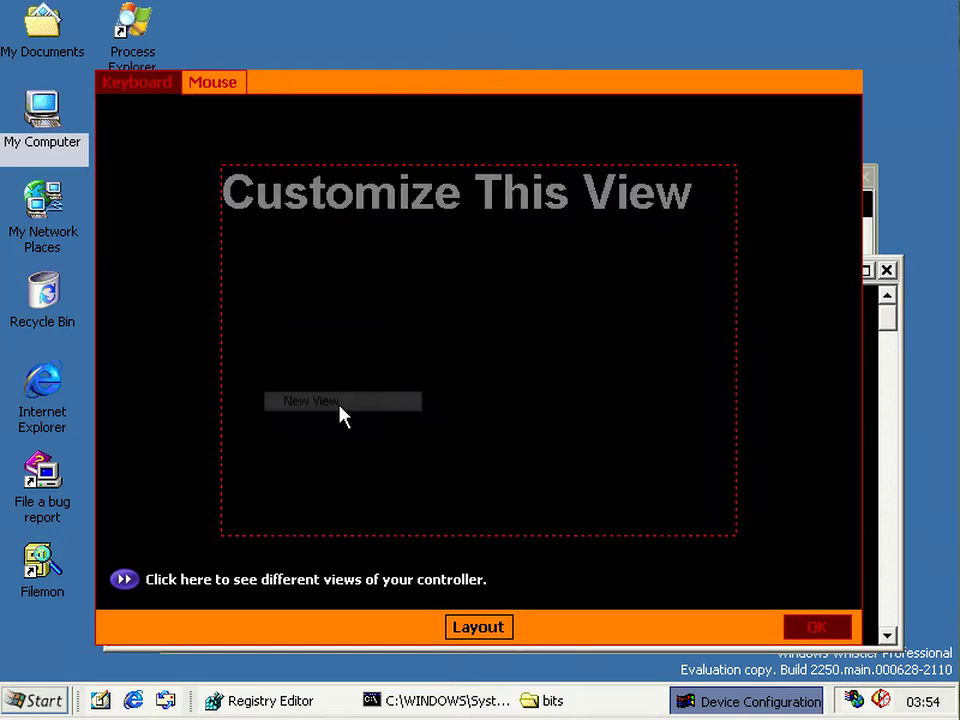
right_click(312, 243)
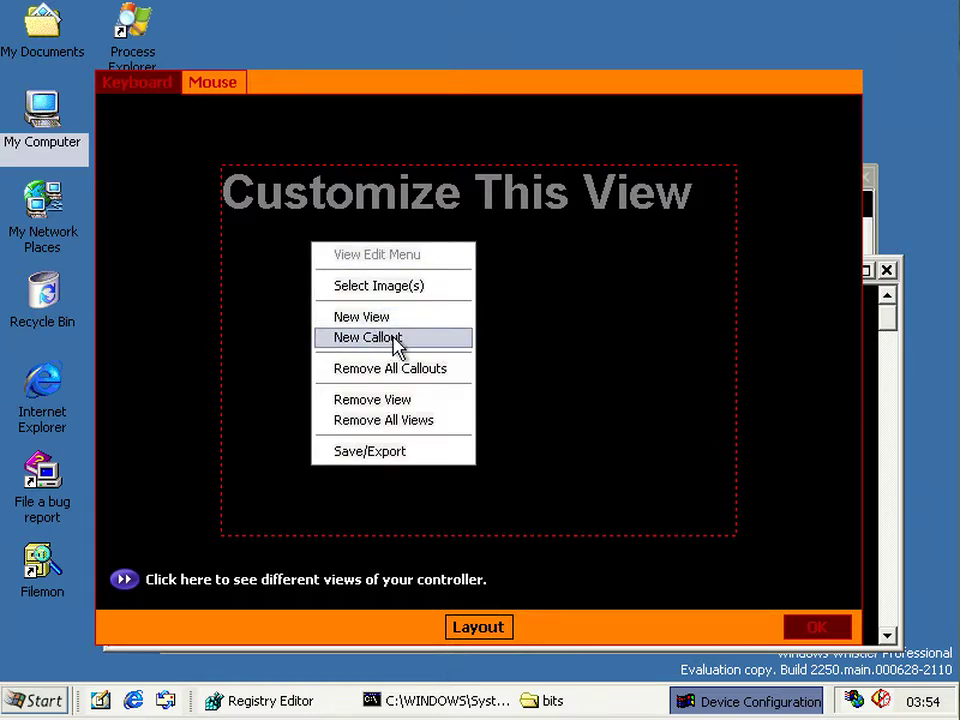
left_click(362, 338)
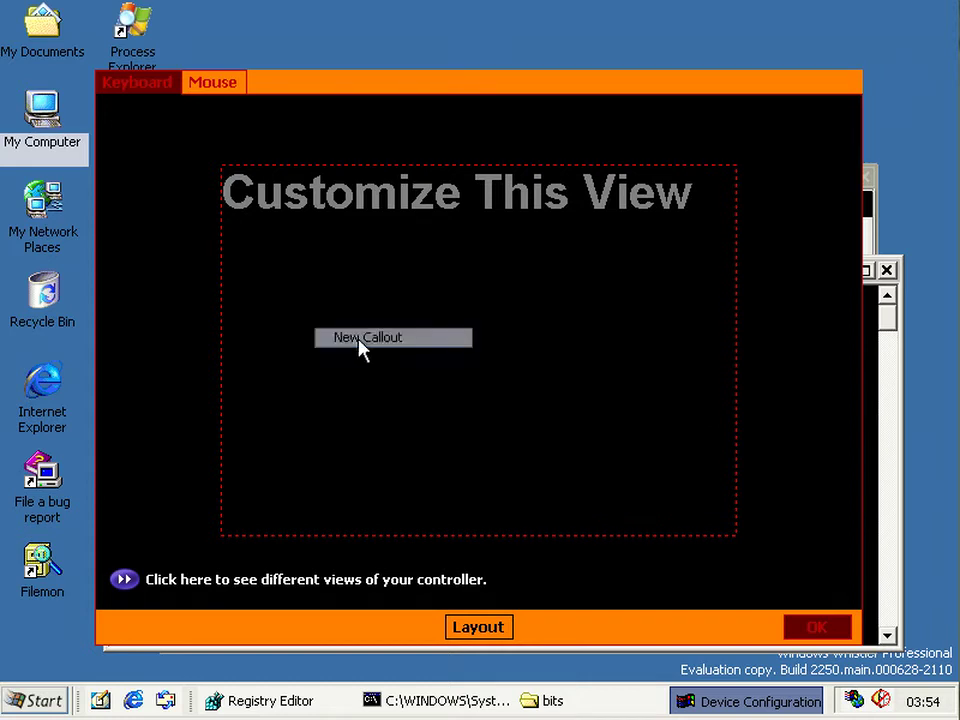
Step: Draw the callout box, move its label top-left, and lay out a bent leader line
left_click_drag(282, 241, 613, 318)
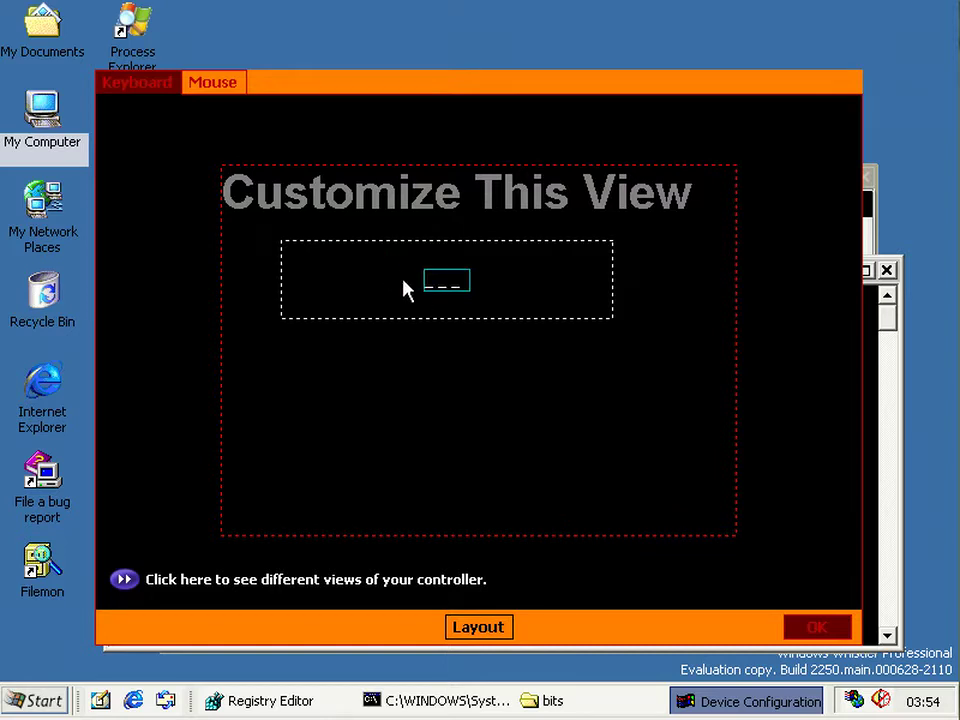
left_click_drag(405, 288, 333, 262)
left_click_drag(292, 259, 549, 312)
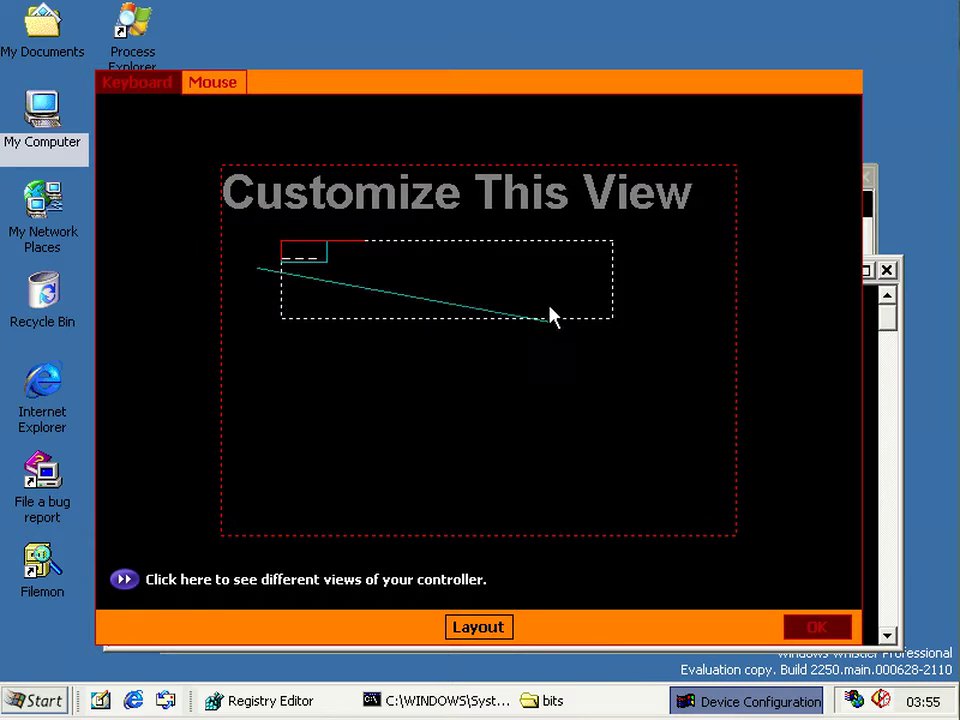
left_click(331, 314)
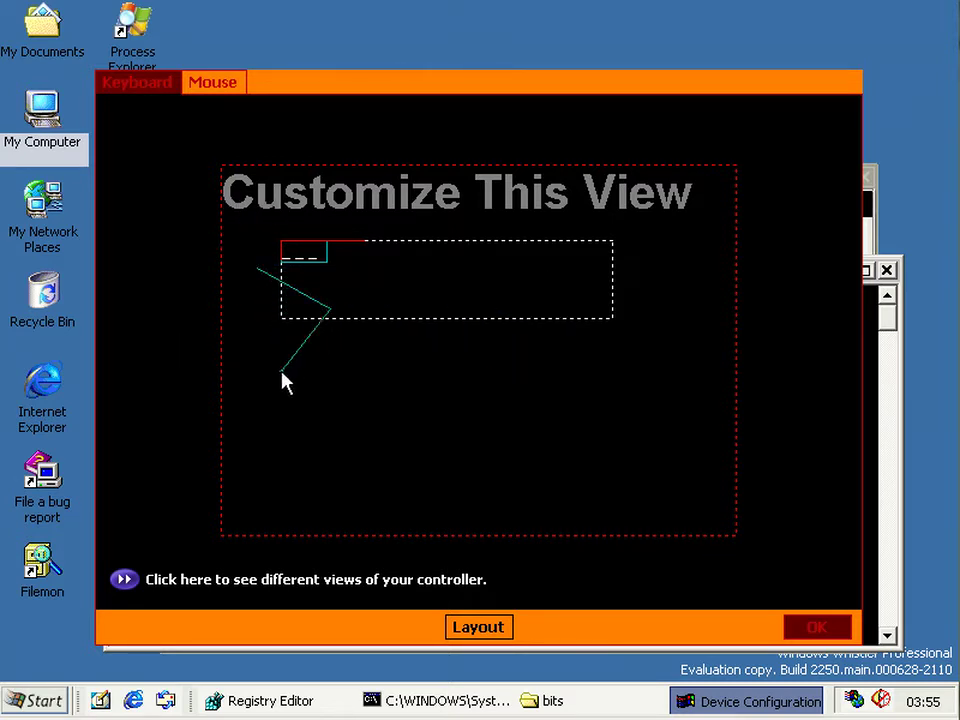
left_click(232, 324)
left_click(259, 279)
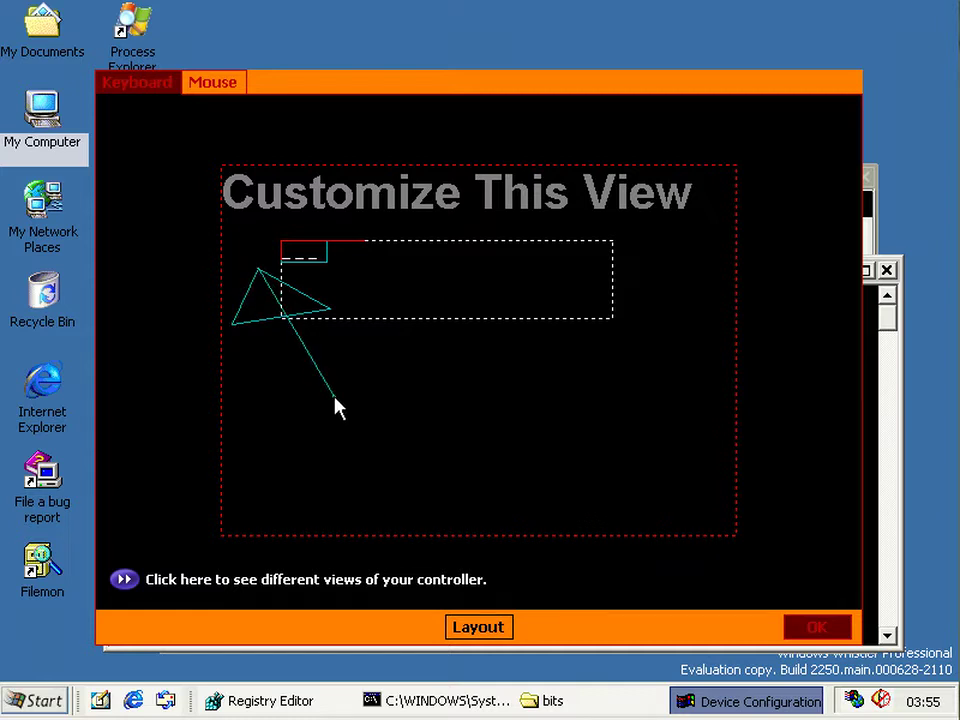
left_click(386, 407)
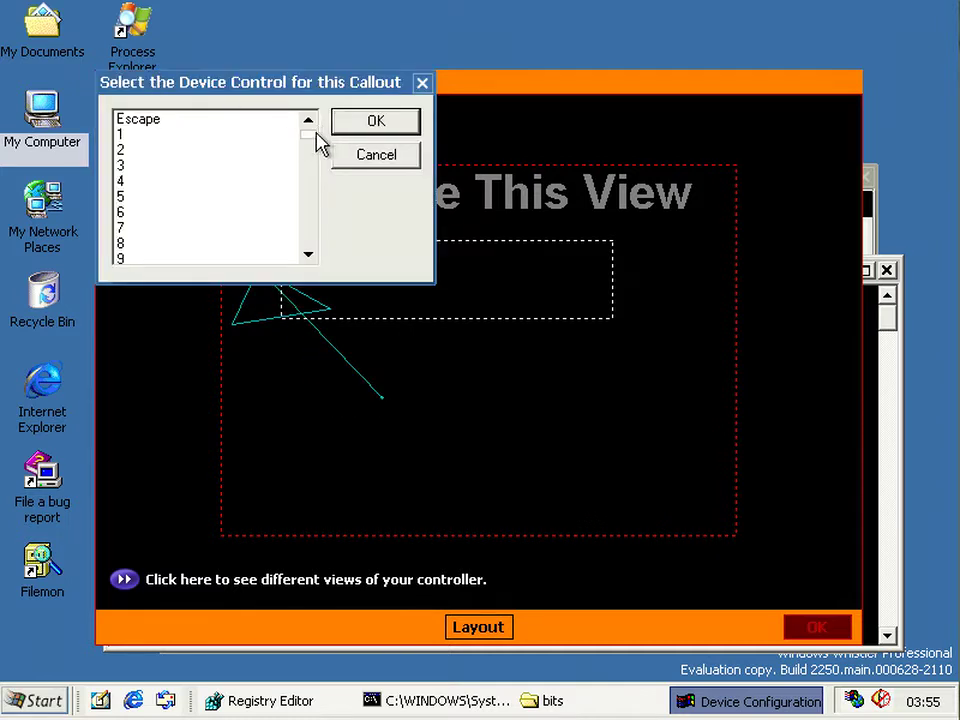
Step: Assign the M key as the new callout's control
left_click_drag(314, 145, 313, 182)
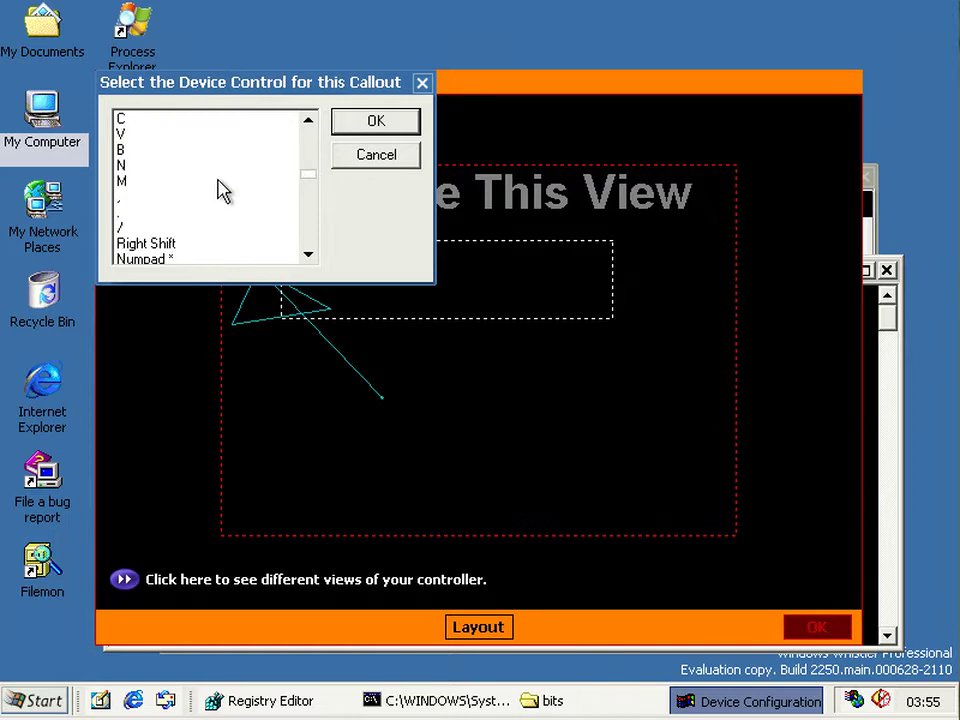
left_click(250, 181)
left_click(377, 121)
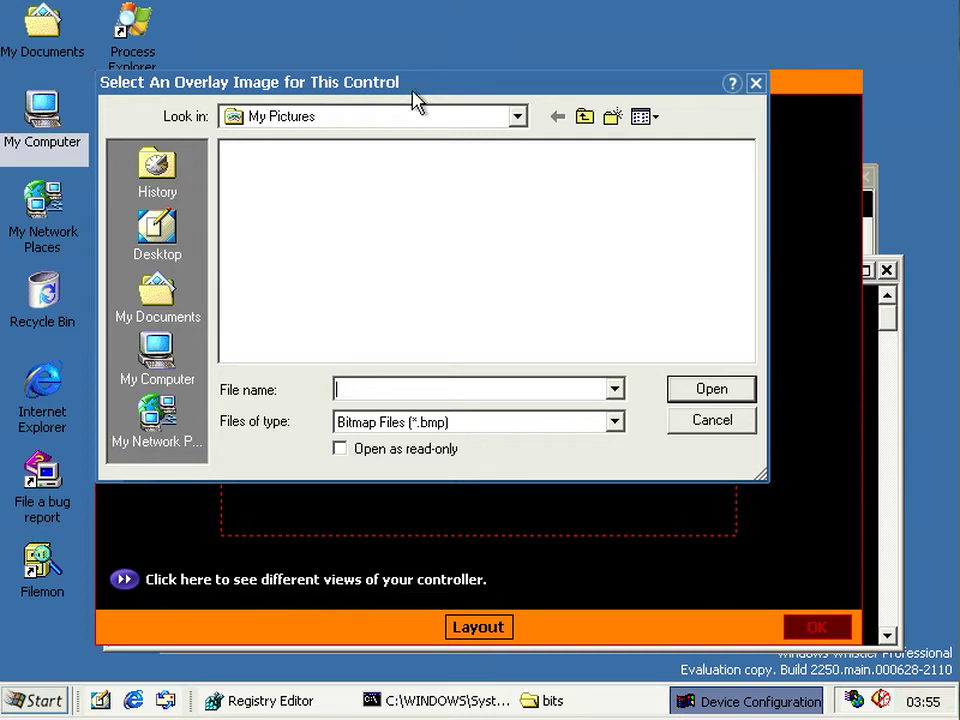
Step: Browse My Documents > My Pictures for an overlay image, then cancel without choosing one
left_click(518, 119)
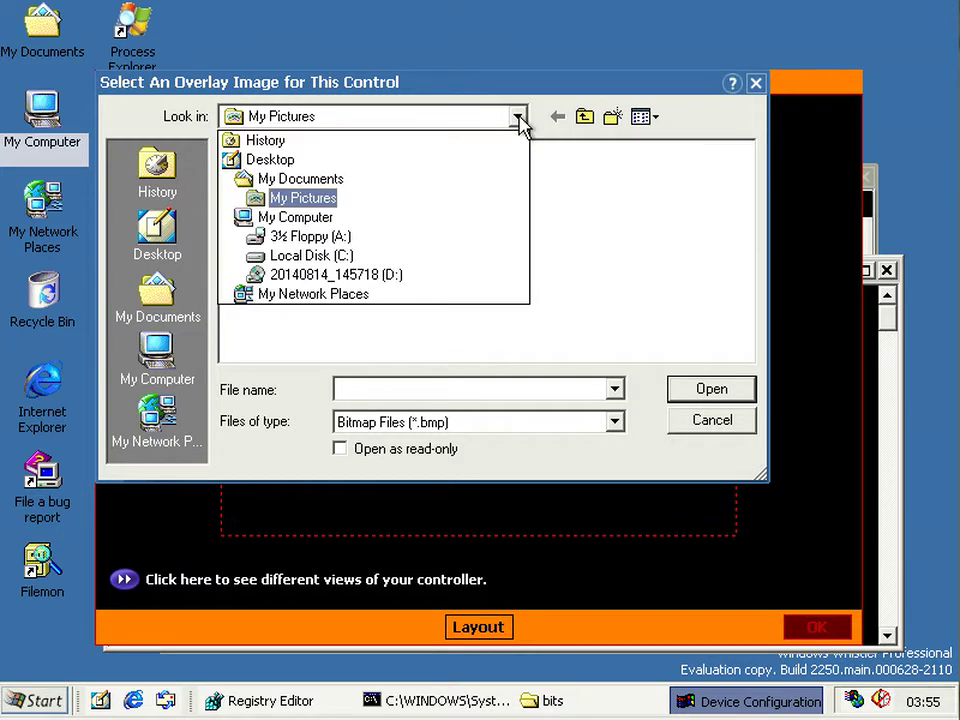
left_click(519, 119)
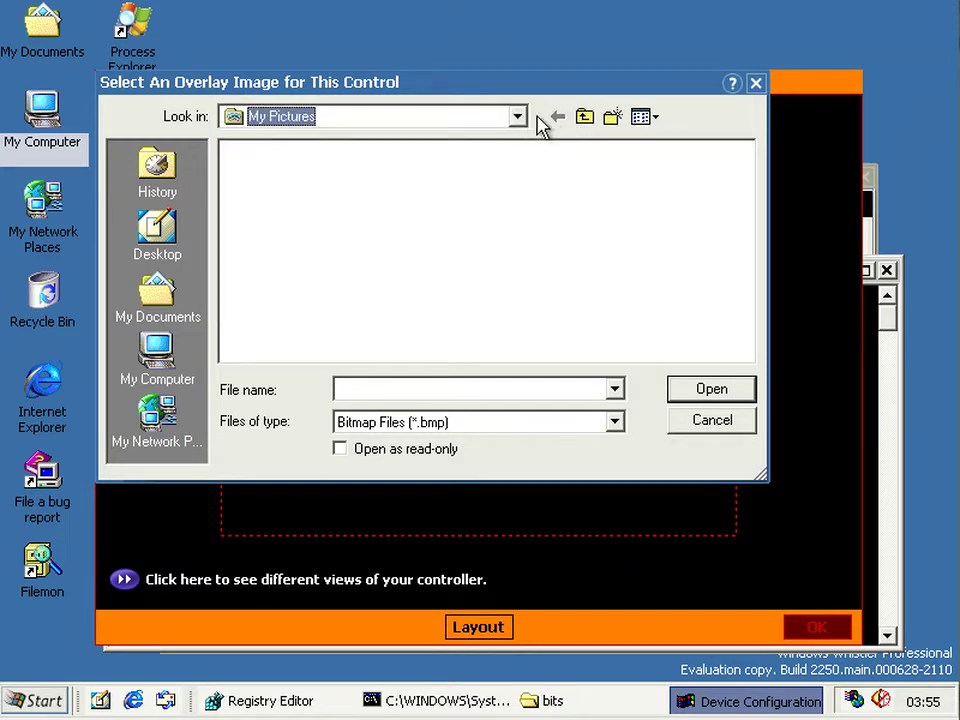
left_click(584, 119)
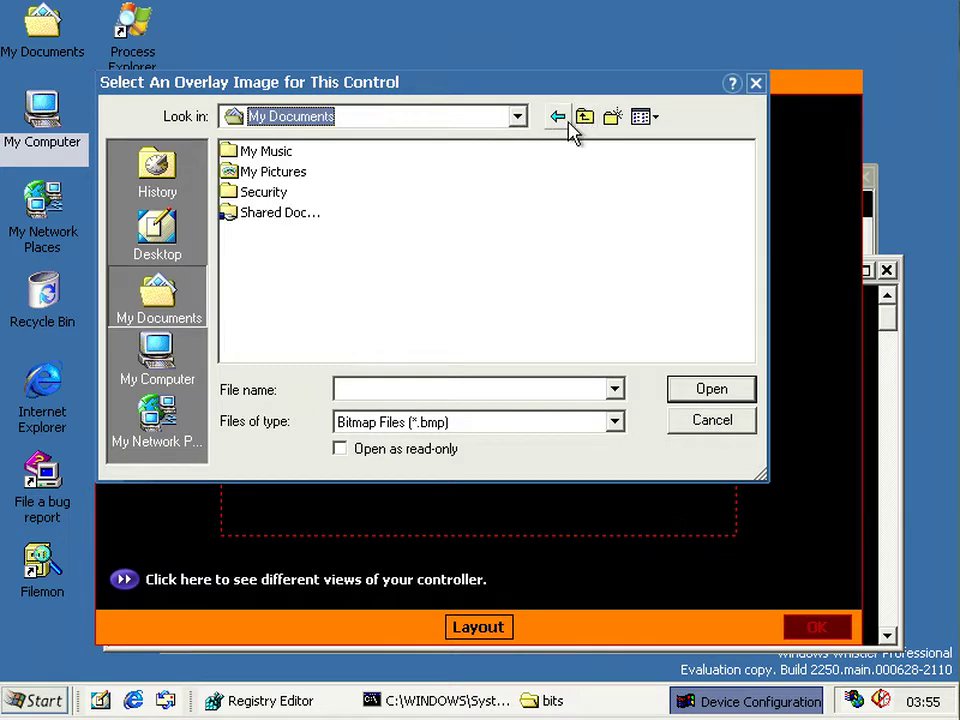
left_click(300, 174)
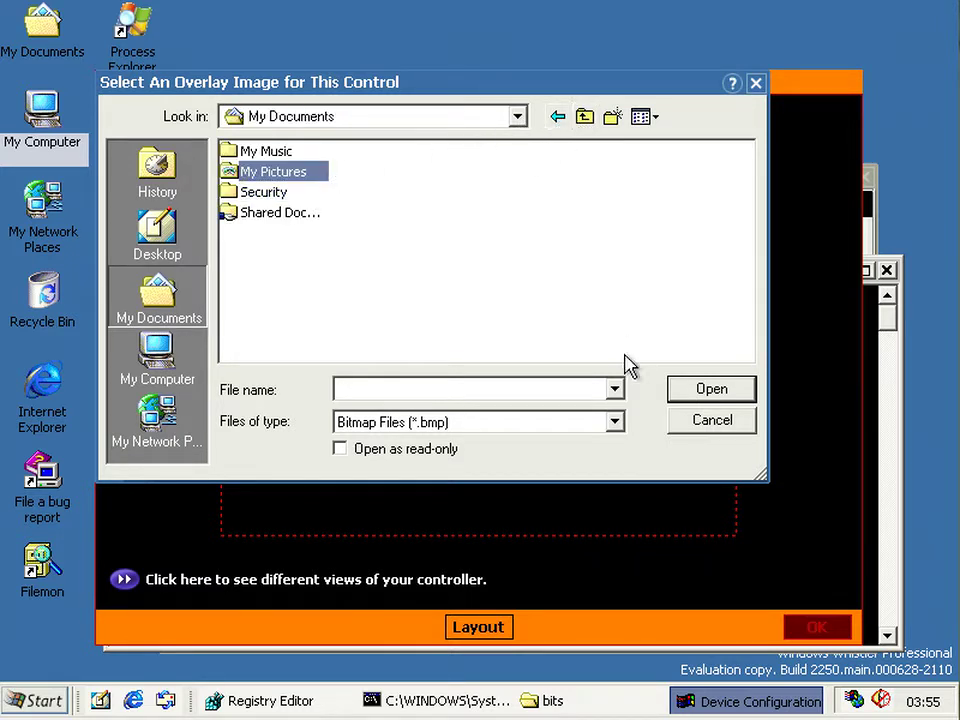
left_click(718, 428)
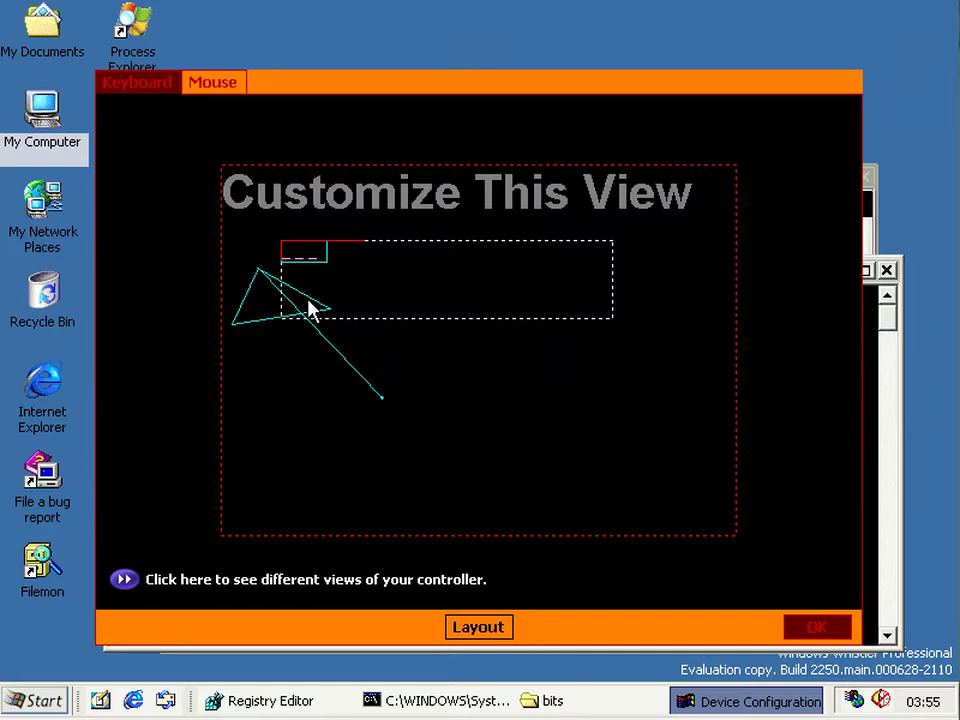
Step: Remove all callouts from the current view and confirm
scroll(300, 267, "down", 15)
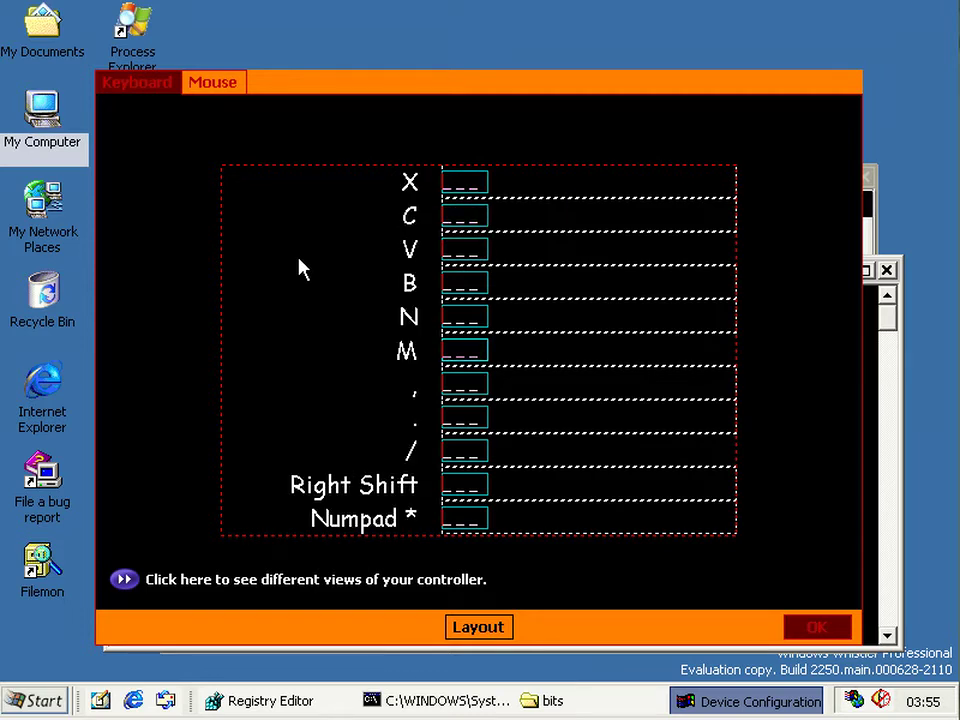
right_click(324, 297)
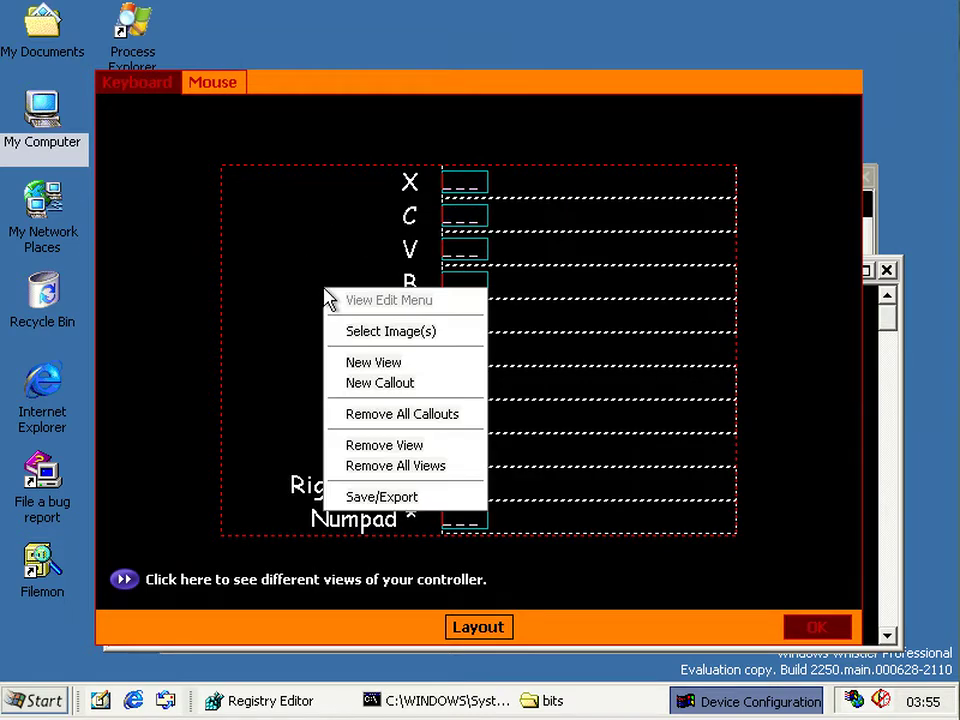
left_click(405, 414)
left_click(430, 413)
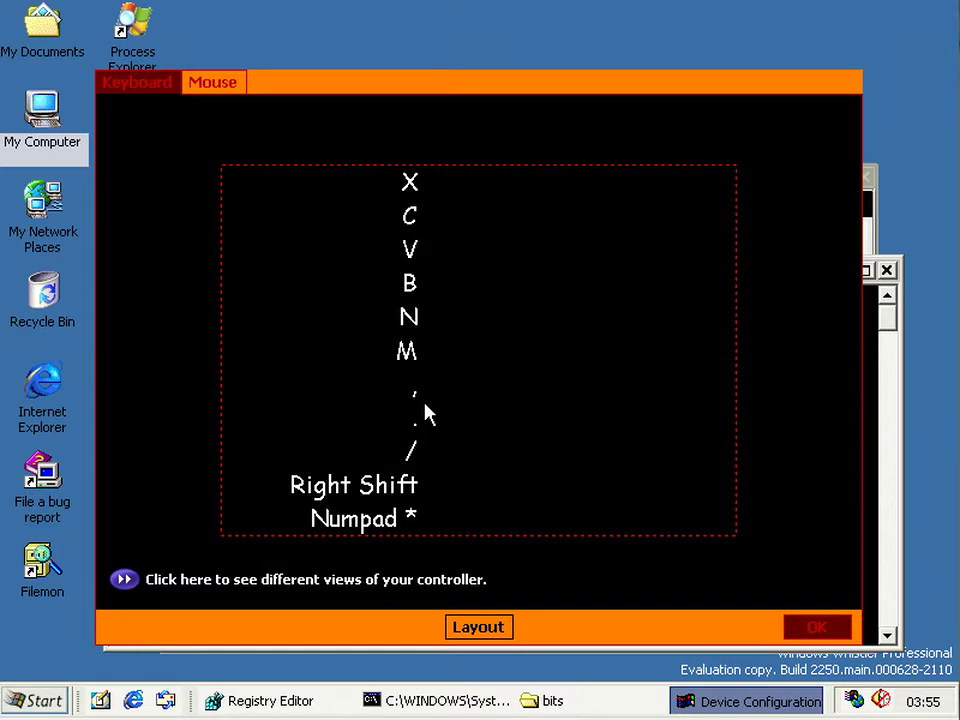
Step: Delete the X-to-Numpad * view, leaving the Escape-to-0 view
right_click(278, 296)
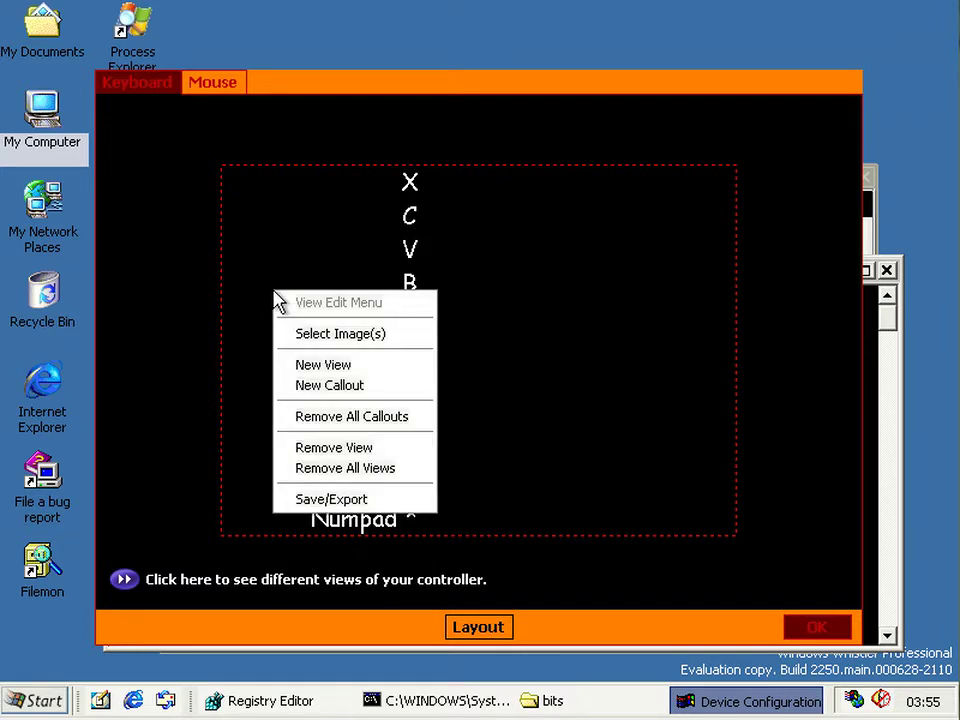
left_click(383, 449)
left_click(474, 418)
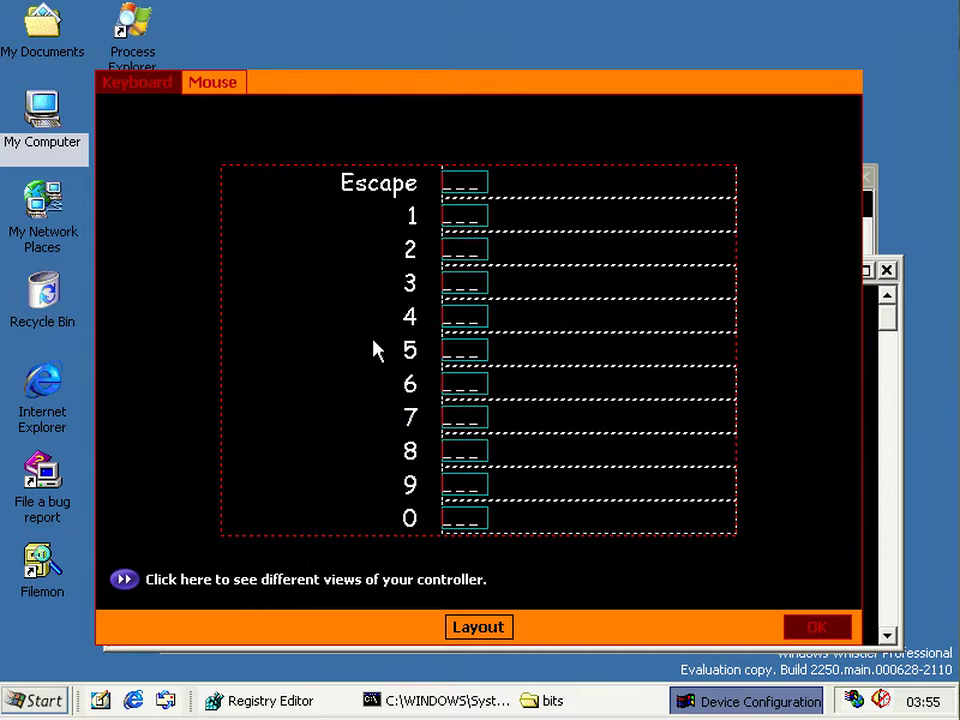
Step: Save/export the remaining view and dismiss the failed-to-write INI error
right_click(375, 349)
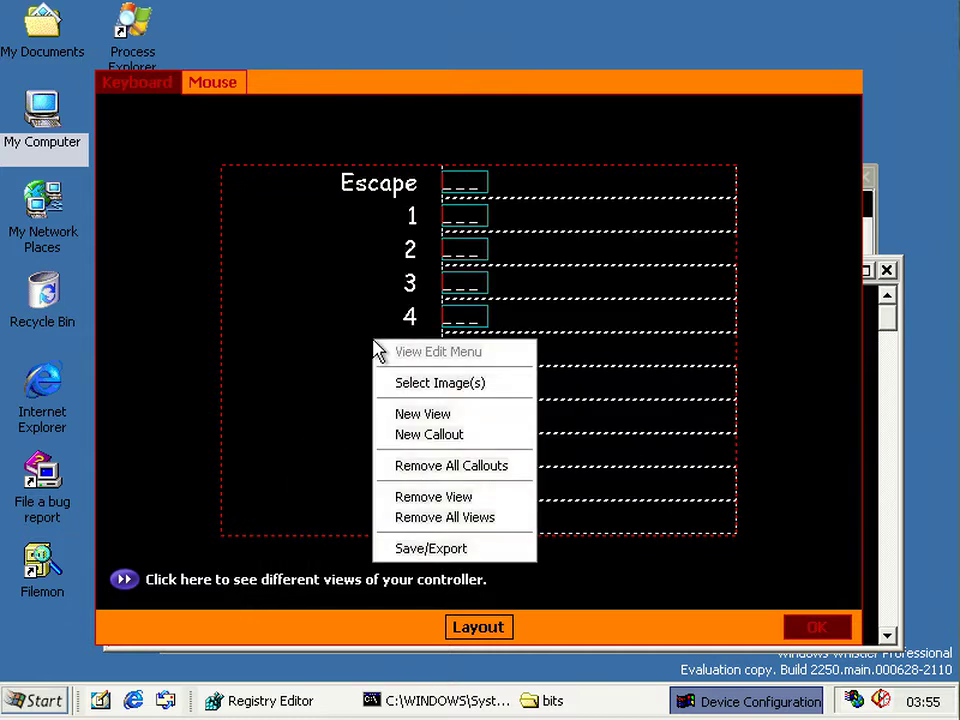
left_click(463, 553)
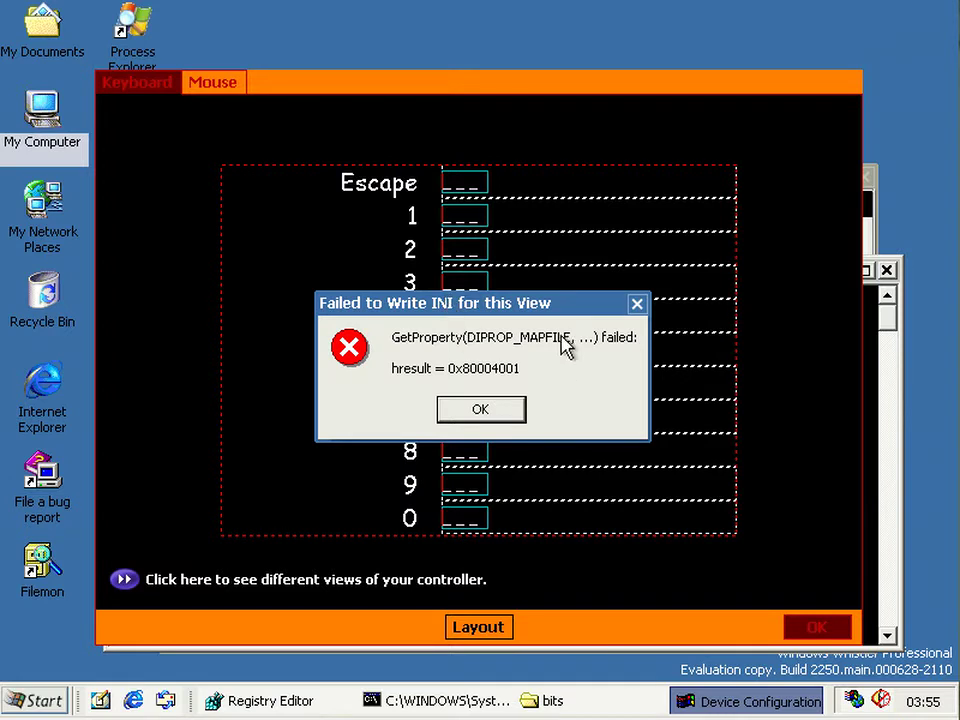
left_click(443, 403)
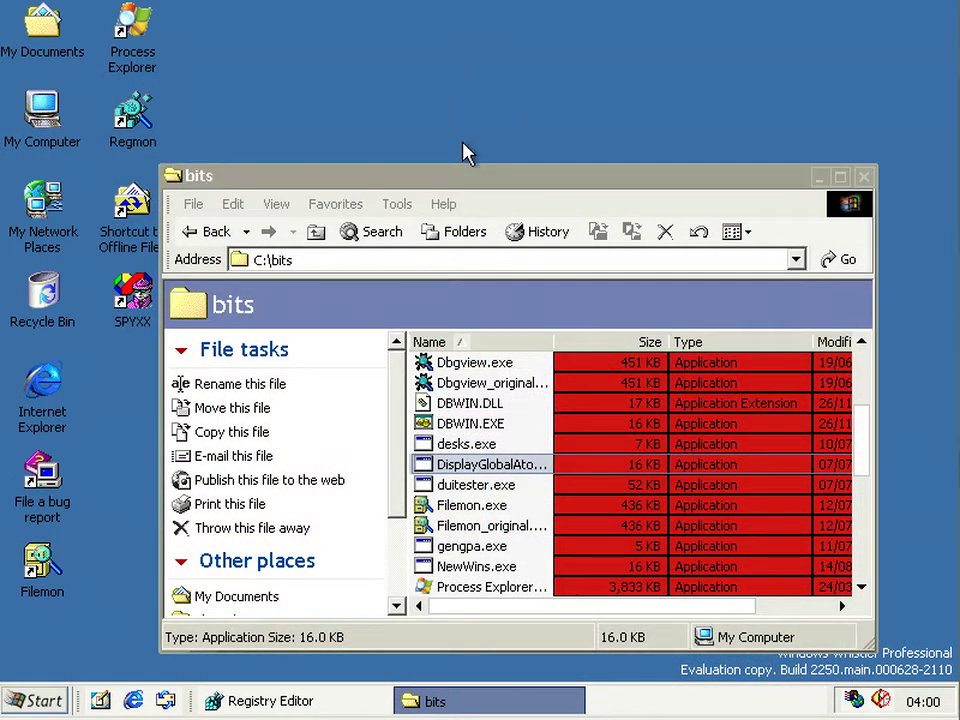
Step: Publish the DisplayGlobalAto… file from C:\bits to the web
left_click(447, 180)
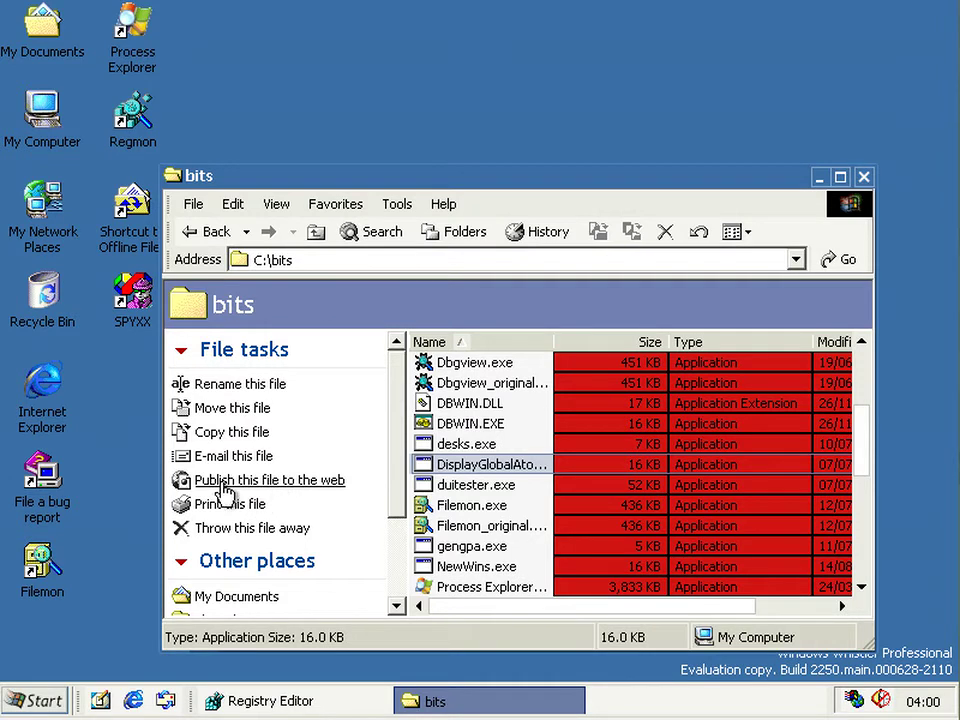
left_click(277, 483)
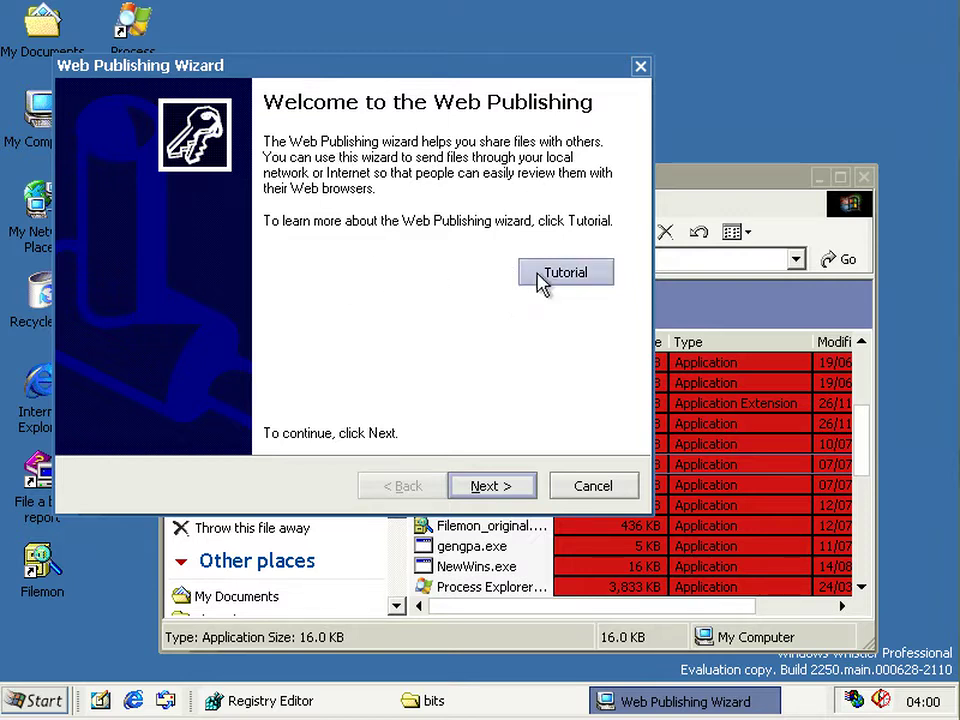
left_click(486, 490)
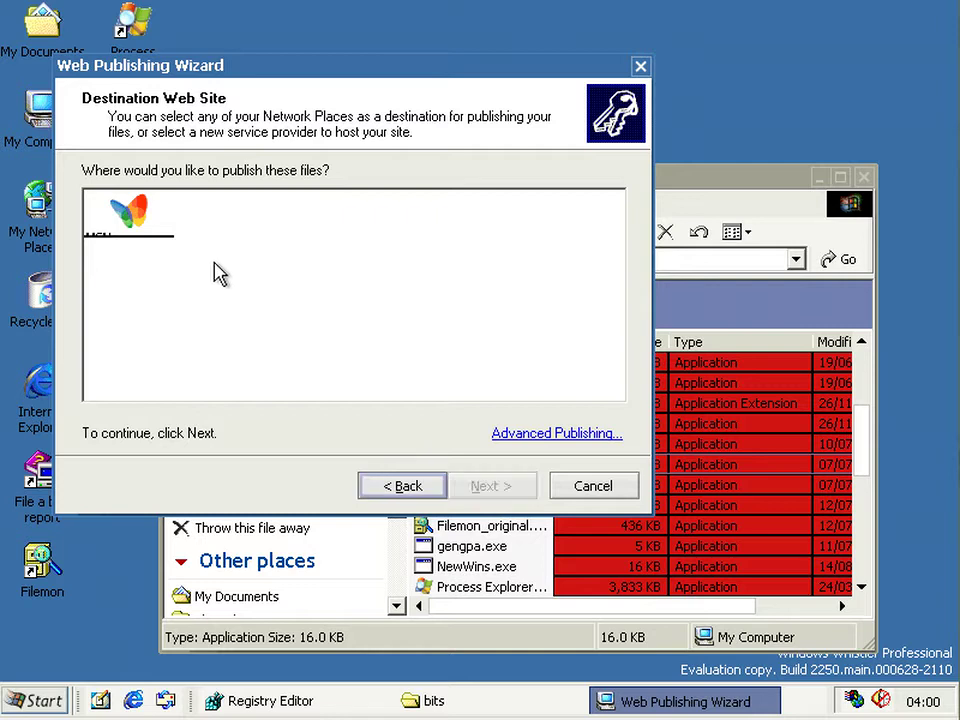
left_click(573, 437)
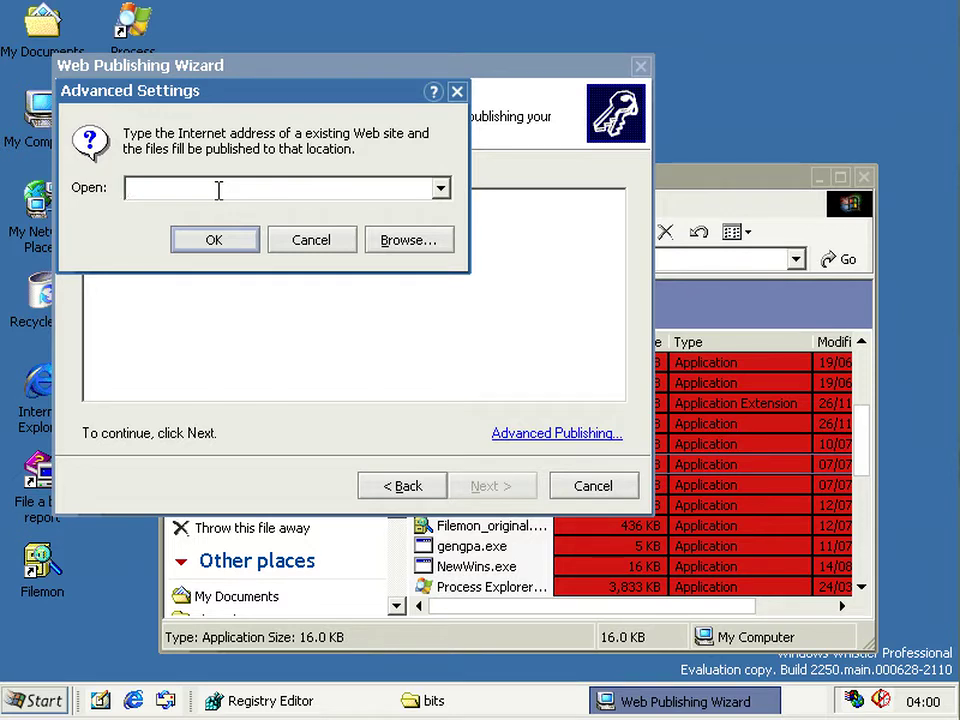
type("http://ww.")
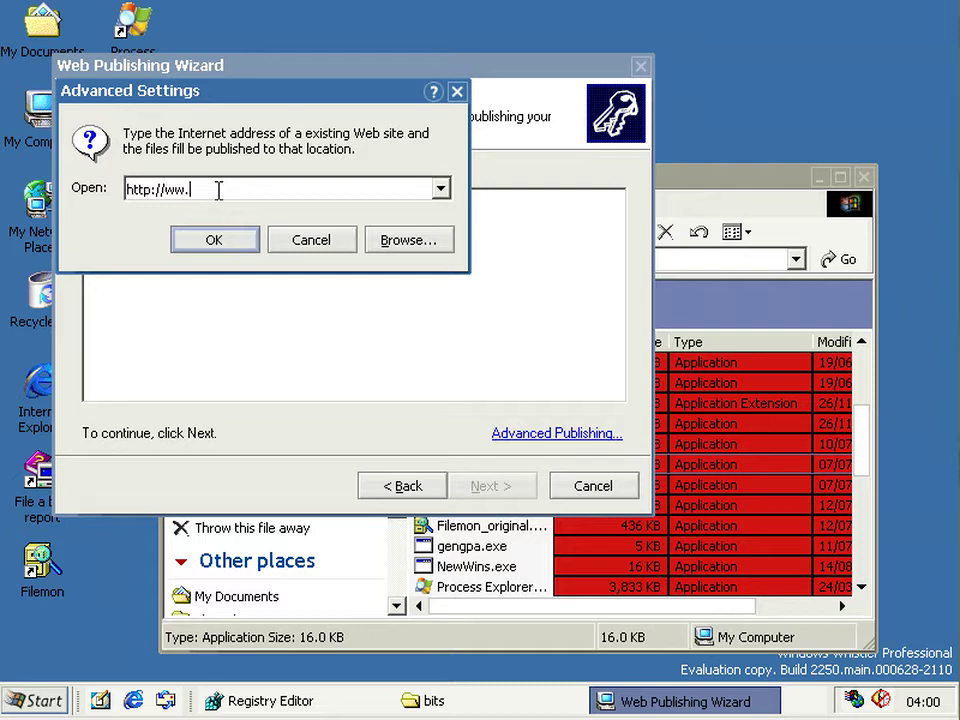
key("BackSpace")
type("w.googl")
type("e.vo")
key("BackSpace")
key("BackSpace")
type("com")
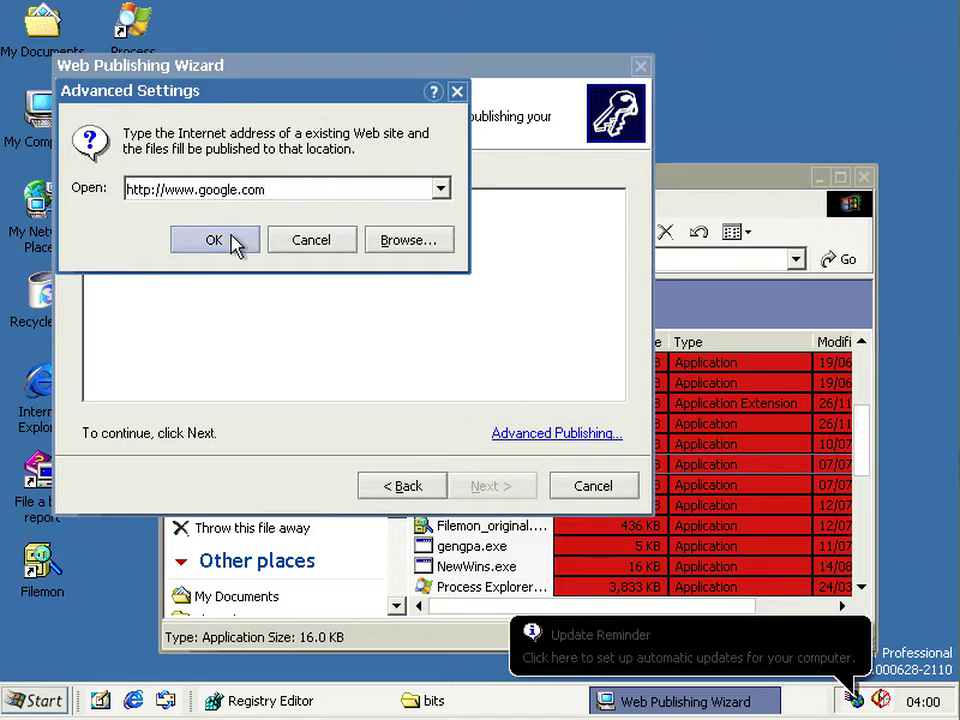
left_click(214, 241)
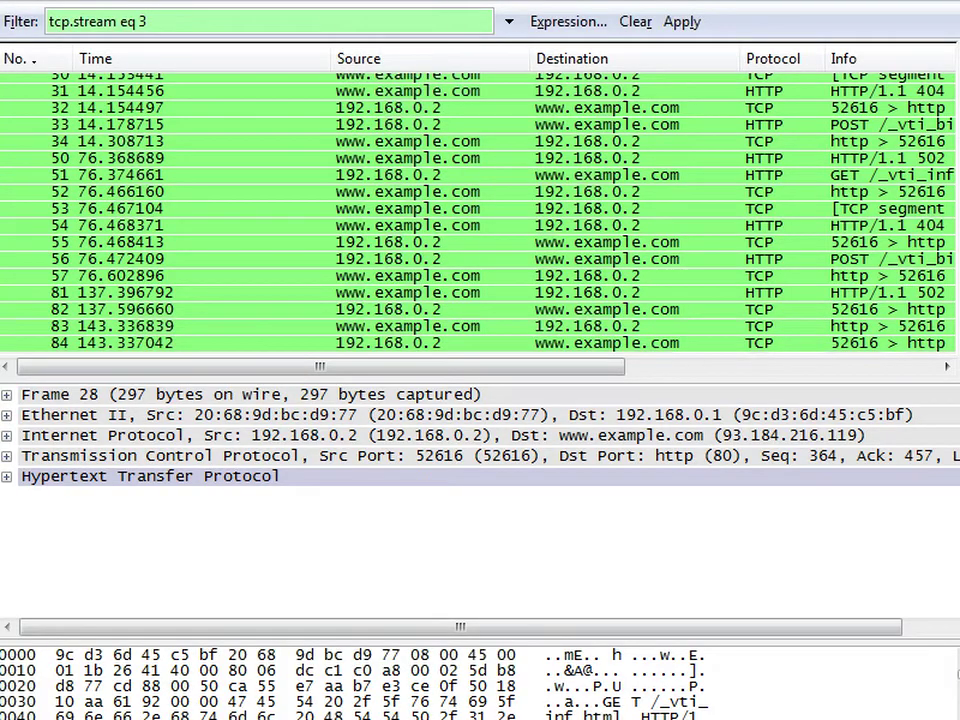
Step: Clear the filter and inspect packet 100's TCP stream, noting OPTIONS and Method Not Allowed
left_click(635, 21)
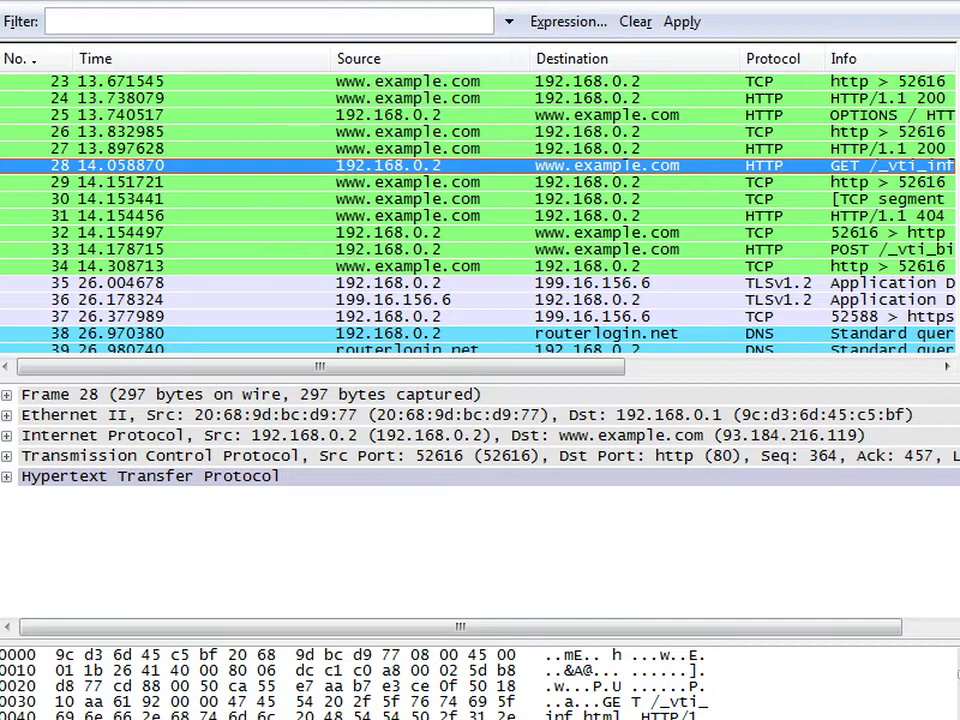
scroll(478, 215, "down", 20)
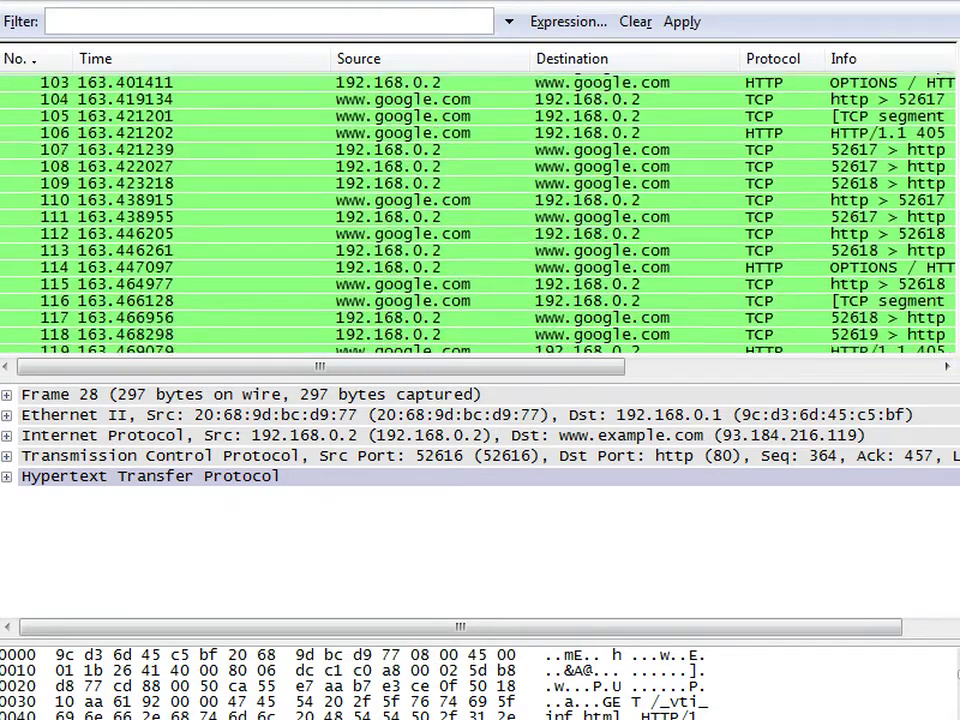
scroll(478, 215, "up", 3)
right_click(628, 187)
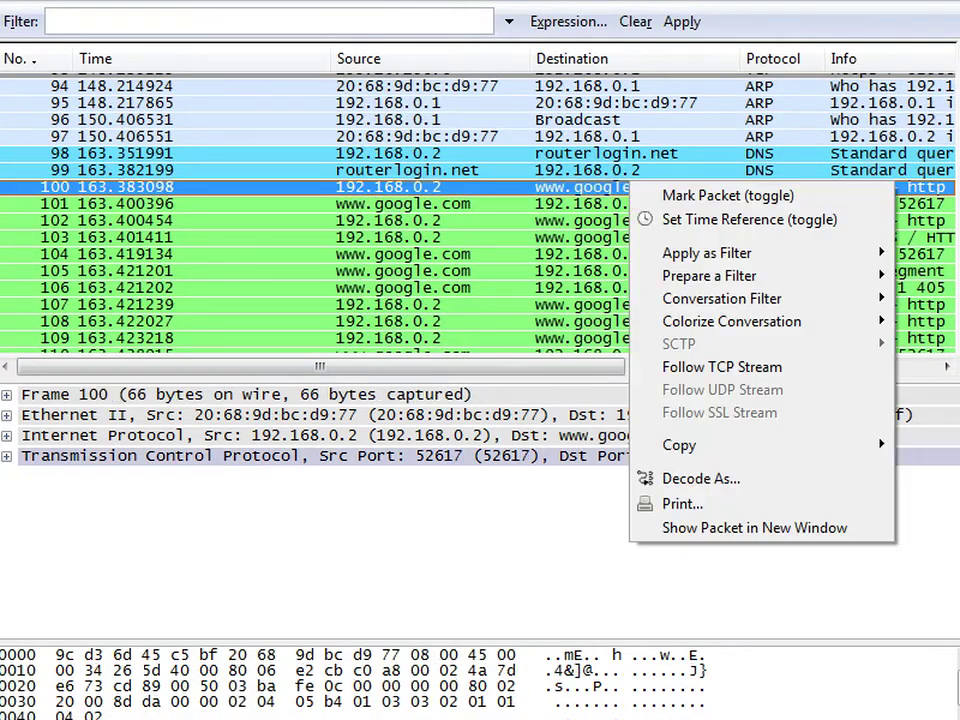
left_click(700, 366)
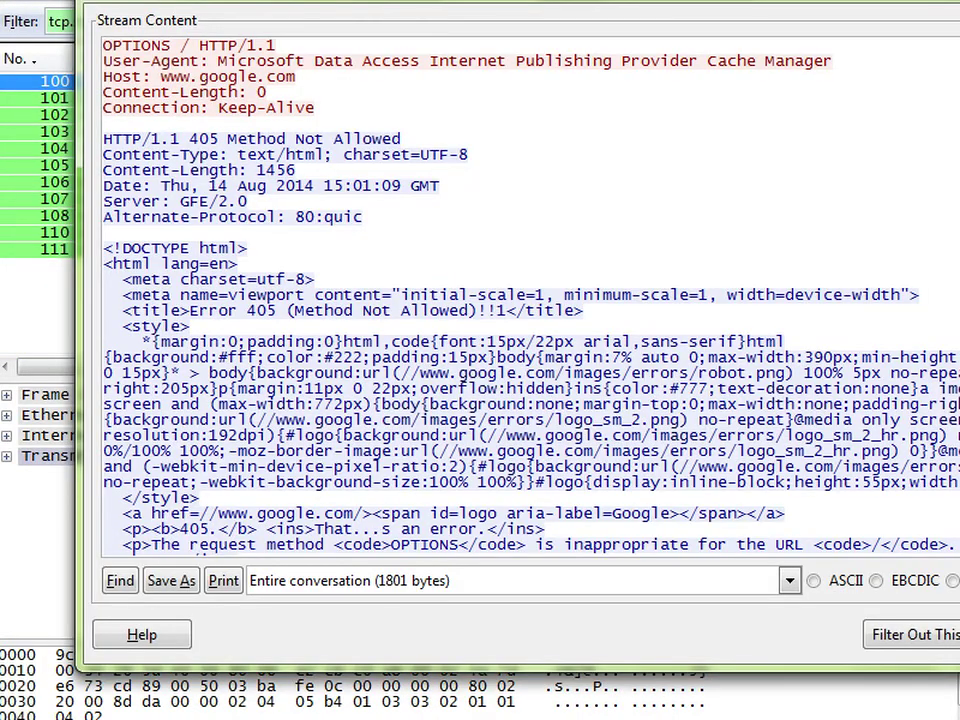
left_click_drag(568, 0, 480, 39)
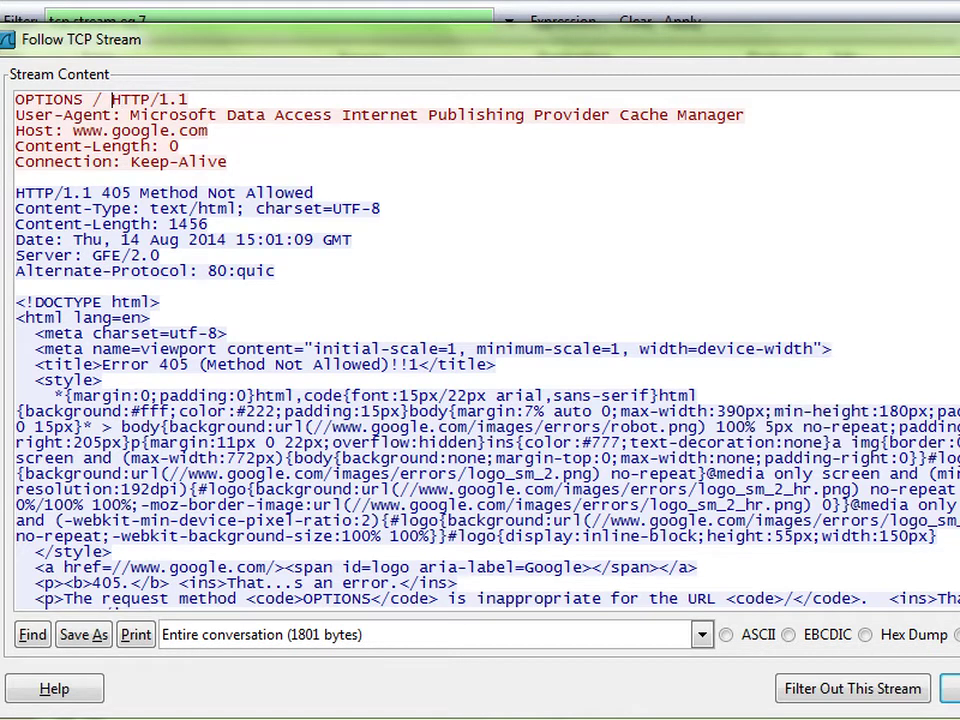
double_click(42, 99)
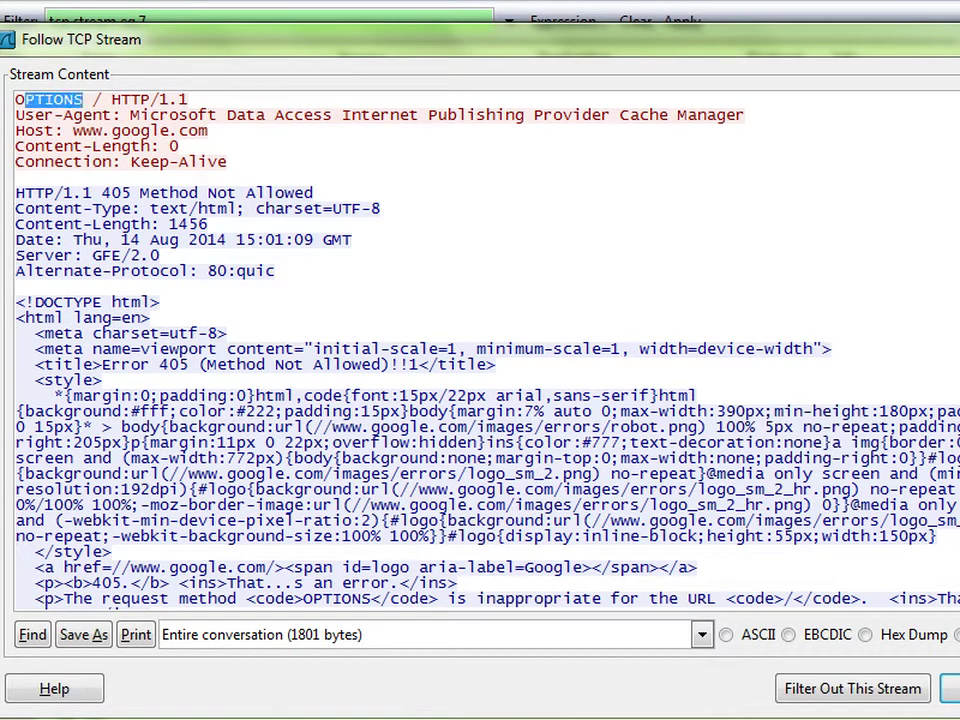
left_click(178, 146)
left_click_drag(313, 192, 139, 192)
left_click(250, 192)
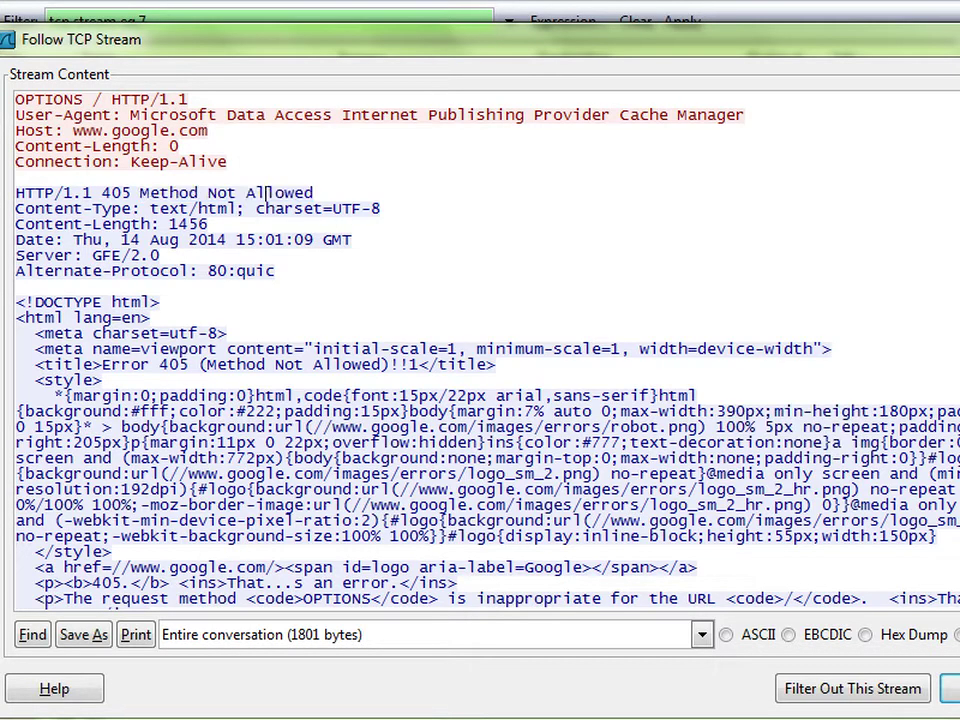
scroll(250, 192, "down", 1)
key("Escape")
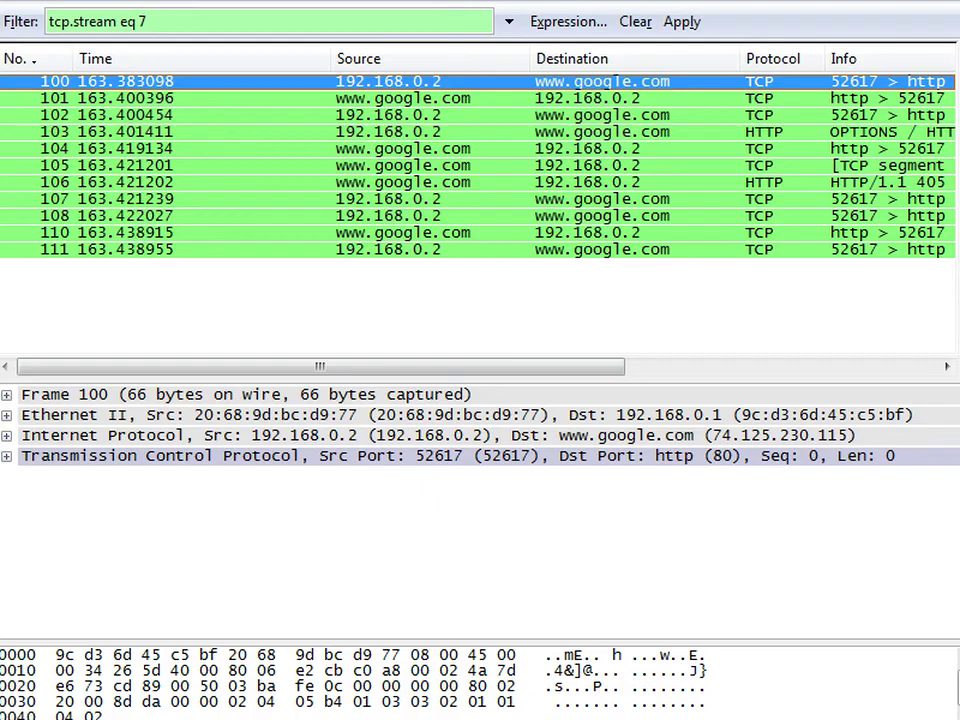
Step: Clear the filter again and follow the TCP stream of packet 114, the second OPTIONS request
left_click(635, 21)
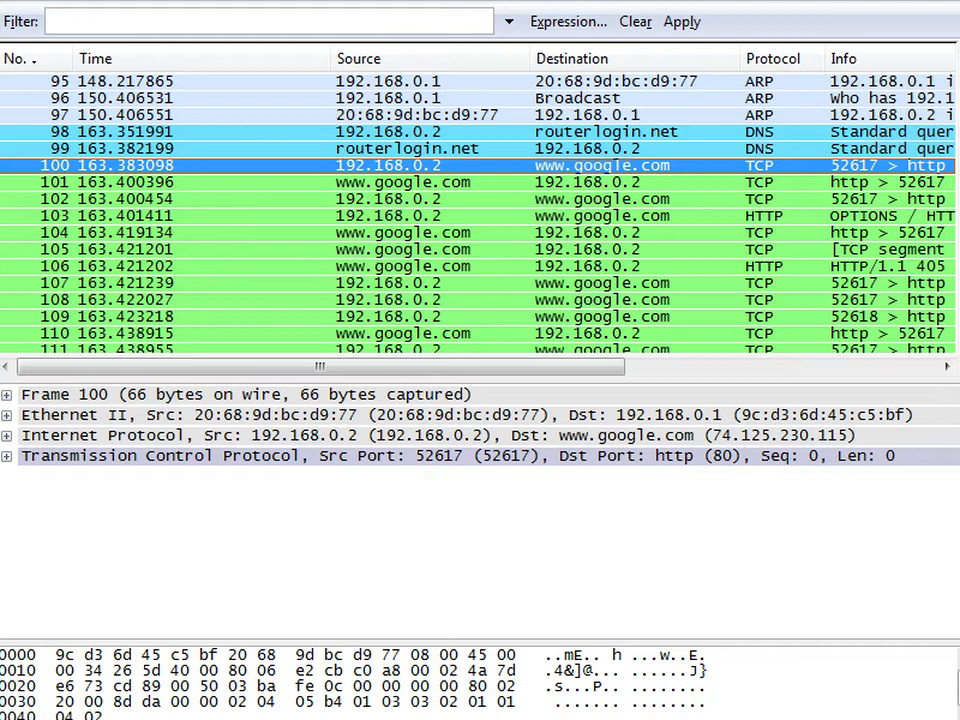
scroll(478, 210, "down", 4)
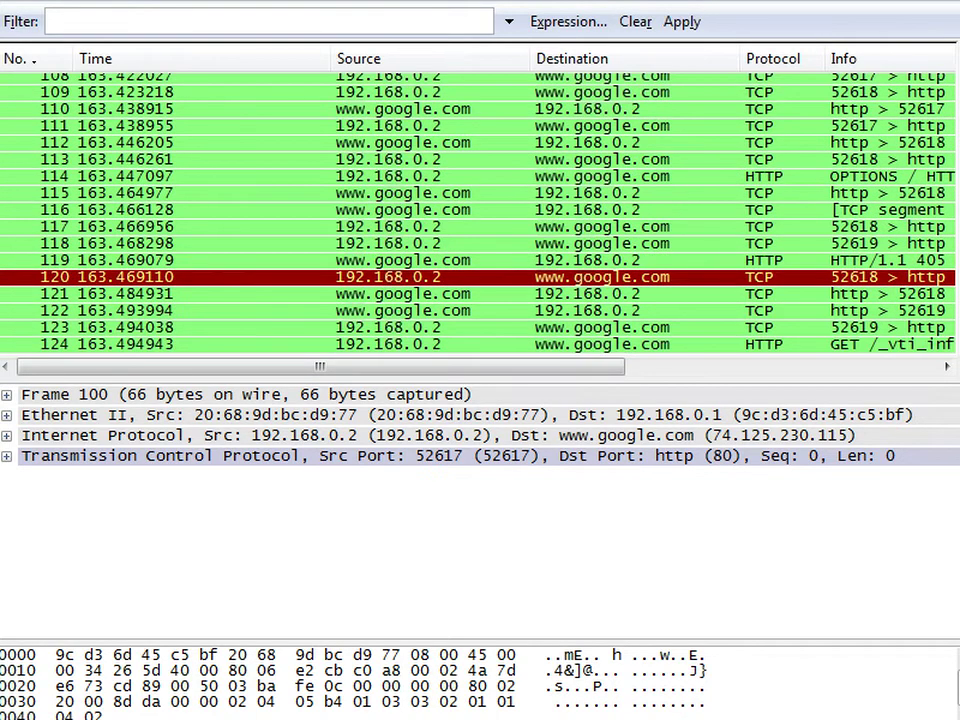
left_click(898, 176)
right_click(898, 178)
left_click(920, 358)
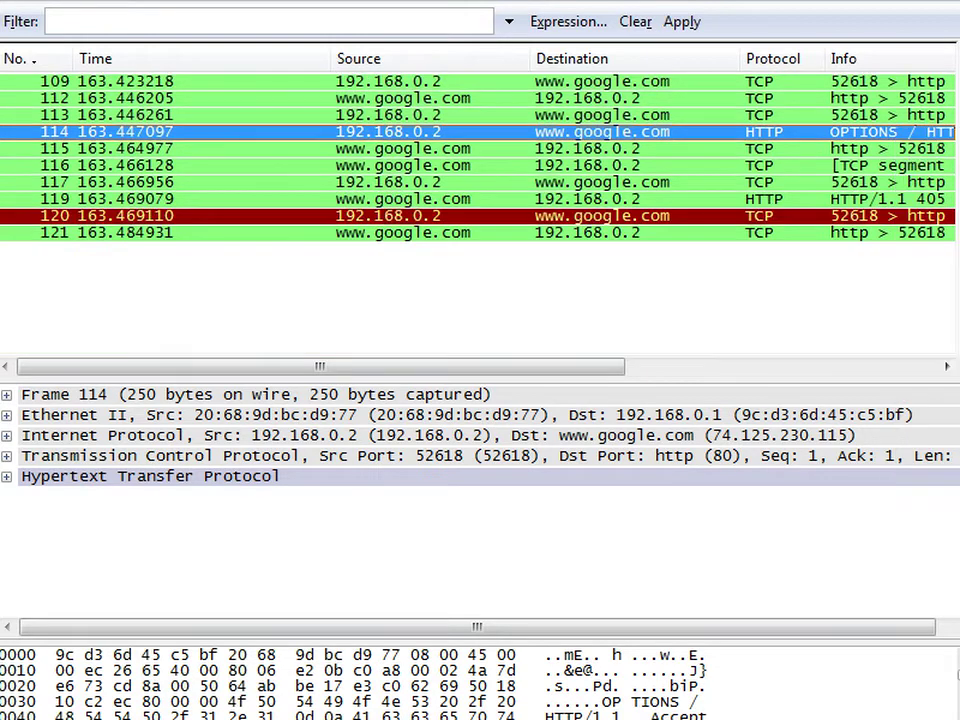
left_click_drag(300, 15, 202, 39)
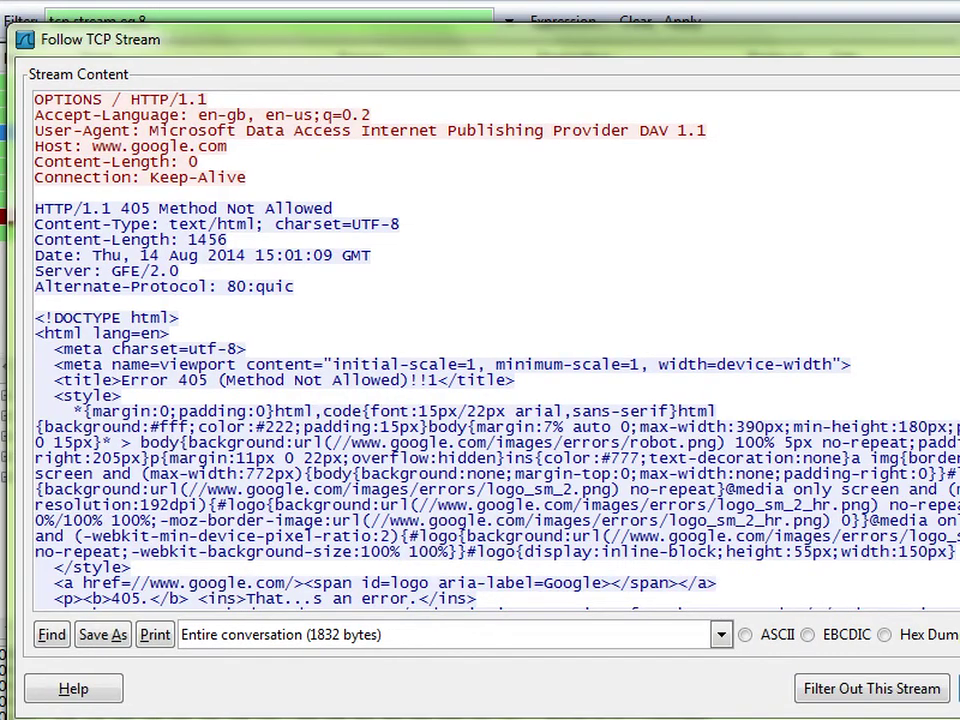
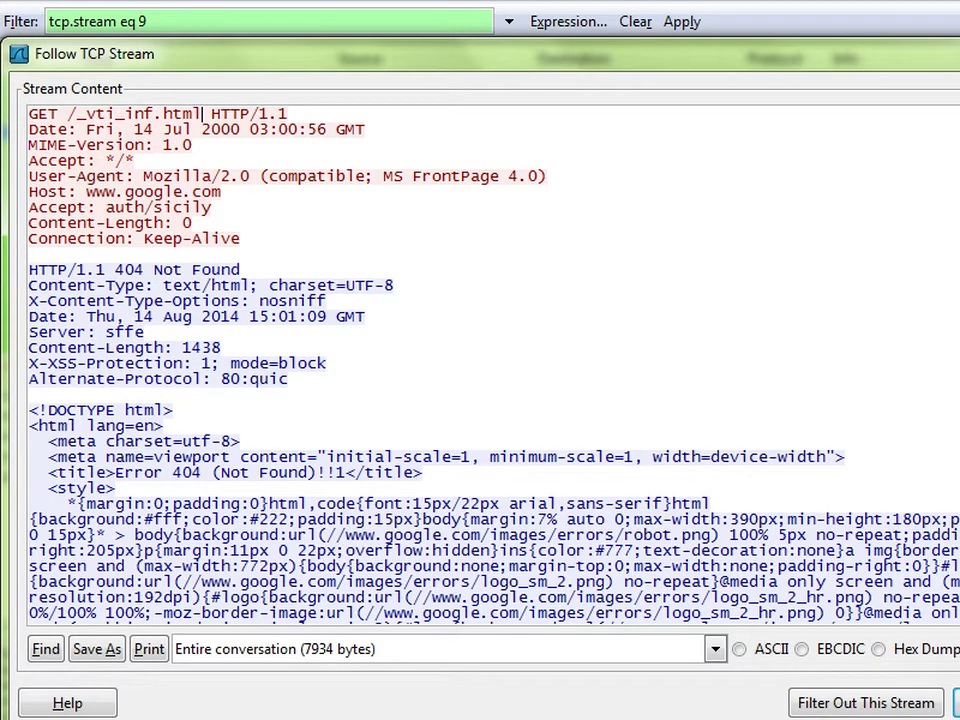
Step: Highlight the 404 Not Found reply lines in the stream 9 conversation
left_click_drag(182, 269, 268, 285)
Step: Highlight the /_vti_inf.html path, FrontPage 4.0 user agent, shtml.exe POST and 404 status
left_click(182, 269)
left_click_drag(202, 113, 60, 113)
left_click(58, 113)
left_click_drag(393, 176, 548, 176)
left_click(548, 176)
scroll(548, 176, "down", 15)
scroll(548, 176, "up", 15)
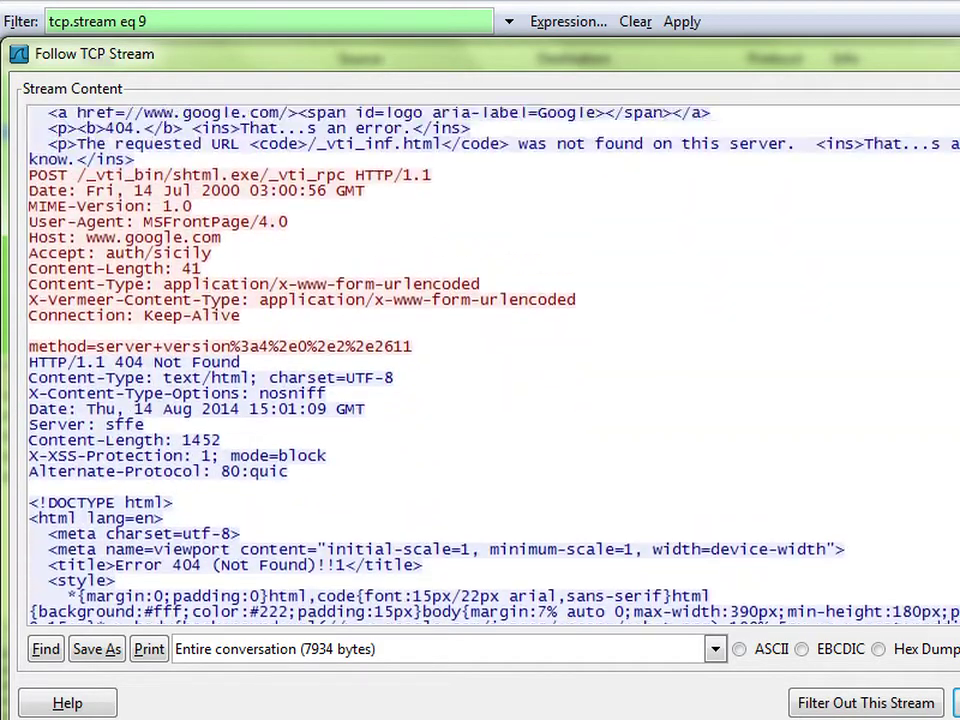
scroll(548, 176, "down", 13)
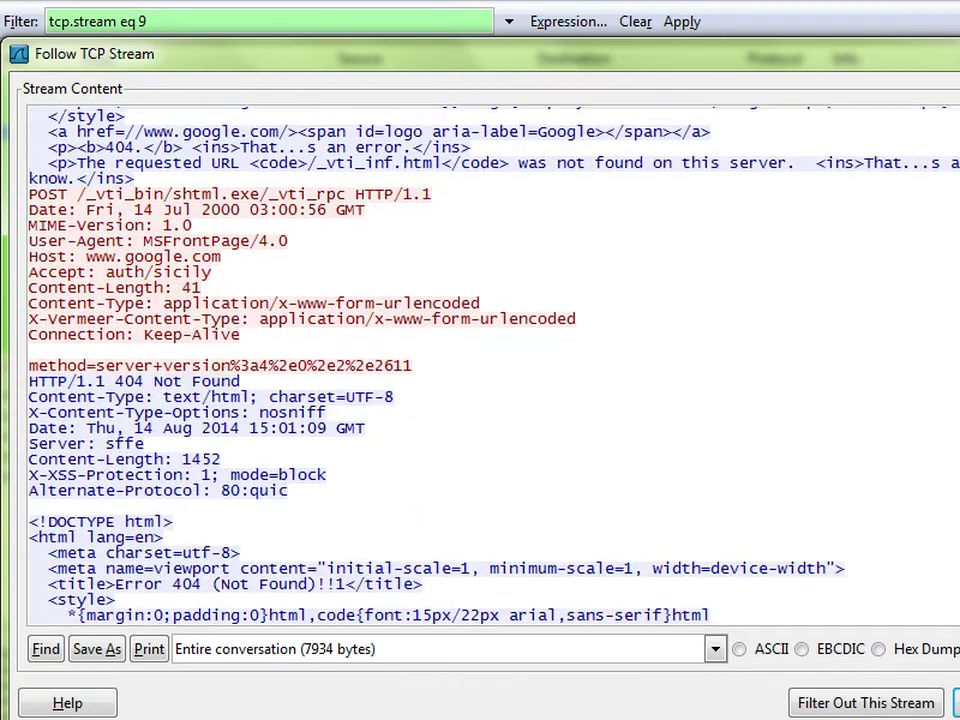
left_click_drag(172, 188, 346, 188)
left_click(268, 188)
left_click(317, 188)
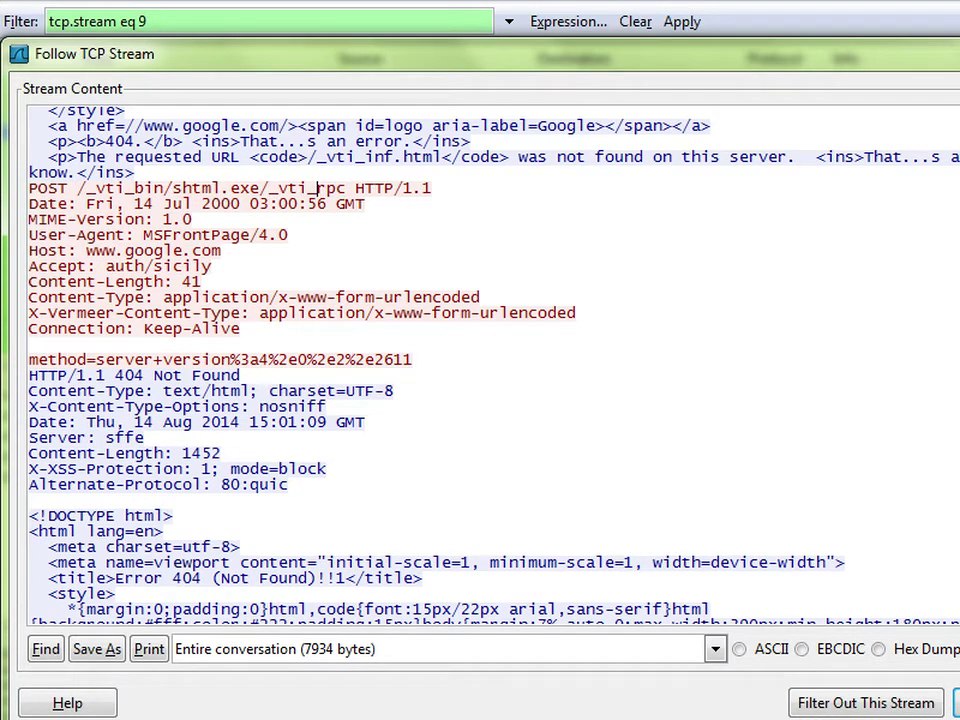
left_click_drag(96, 375, 240, 375)
left_click(157, 375)
Step: Further down the stream, highlight /_vti_inf.html and the full /_vti_bin/shtml.exe/_vti_rpc path
scroll(490, 365, "down", 5)
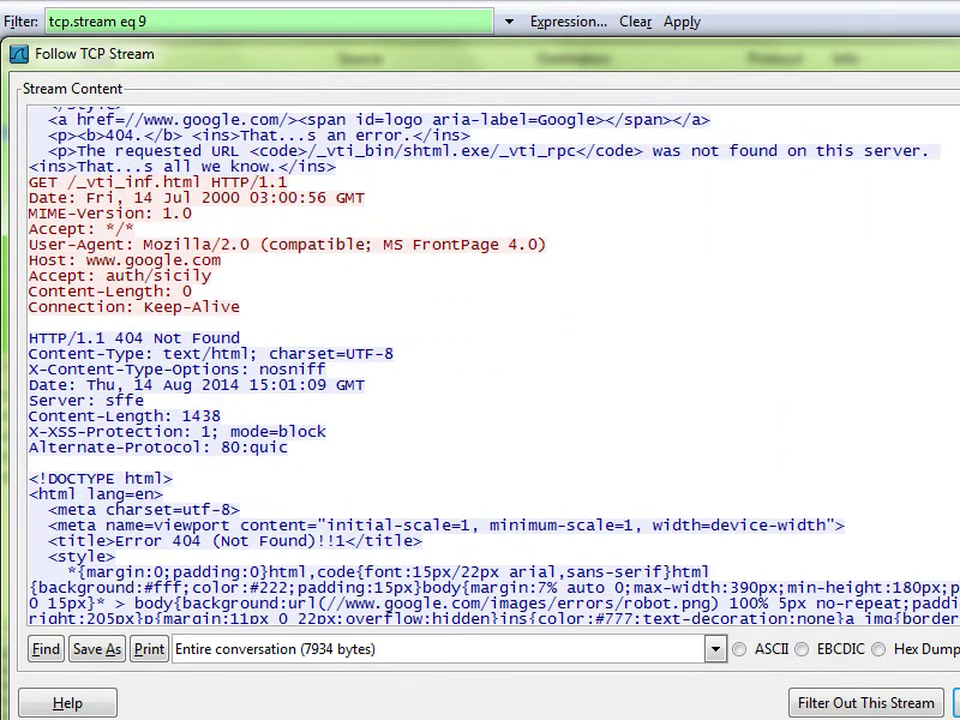
left_click_drag(96, 182, 200, 182)
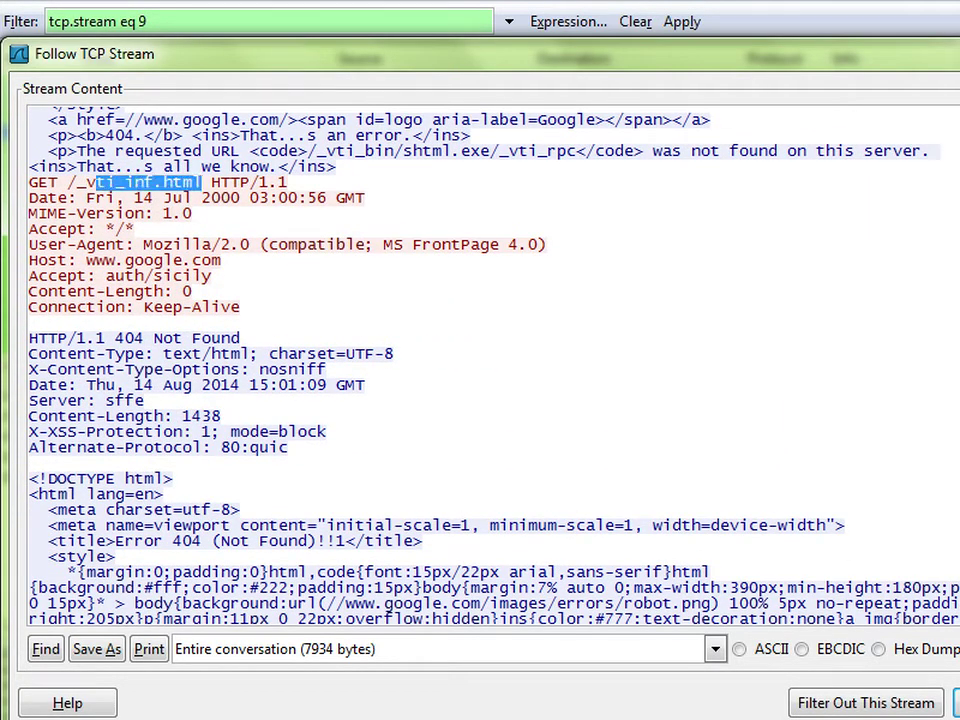
scroll(490, 365, "down", 11)
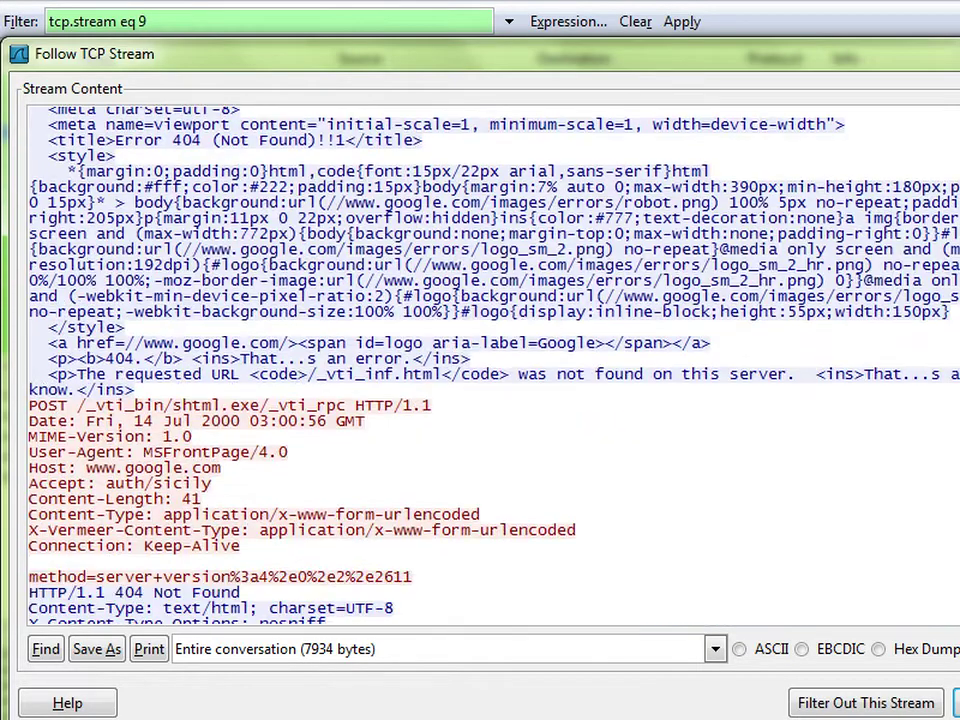
left_click_drag(346, 308, 78, 308)
left_click(290, 323)
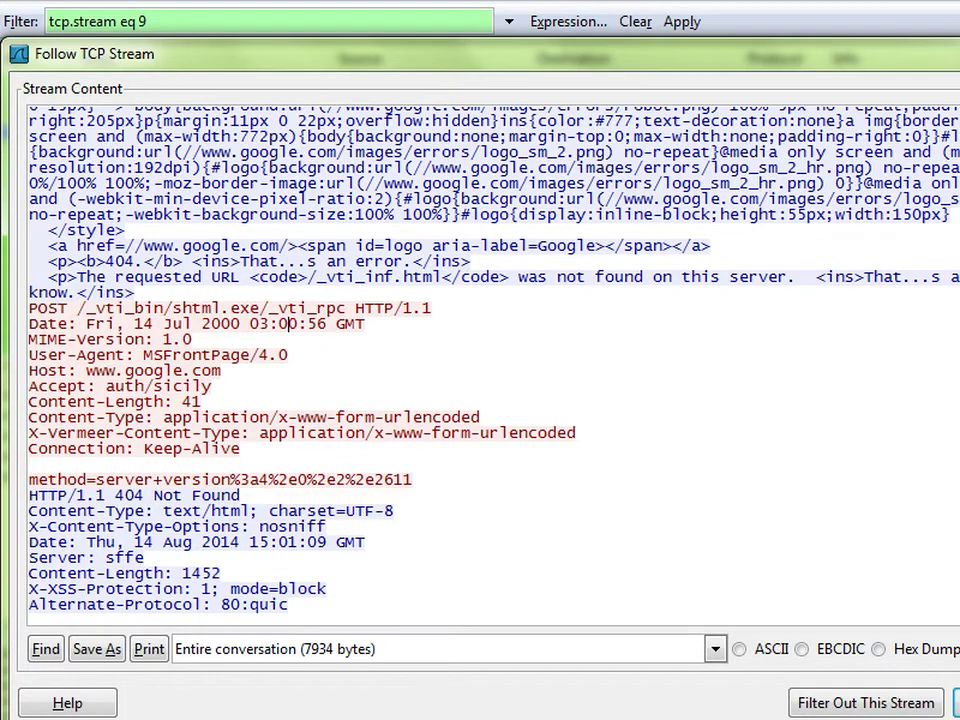
scroll(290, 323, "down", 7)
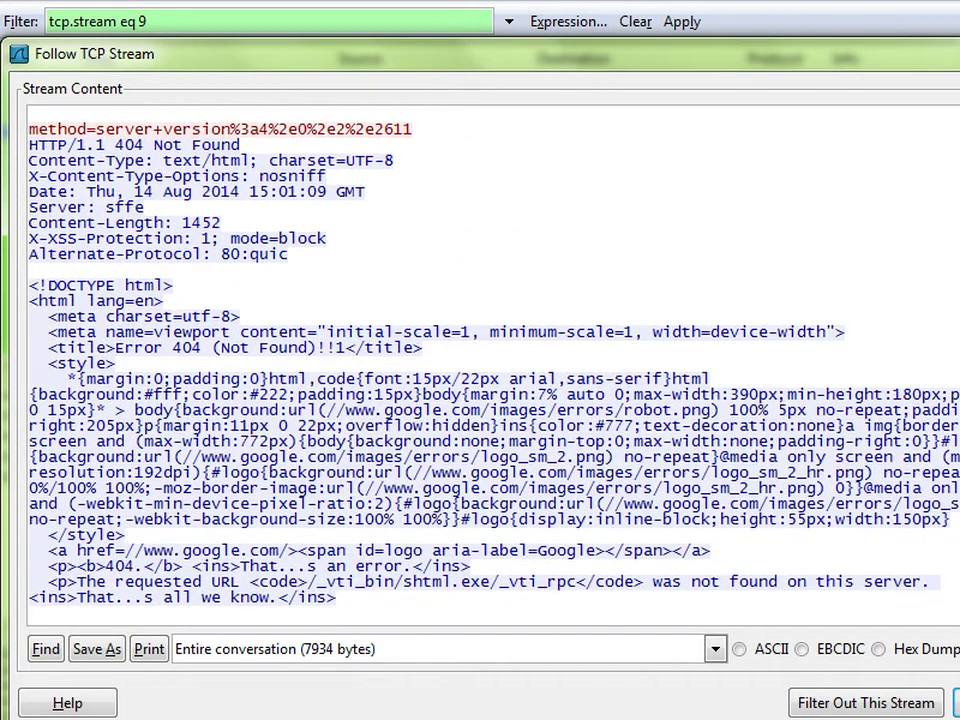
Step: Close the stream view and clear the tcp.stream eq 9 filter to list all packets
key("Escape")
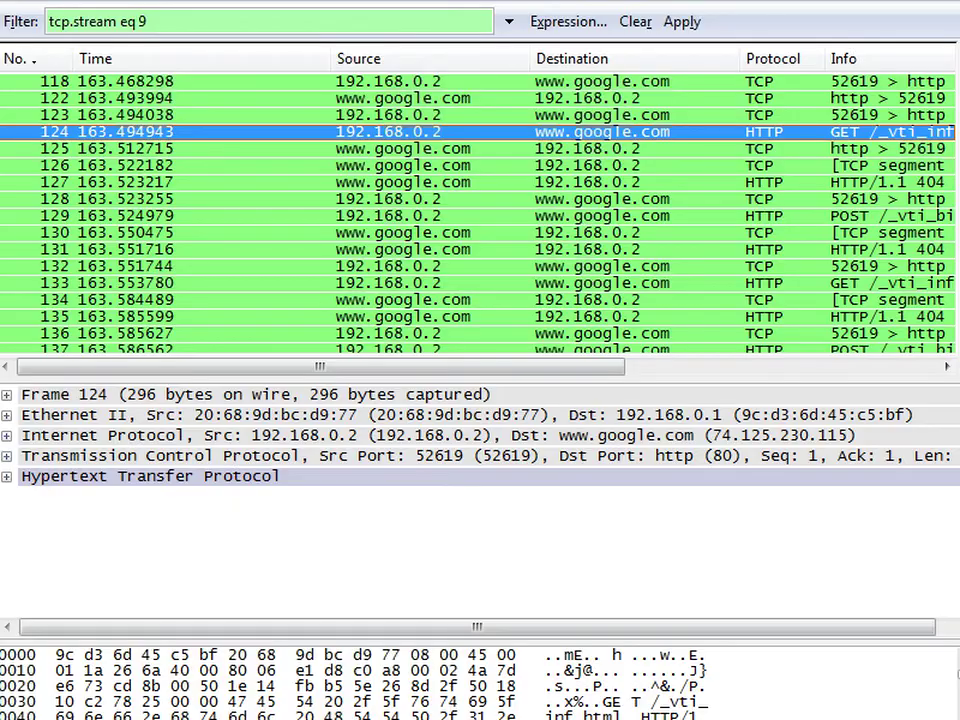
scroll(478, 212, "down", 1)
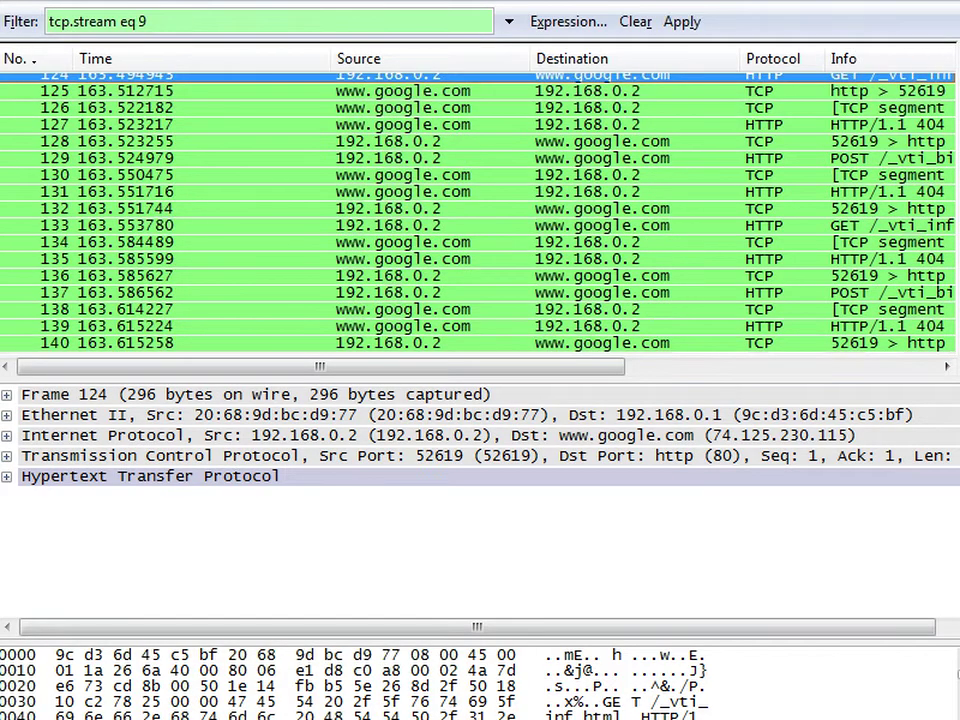
key("ctrl+a")
key("BackSpace")
key("Return")
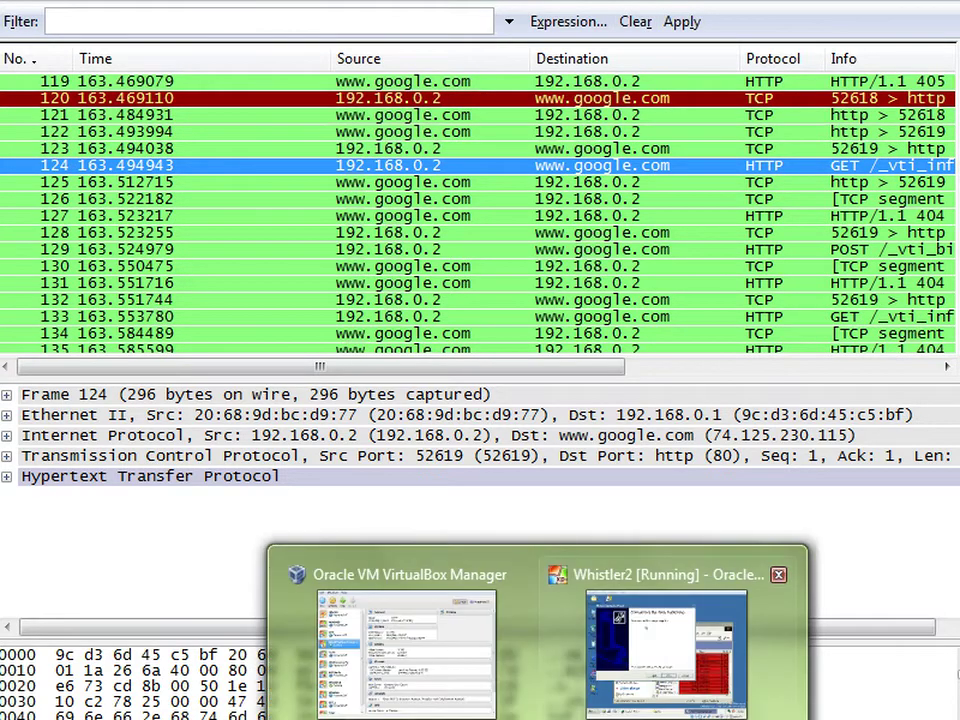
left_click(675, 665)
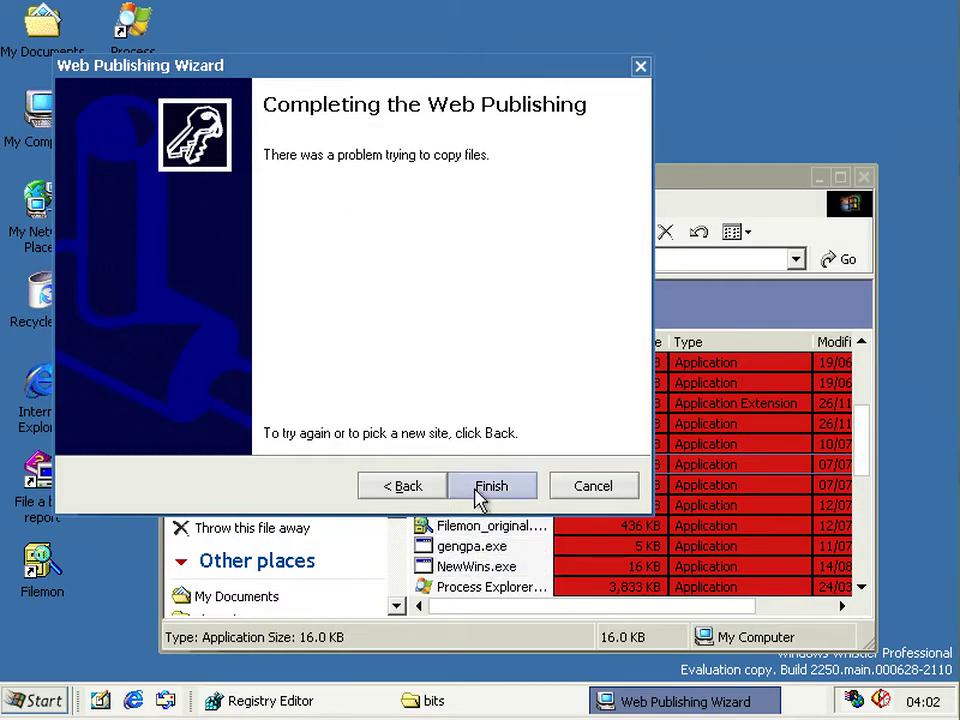
Step: Retry publishing the bits file to the web, accepting the Security Alert, and scroll the error page
left_click(478, 488)
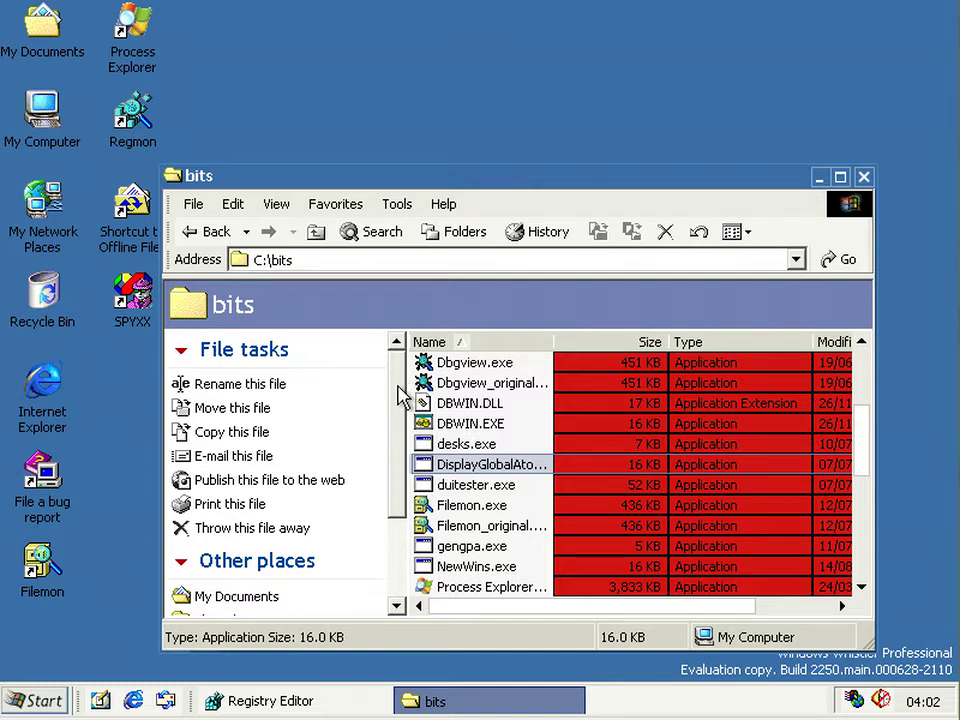
left_click(302, 490)
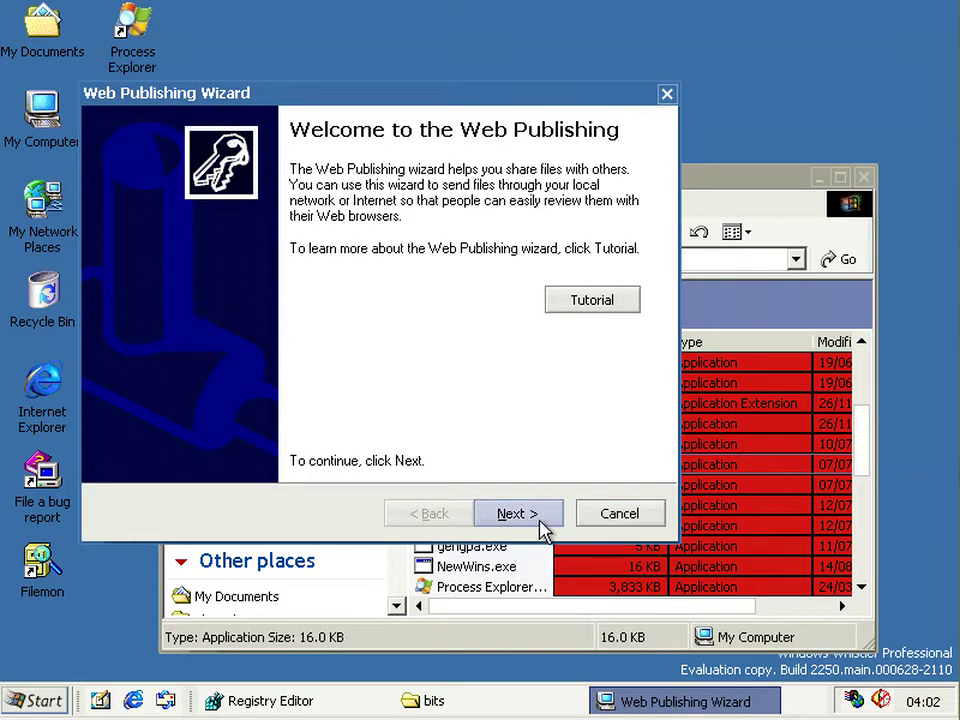
left_click(540, 526)
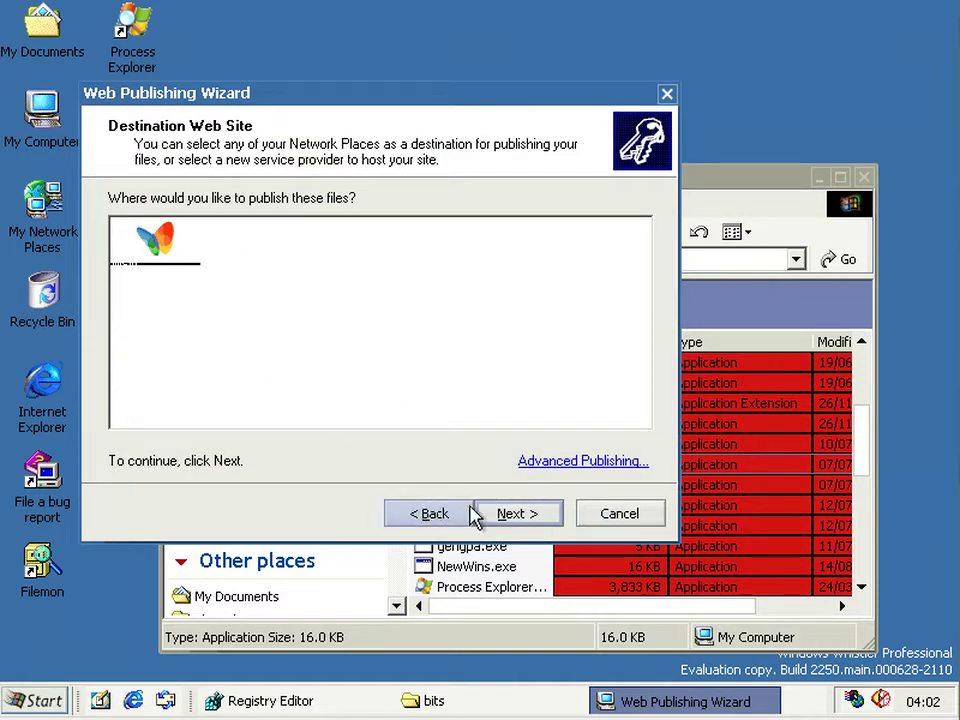
left_click(514, 514)
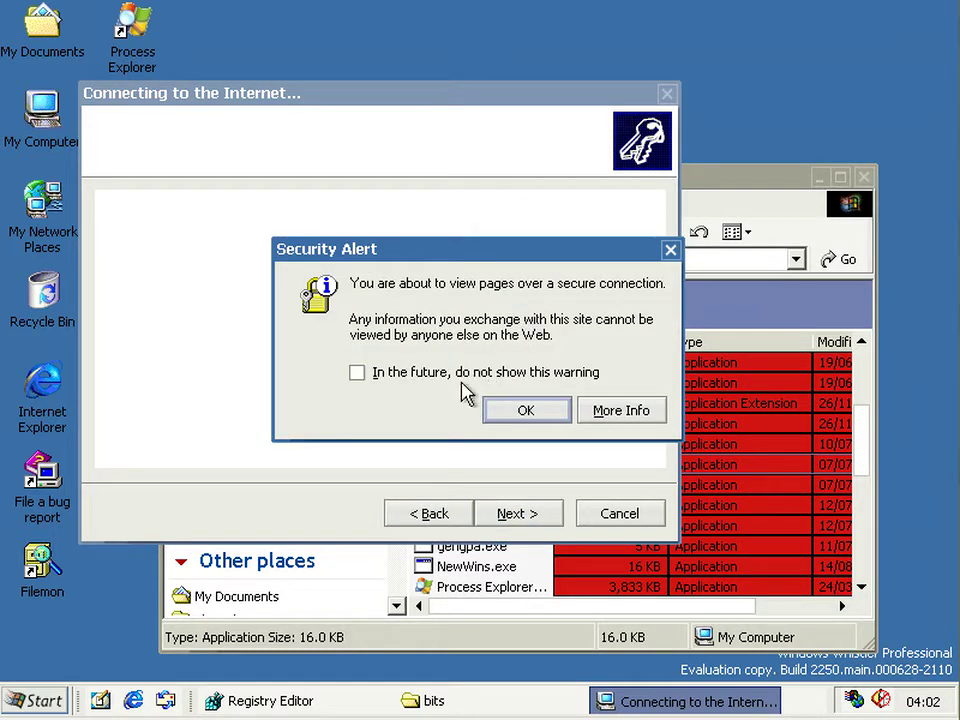
left_click(538, 408)
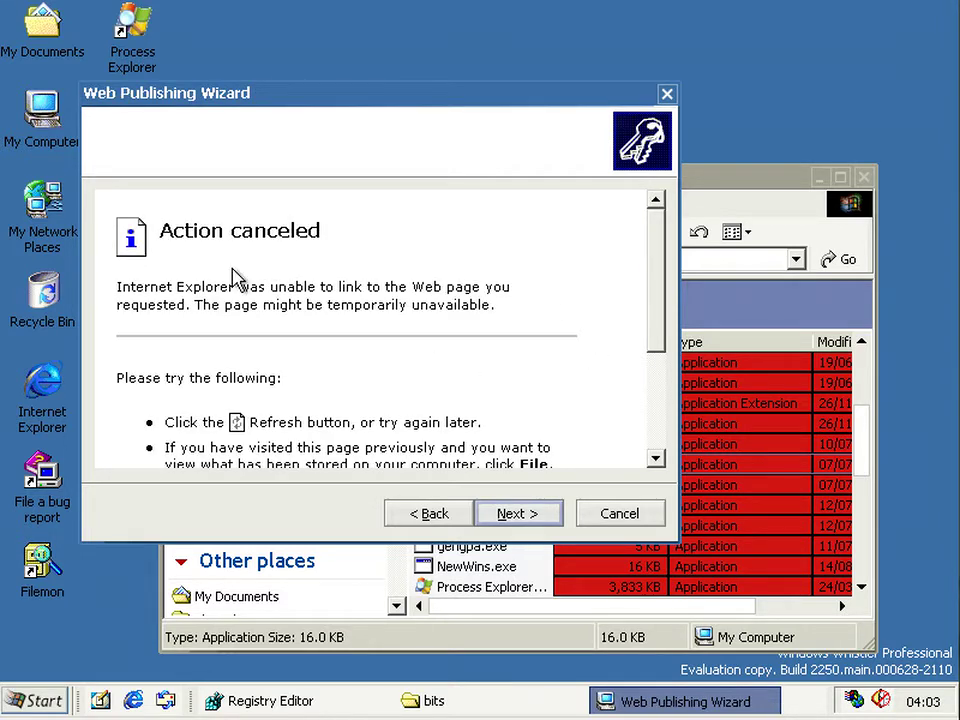
left_click(660, 386)
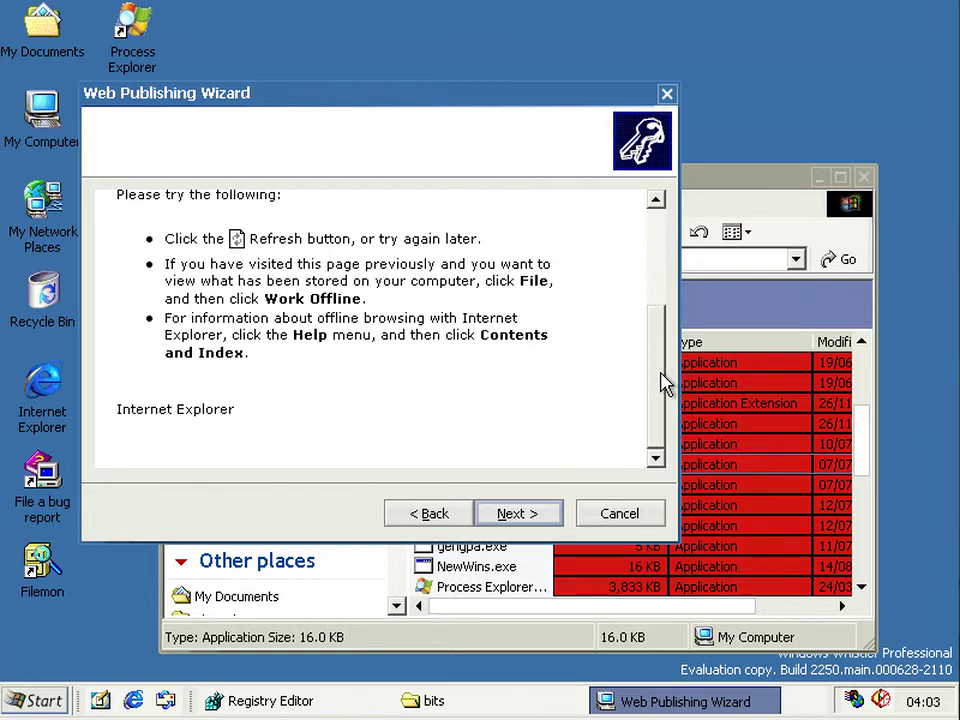
left_click_drag(660, 391, 656, 268)
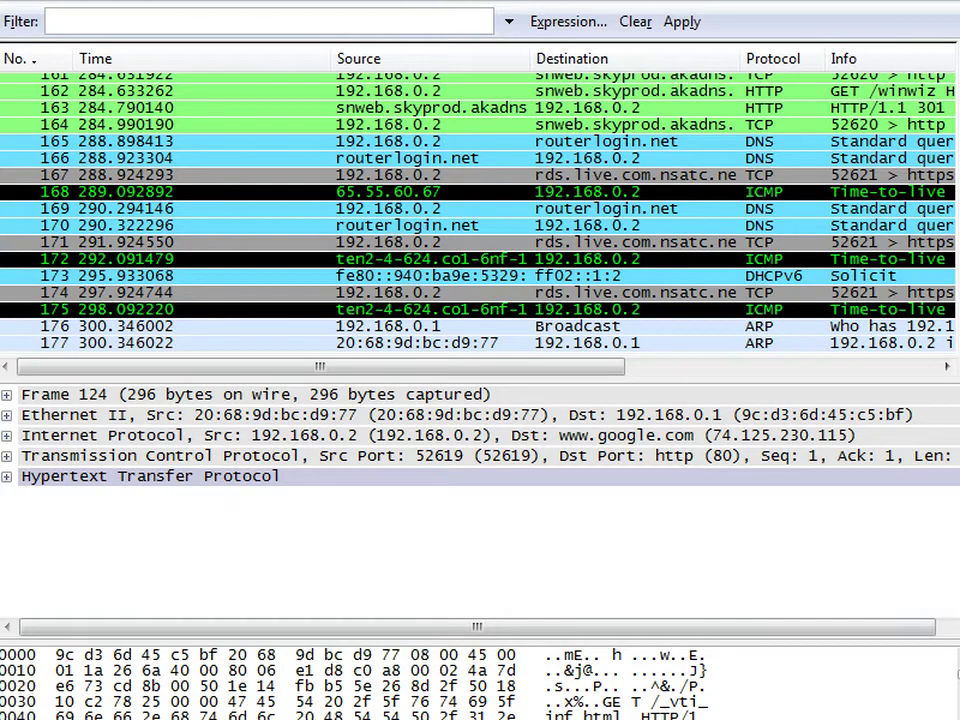
Step: Follow TCP stream 11 from packet 159 and move its window left
scroll(478, 210, "up", 20)
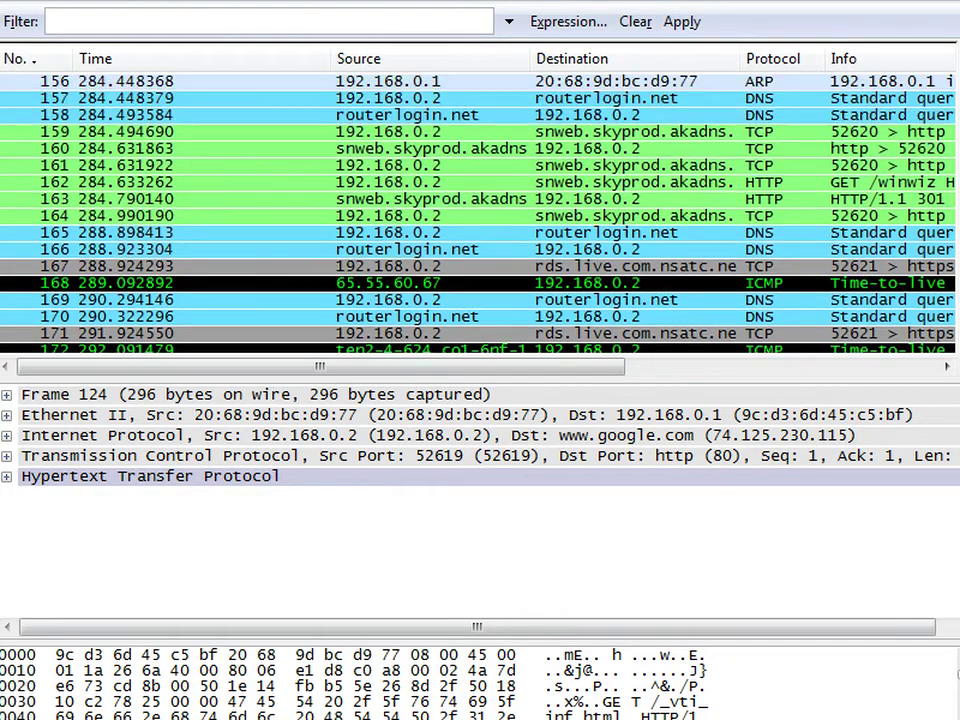
scroll(478, 210, "down", 20)
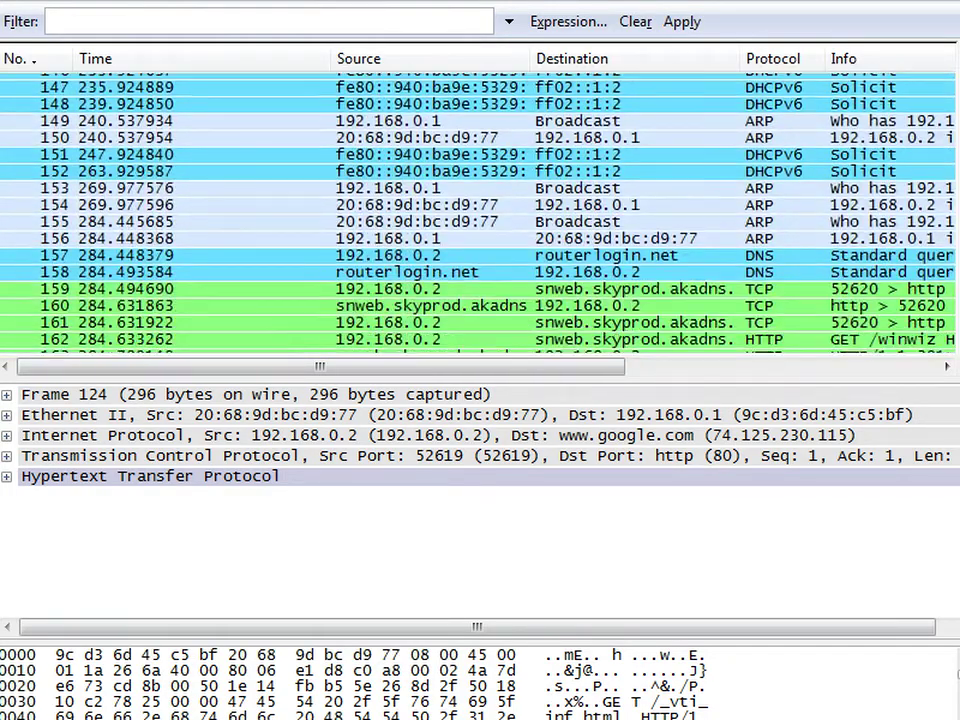
scroll(478, 210, "up", 1)
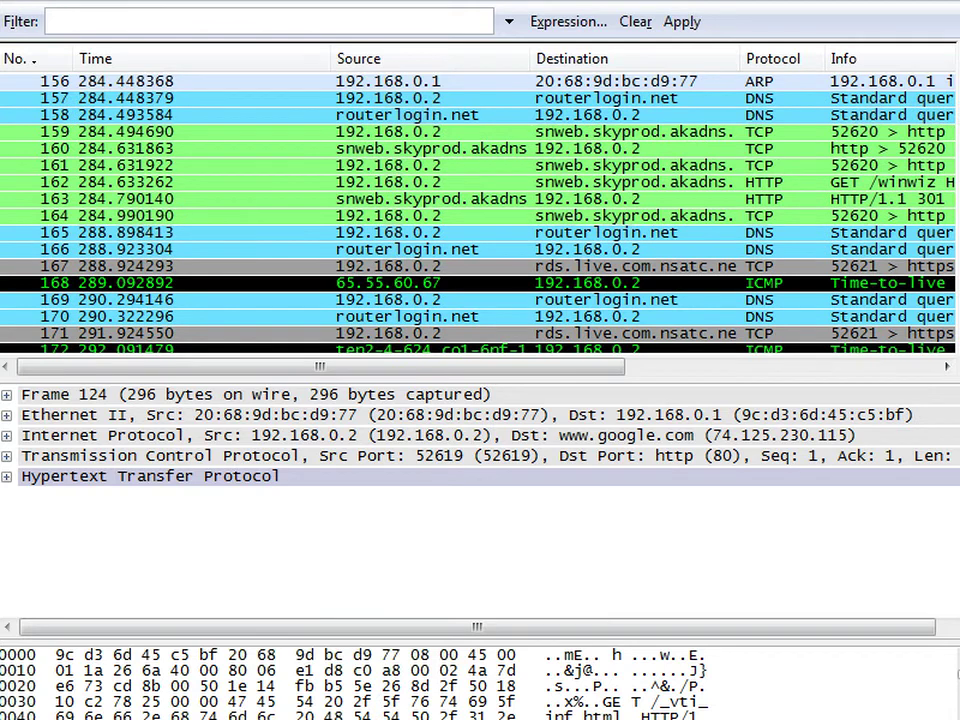
right_click(626, 131)
left_click(700, 313)
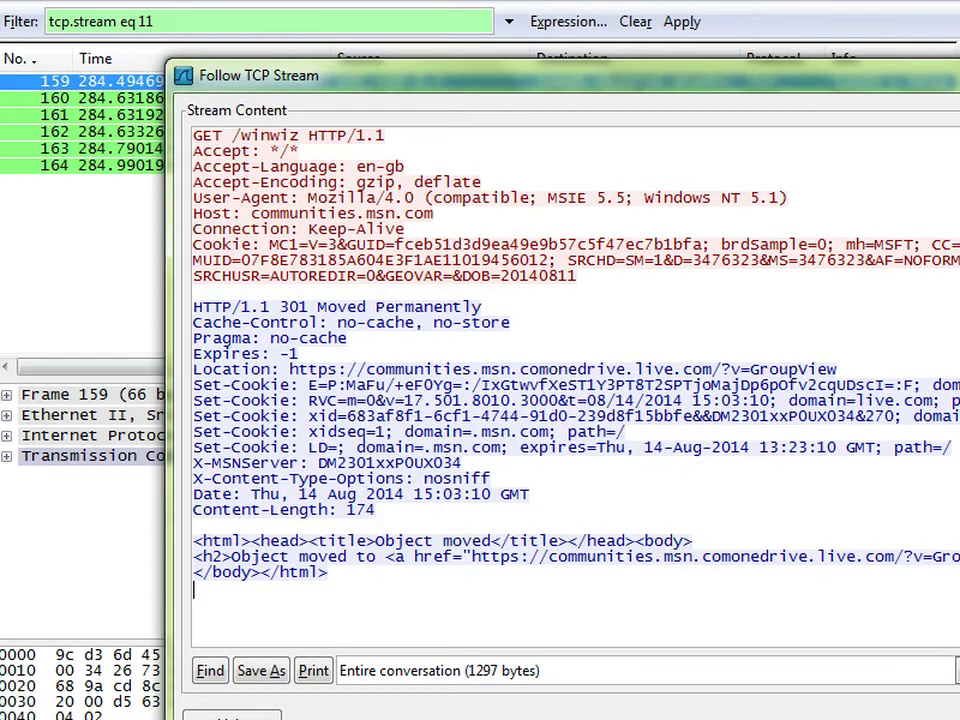
left_click_drag(400, 75, 245, 69)
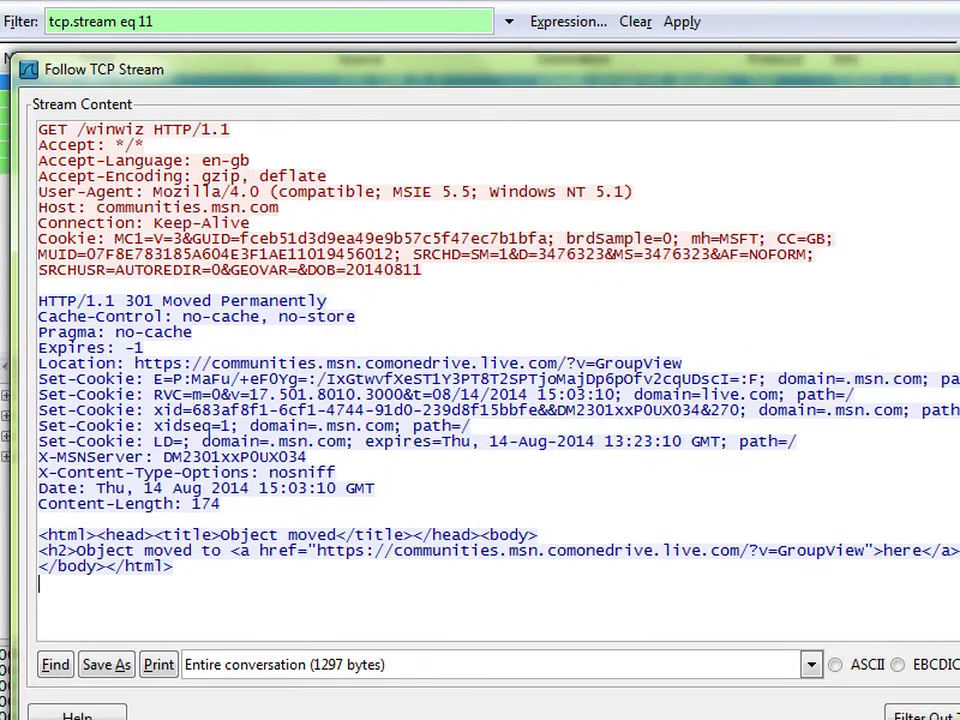
Step: Highlight the /winwiz request path and the 301 Moved Permanently status
left_click_drag(77, 129, 56, 129)
left_click(141, 129)
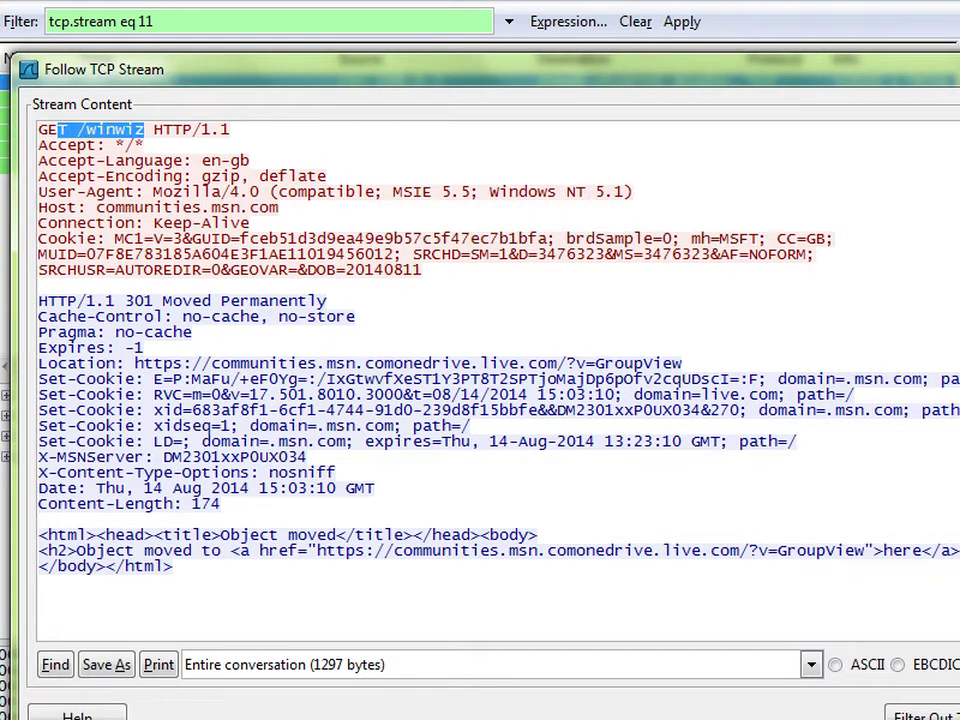
left_click_drag(162, 300, 328, 300)
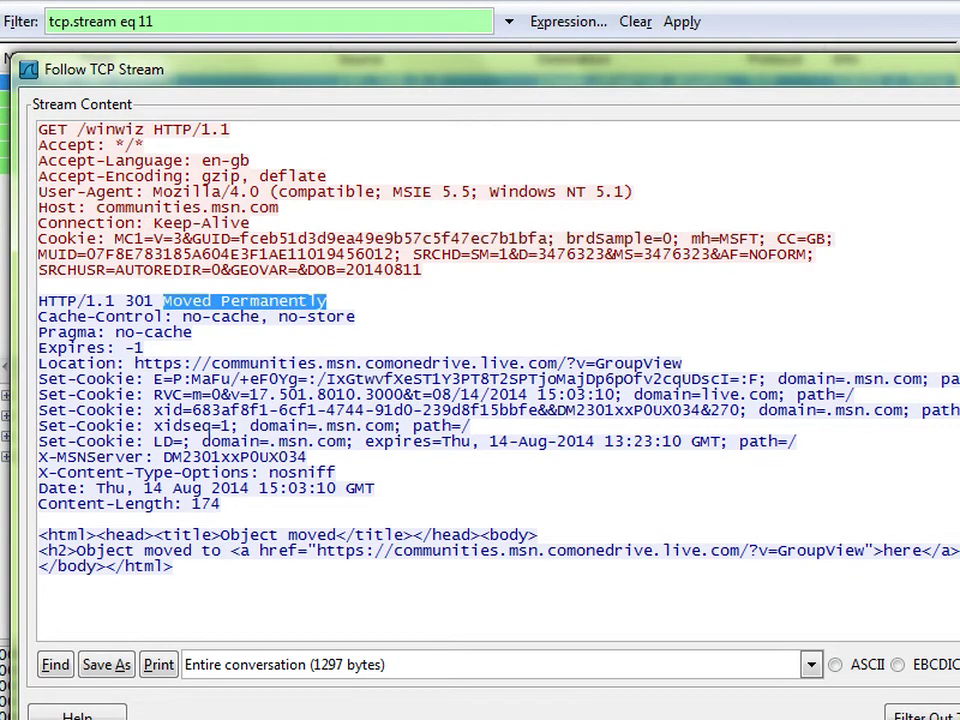
left_click(328, 300)
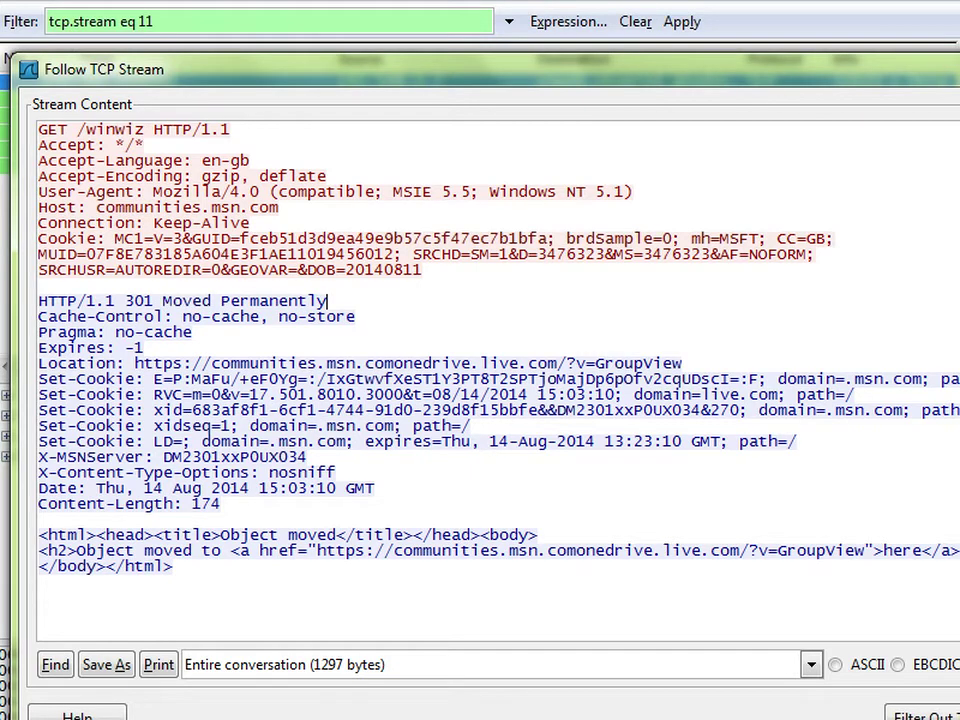
Step: Select communities.msn.com, onedrive.live.com and GroupView in the redirect URL, then close the stream
left_click_drag(135, 363, 393, 363)
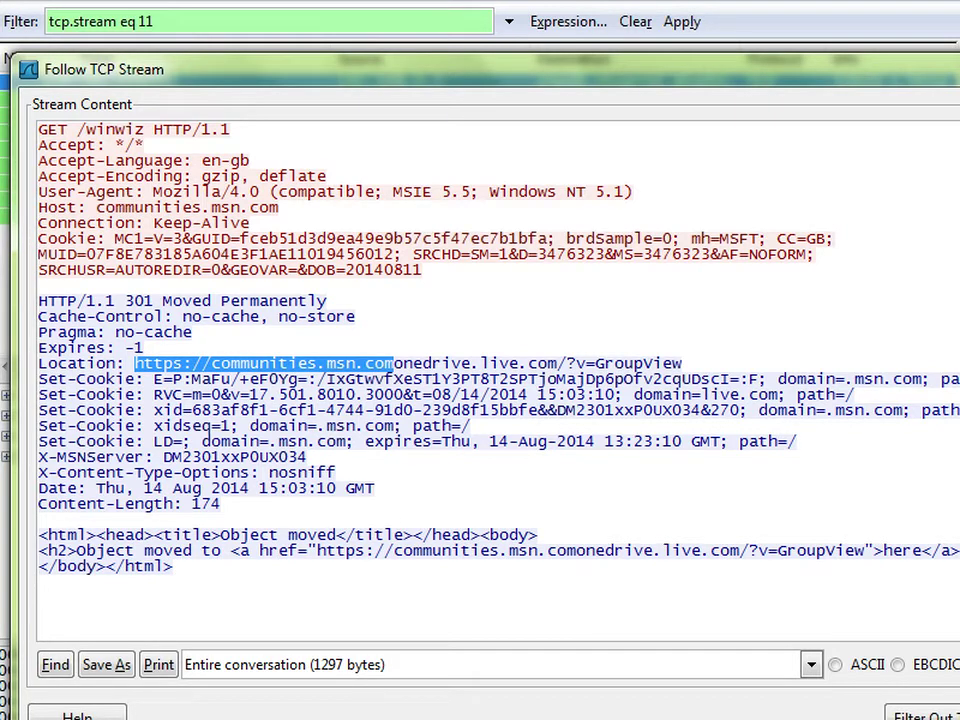
left_click(393, 363)
left_click_drag(393, 363, 527, 363)
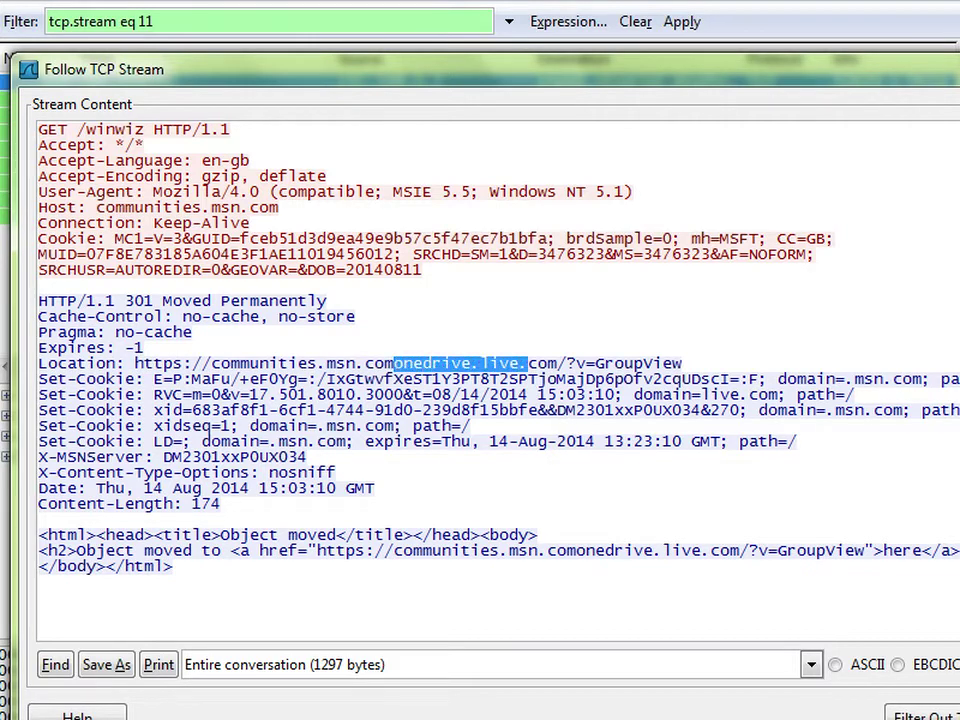
left_click(683, 363)
left_click_drag(683, 363, 596, 363)
left_click(683, 363)
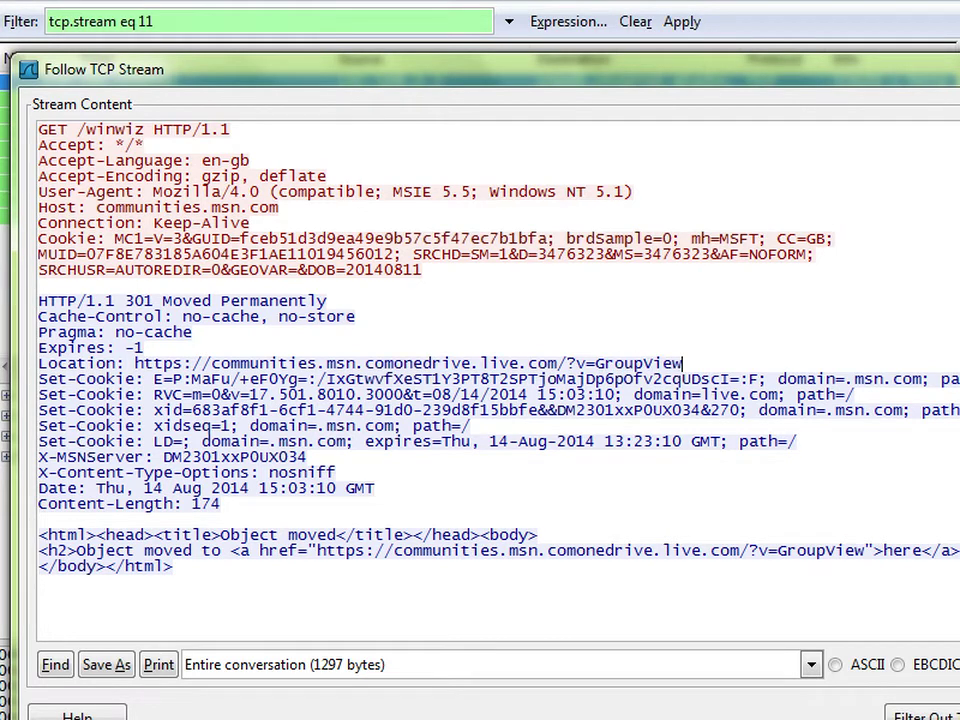
left_click_drag(393, 363, 683, 363)
left_click(375, 488)
key("Escape")
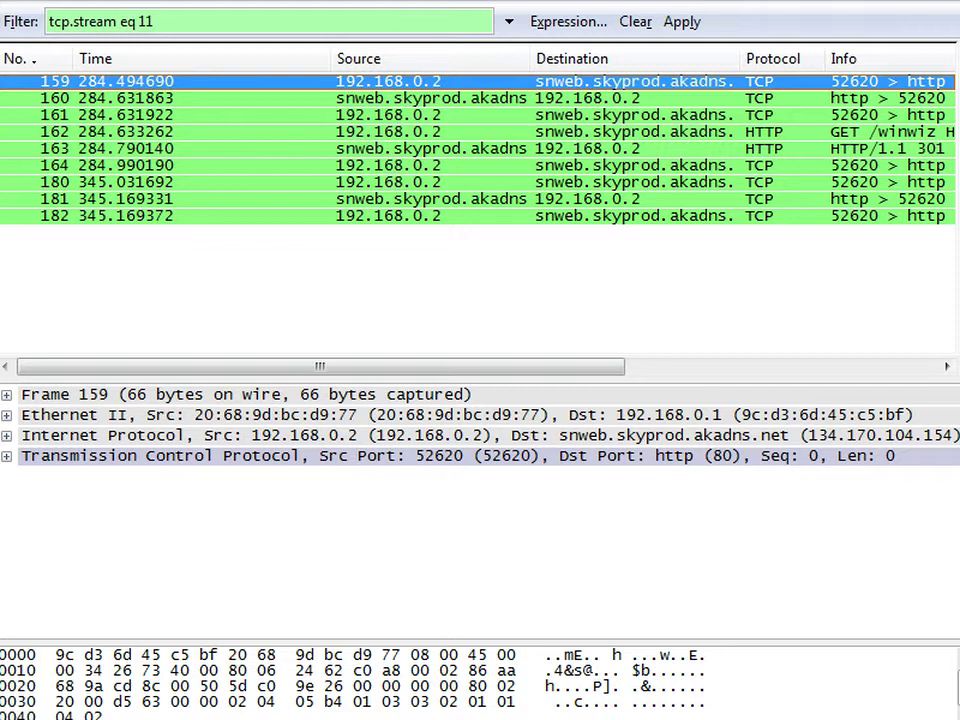
Step: Cancel the Web Publishing Wizard in the Whistler VM and bring the C:\bits window forward
left_click(670, 705)
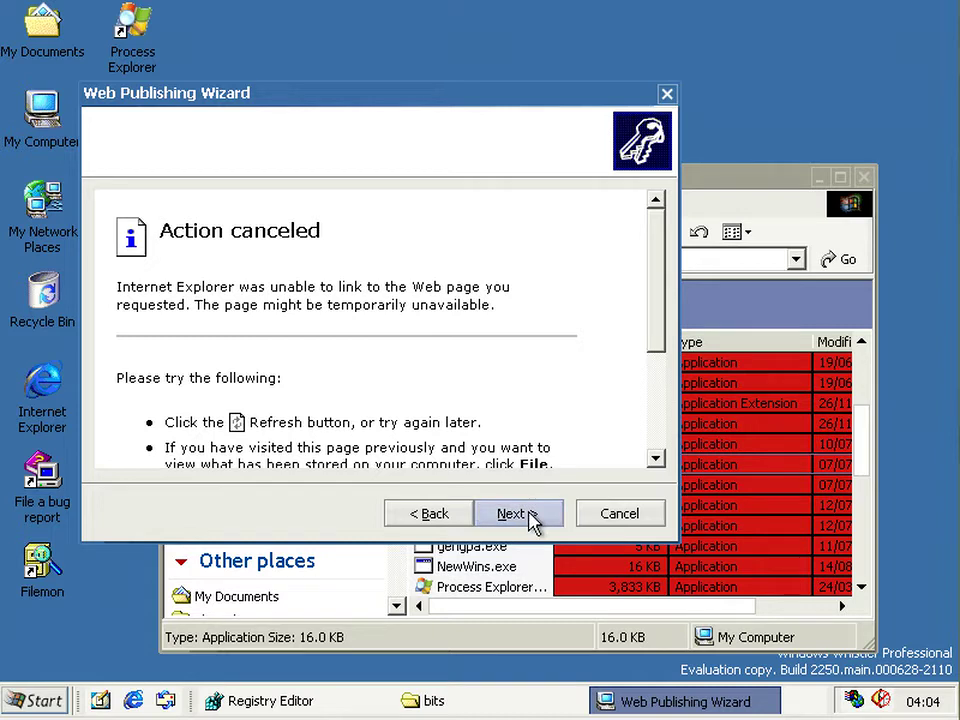
left_click(637, 514)
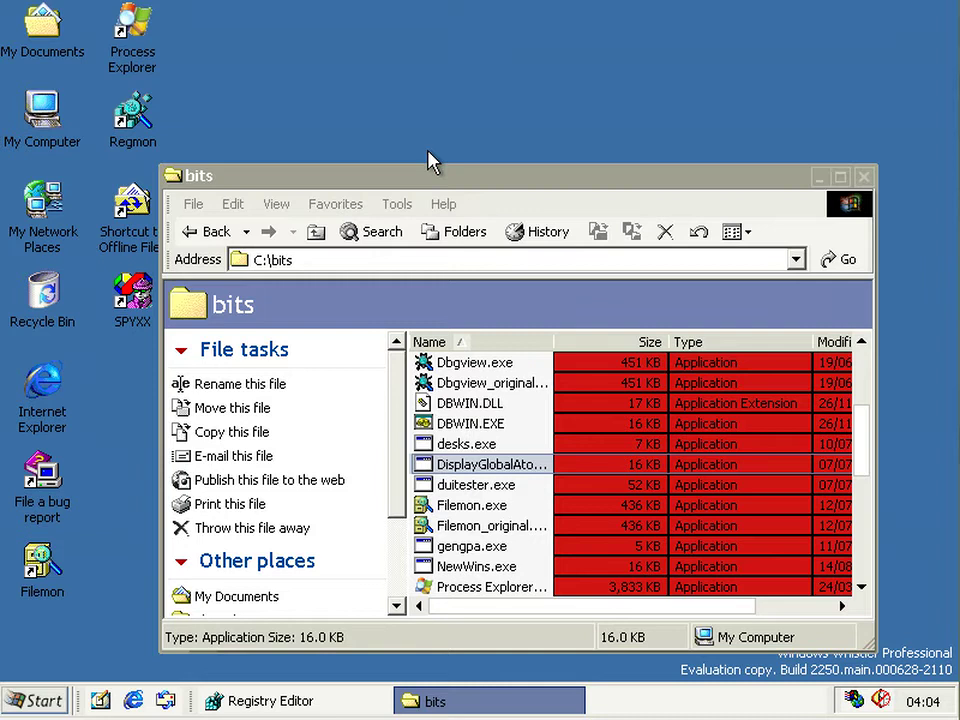
left_click(430, 176)
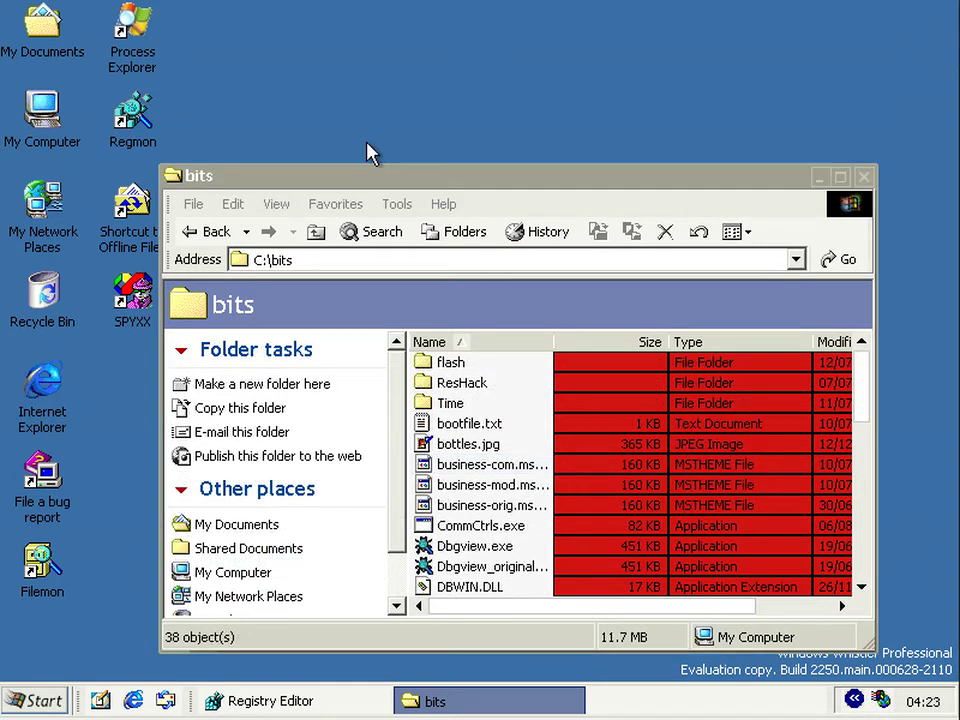
left_click(394, 454)
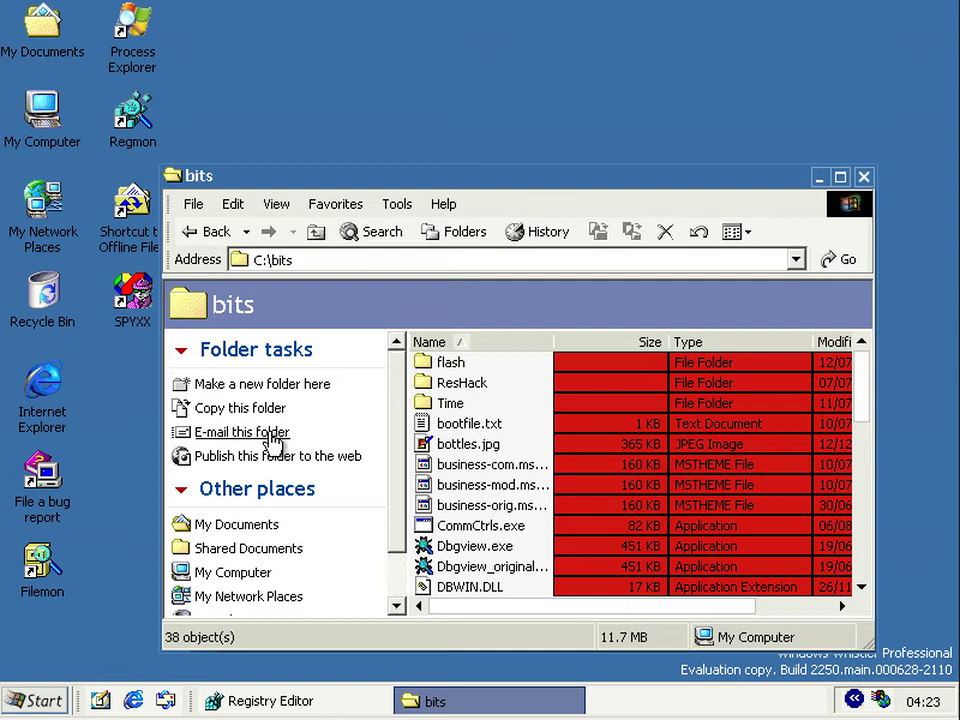
Step: Start an e-mail of the bits folder, check its bits.lnk attachment, then close it unsent
left_click(245, 440)
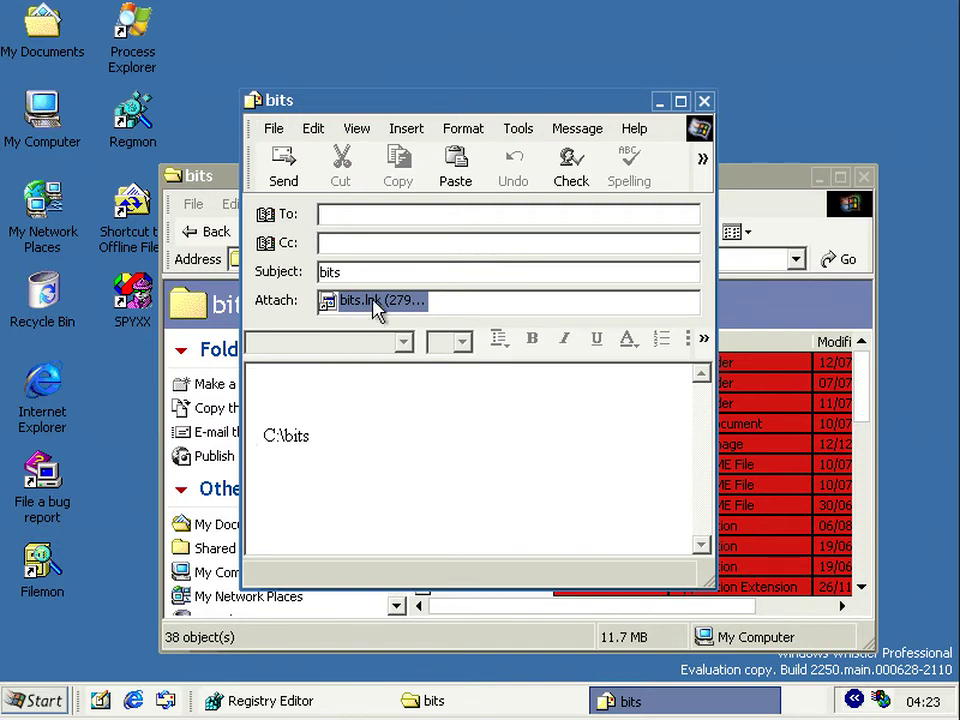
left_click(400, 303)
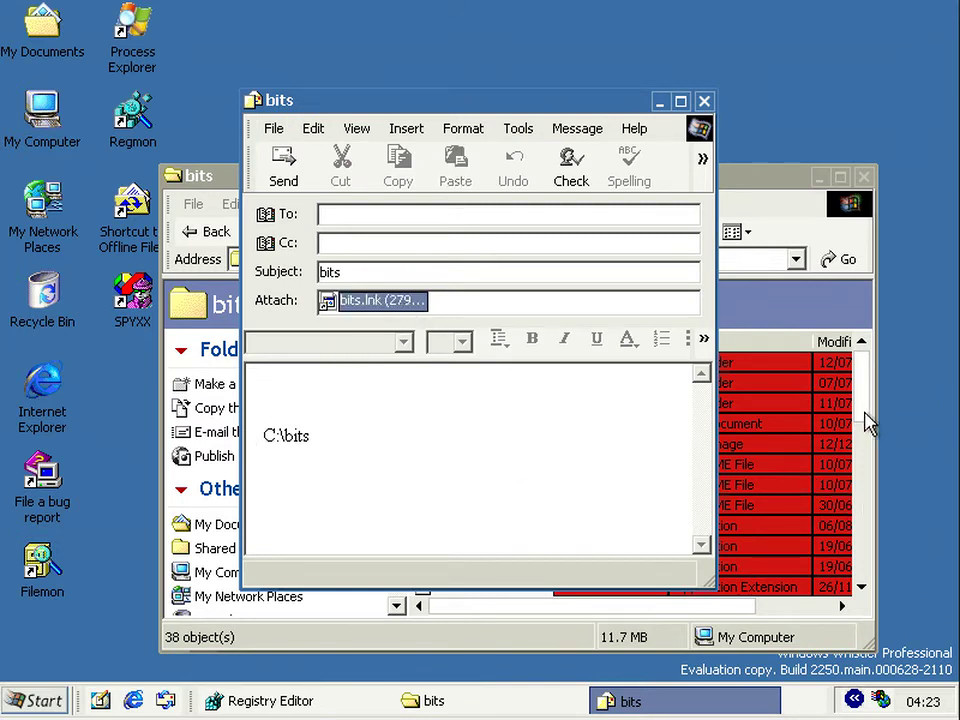
left_click(867, 422)
mouse_move(867, 422)
left_mouse_down()
mouse_move(870, 581)
mouse_move(870, 398)
left_mouse_up()
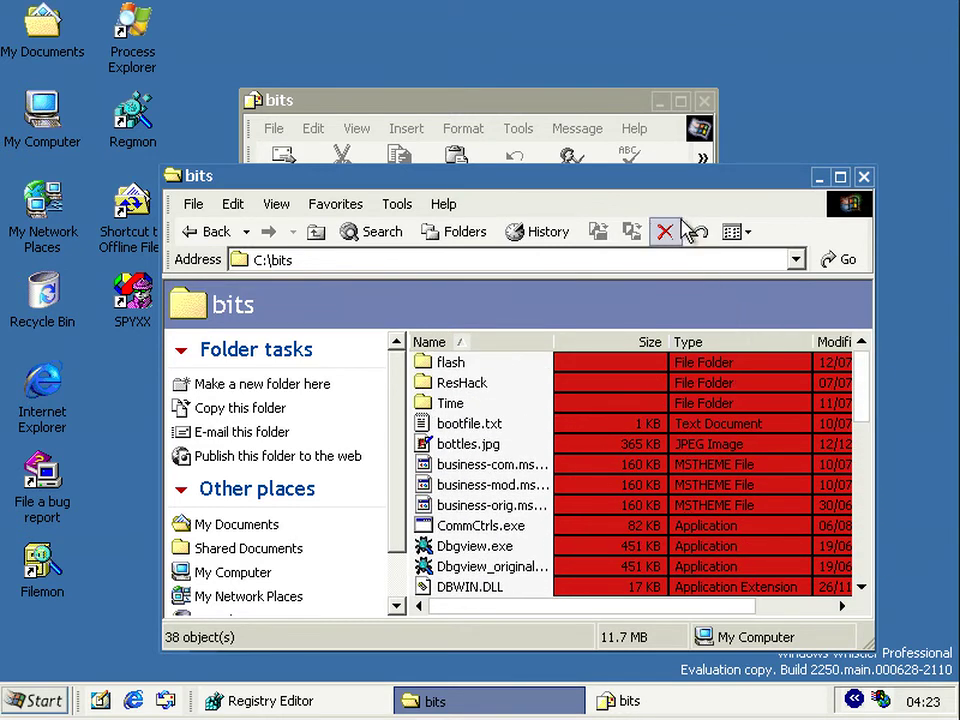
left_click(606, 101)
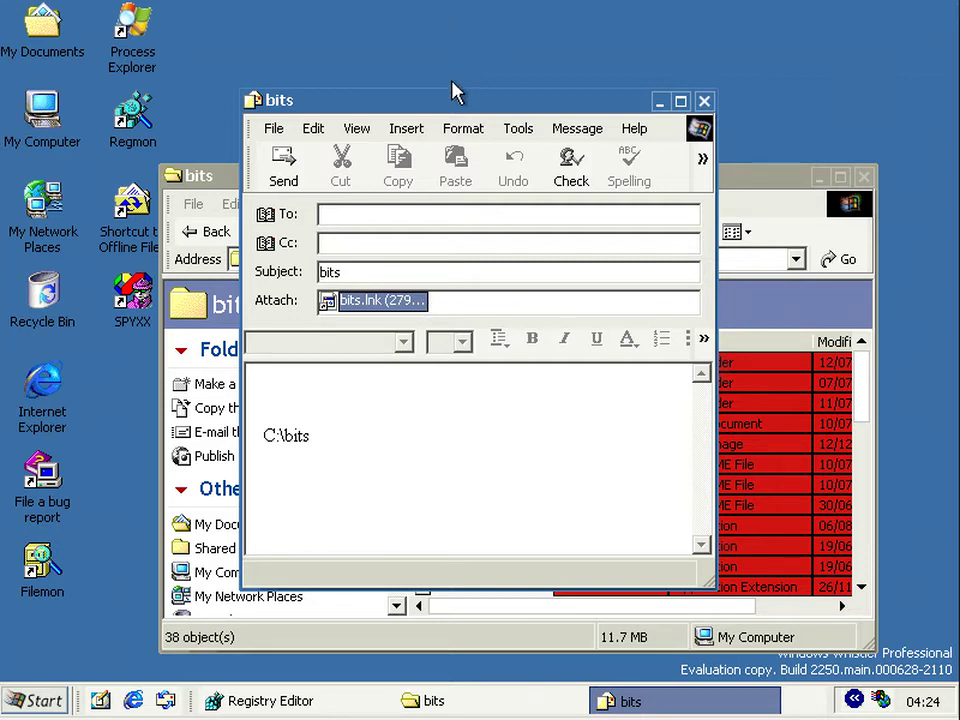
left_click(705, 104)
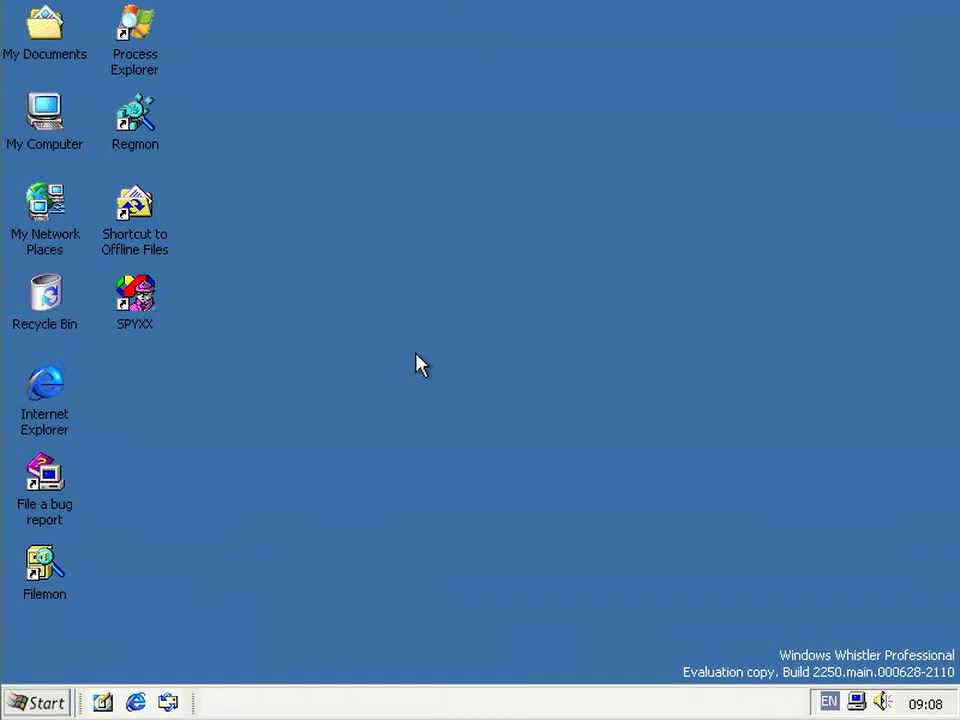
Step: Run the \\laptop share path recalled from the Run history
left_click(56, 699)
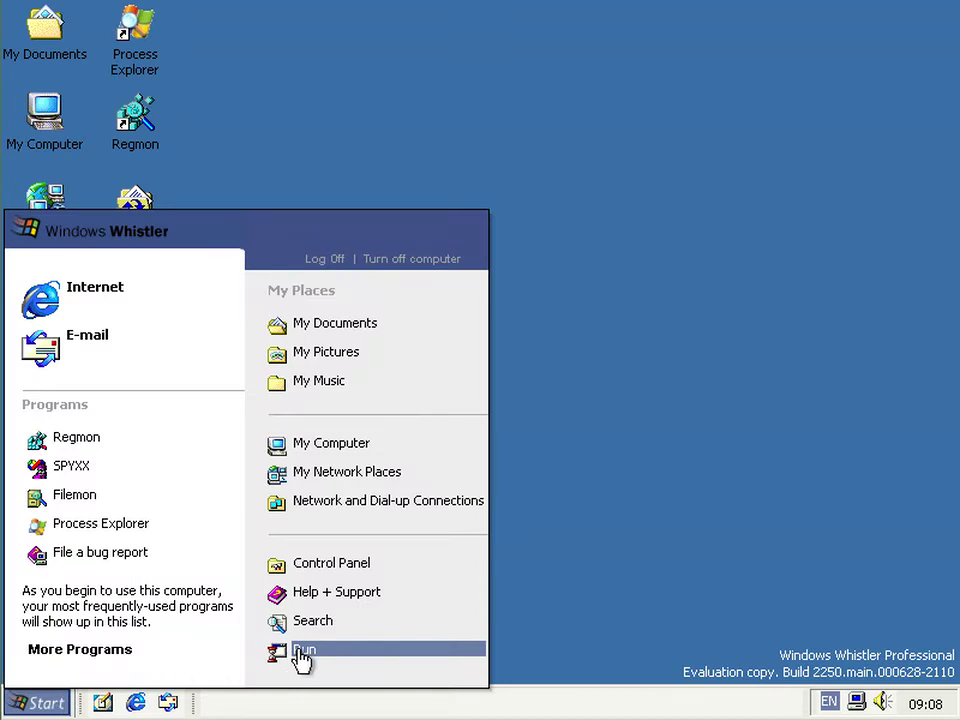
left_click(300, 652)
key("Down")
key("Down")
key("Down")
key("Return")
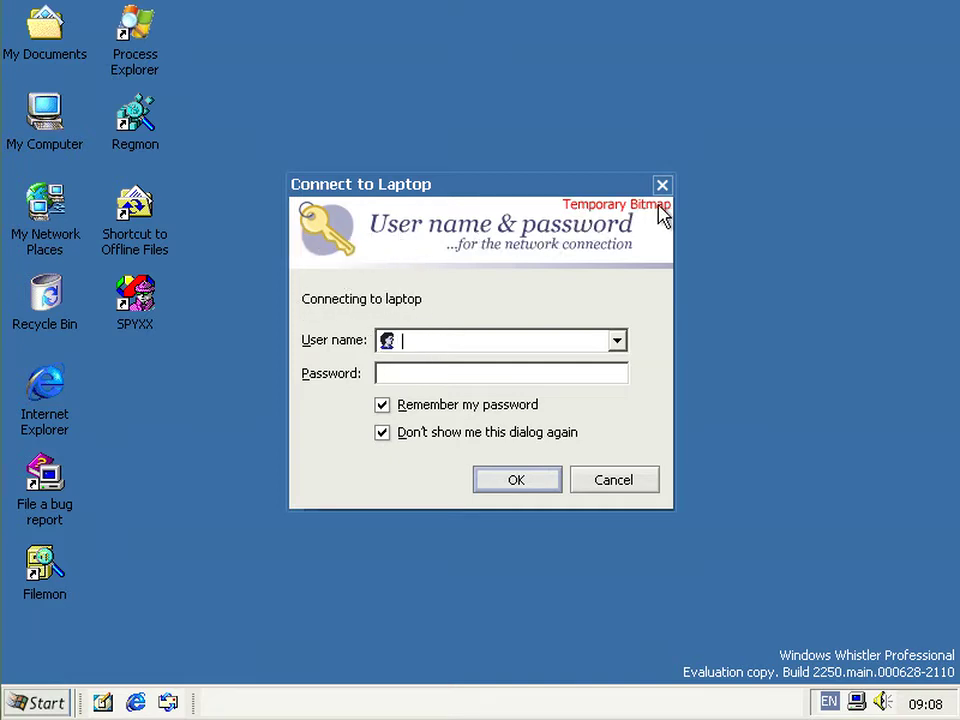
Step: Launch keymgr.exe and arrange Windows Keyring beside the Connect to Laptop login
left_click(62, 703)
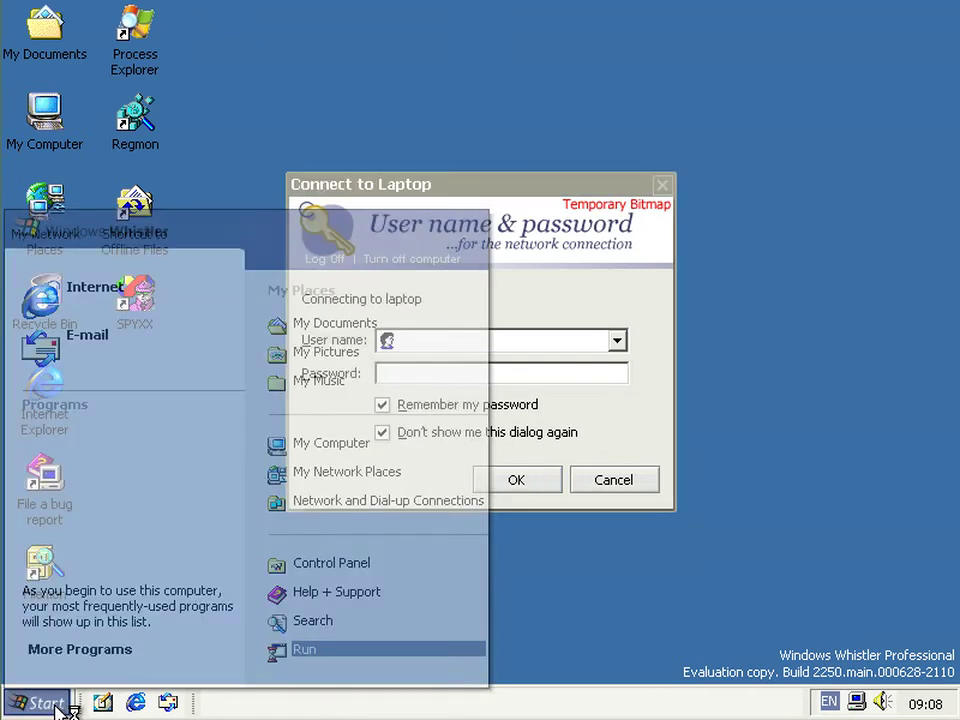
left_click(354, 652)
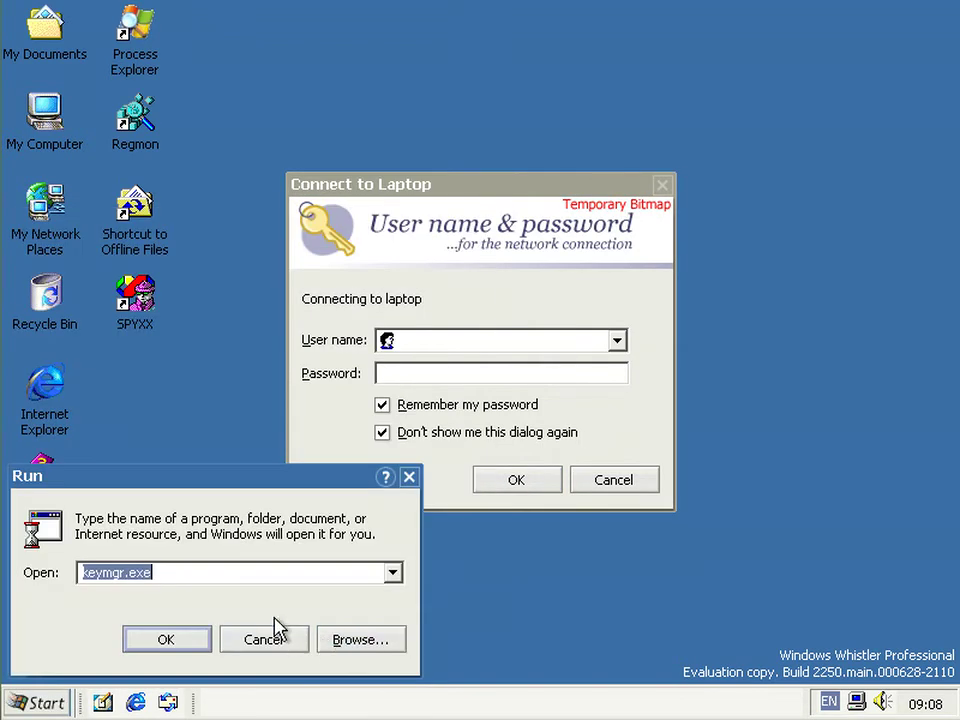
left_click(188, 639)
left_click_drag(295, 152, 529, 133)
left_click_drag(422, 188, 225, 262)
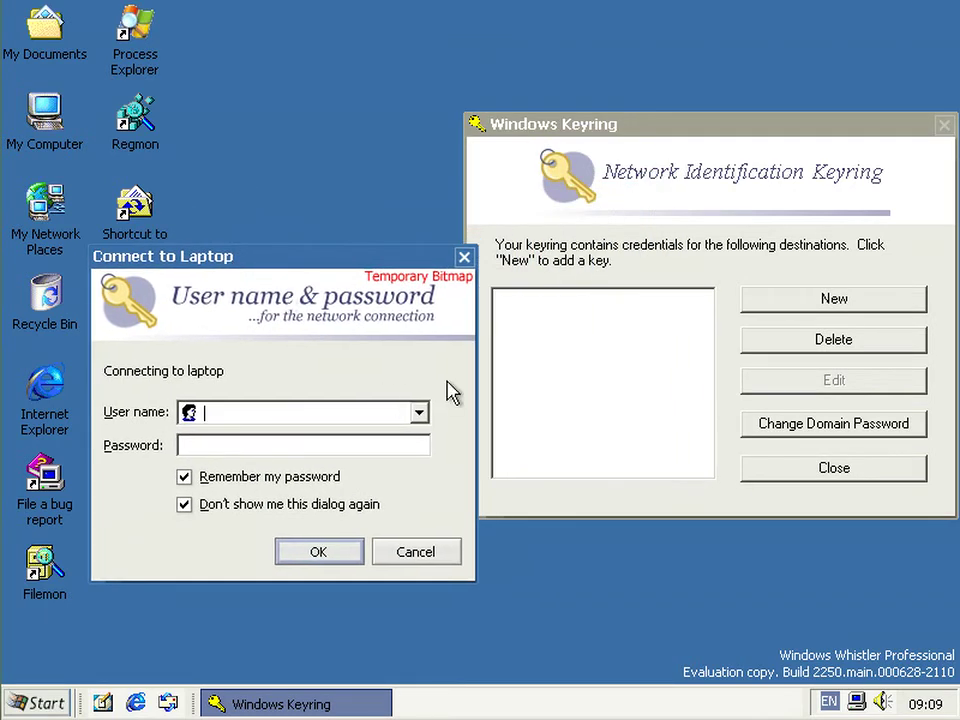
left_click(545, 368)
left_click(422, 349)
left_click(624, 390)
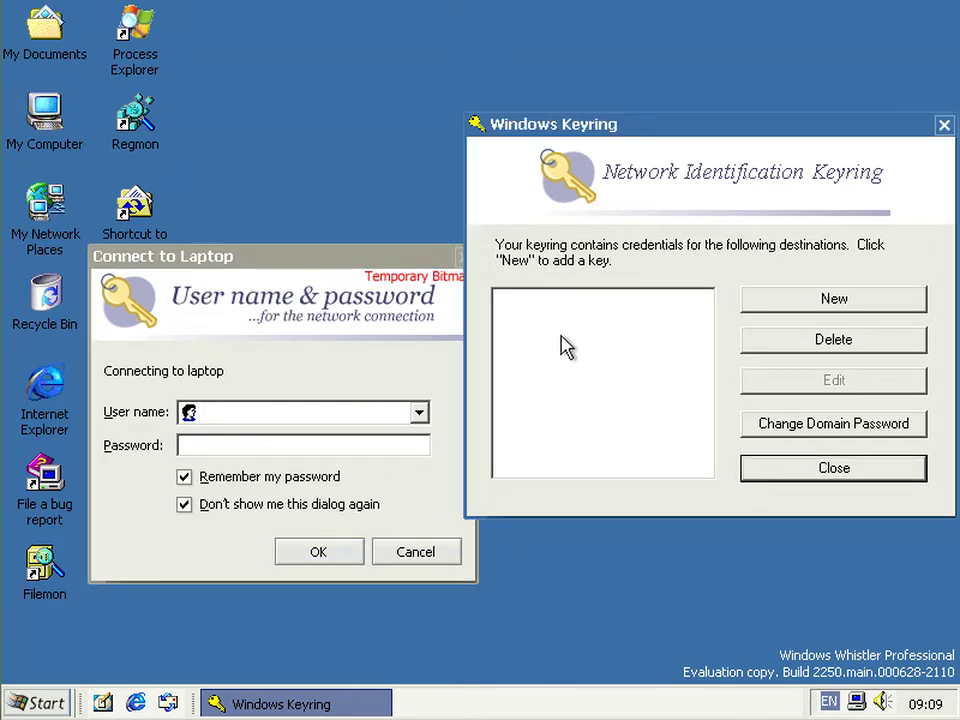
Step: Enter the laptop user name, untick Remember my password, and confirm the login
left_click(253, 416)
type("Test")
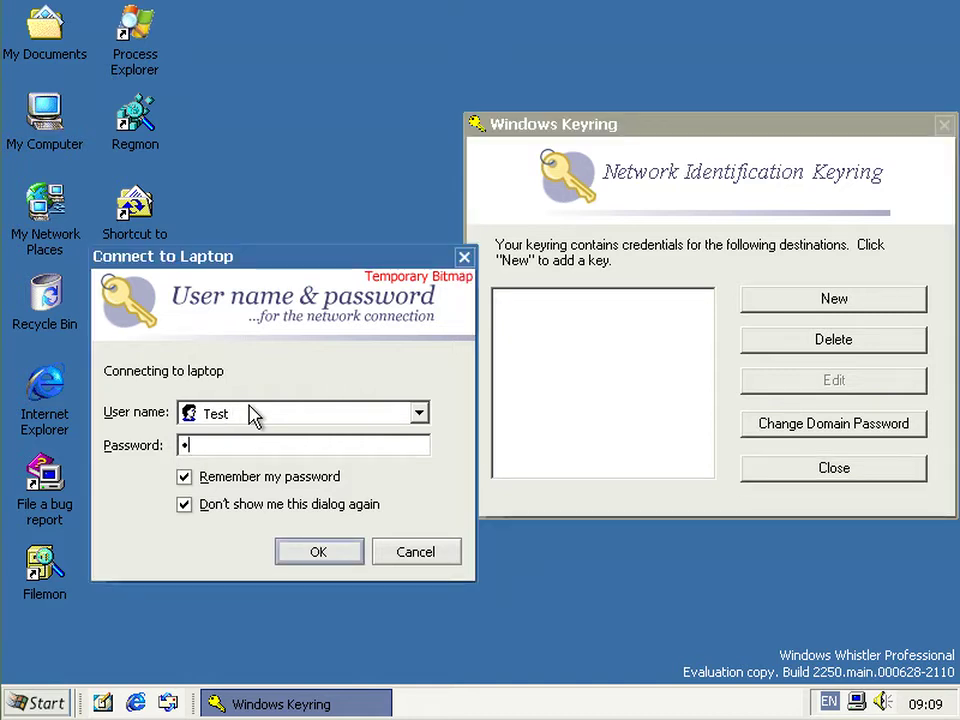
left_click(253, 478)
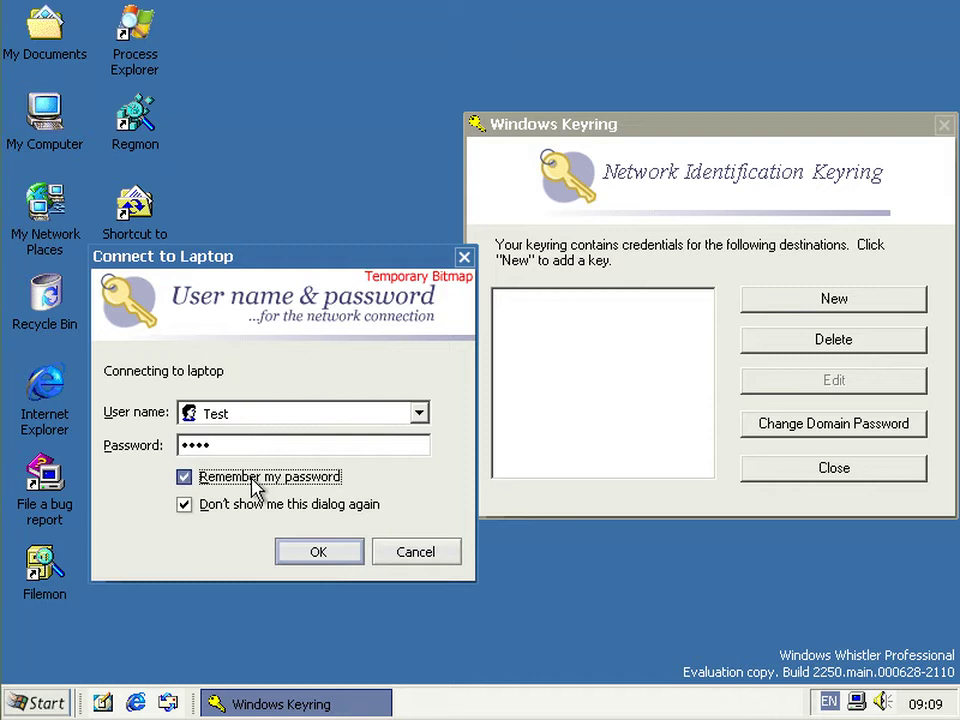
left_click(302, 549)
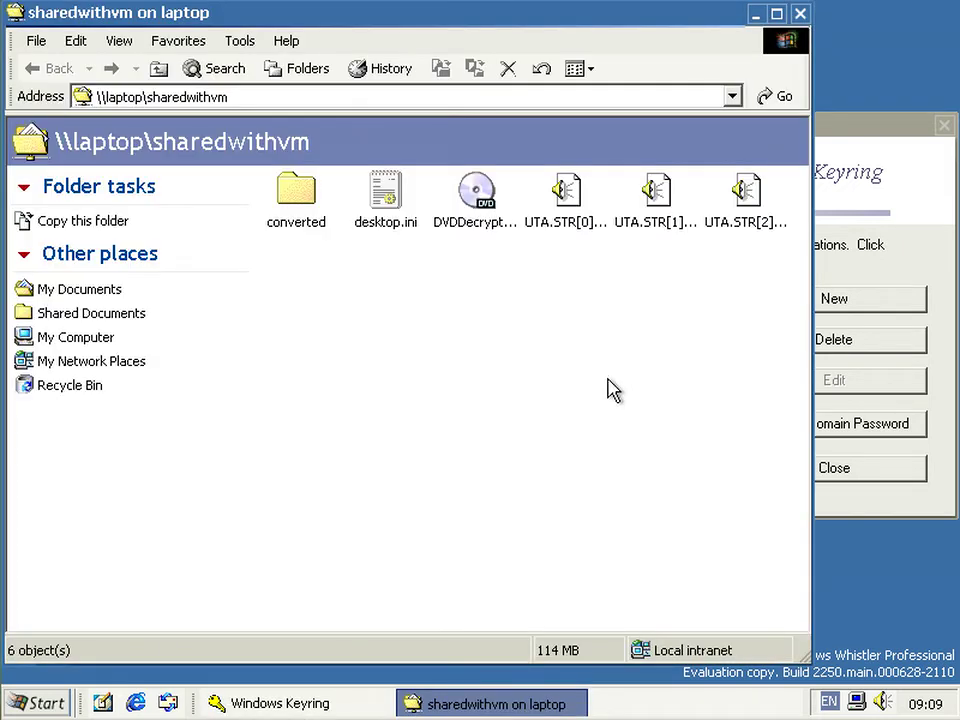
Step: Close the share and Keyring windows, rerun keymgr.exe, and edit the saved Laptop key
left_click(800, 14)
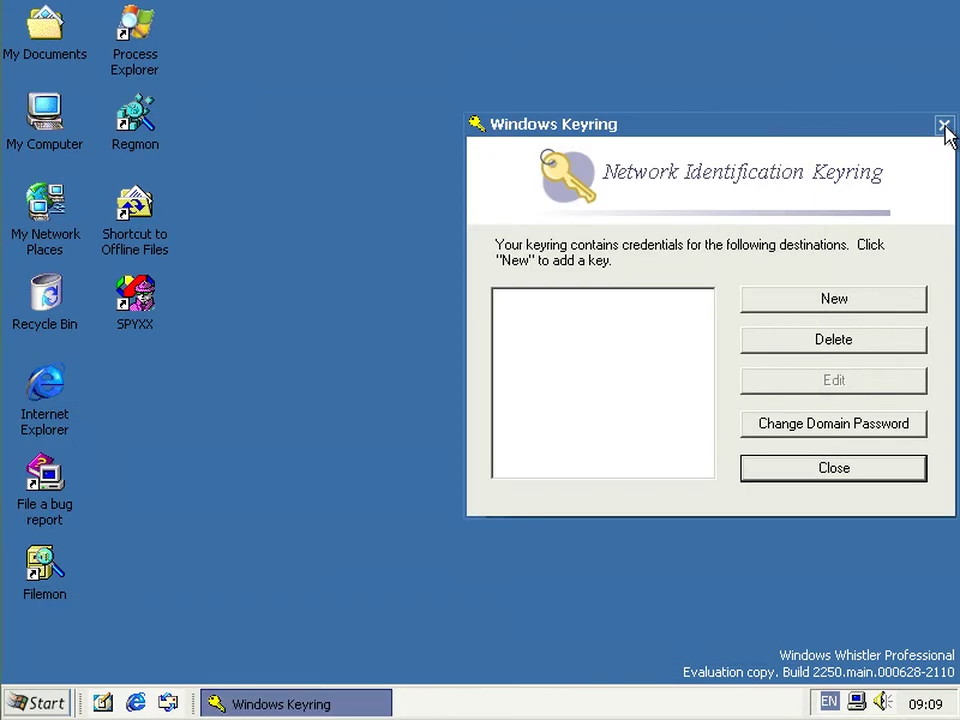
left_click(944, 124)
left_click(62, 700)
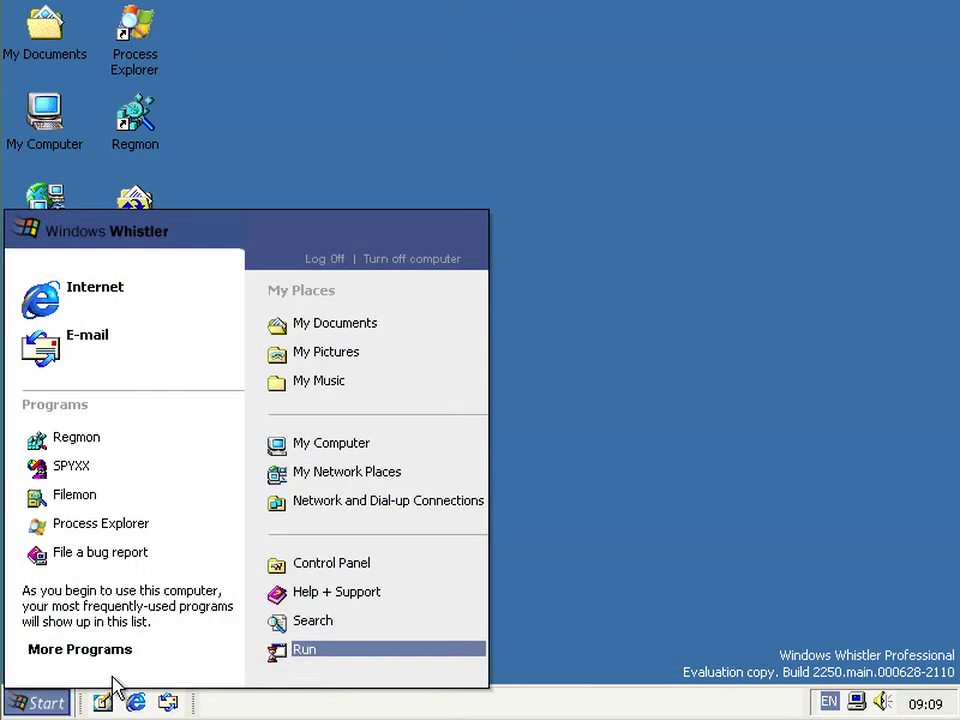
left_click(358, 672)
key("Down")
key("Down")
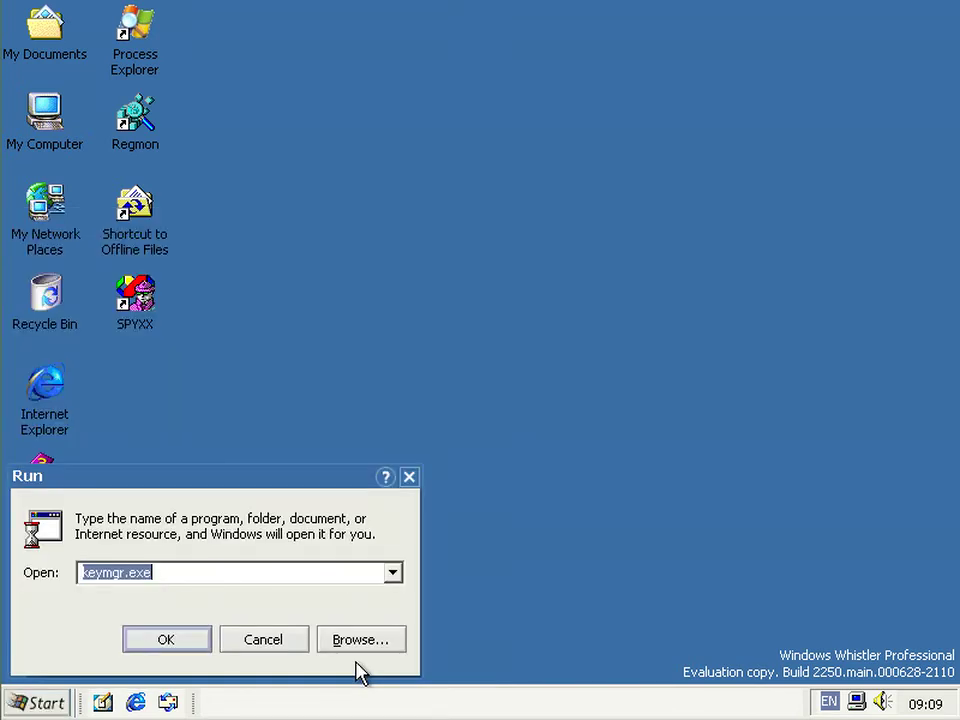
key("Return")
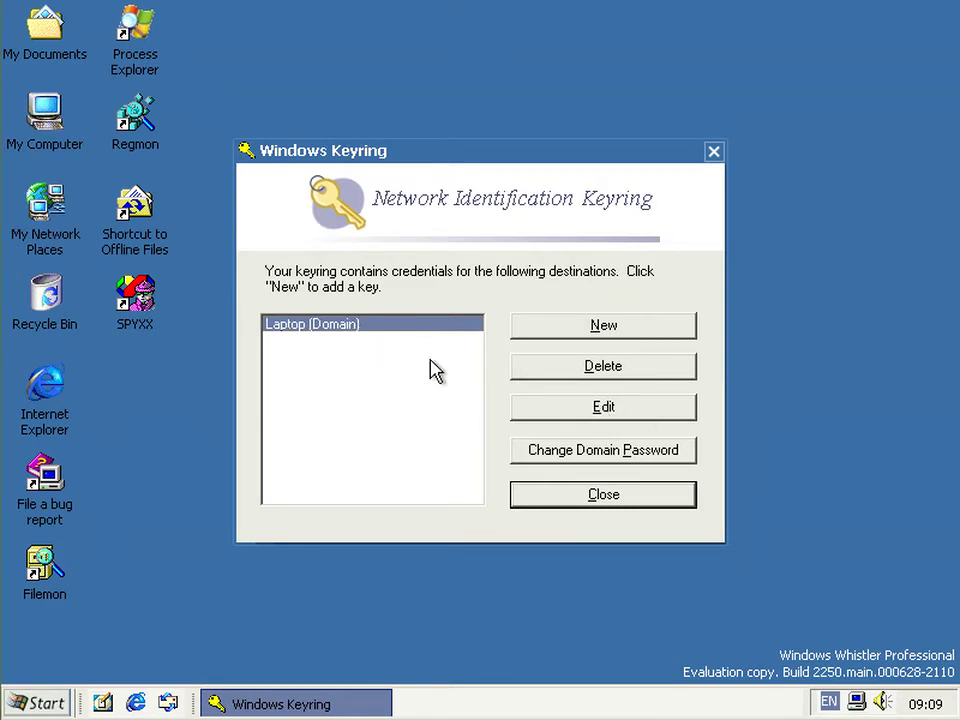
left_click(557, 417)
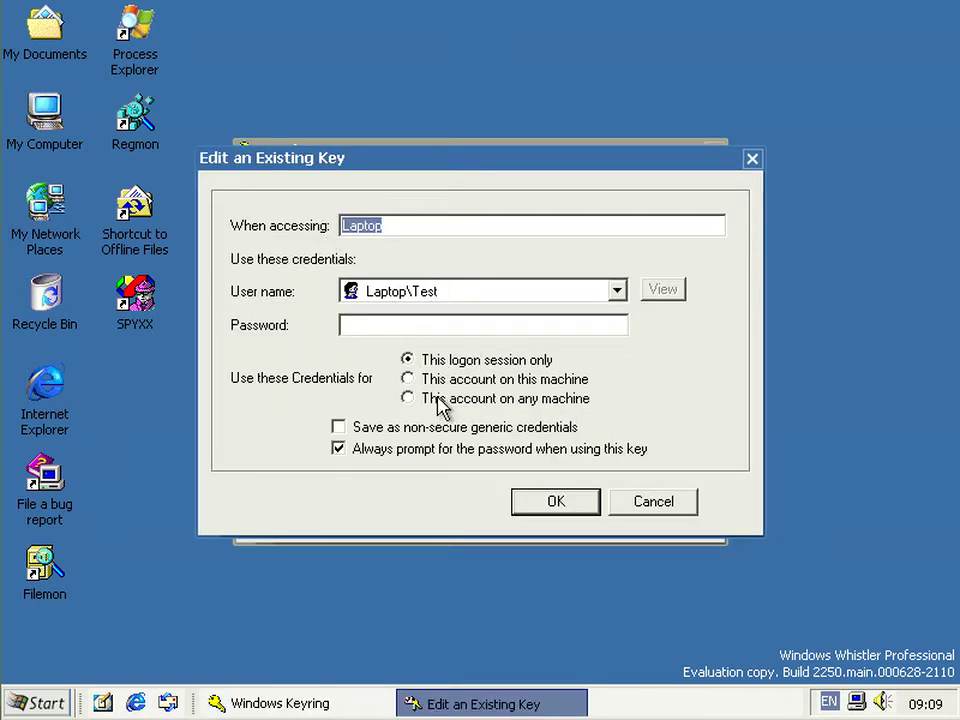
Step: Try the 'this machine' and 'any machine' scope options, then cancel and move Keyring aside
left_click(372, 325)
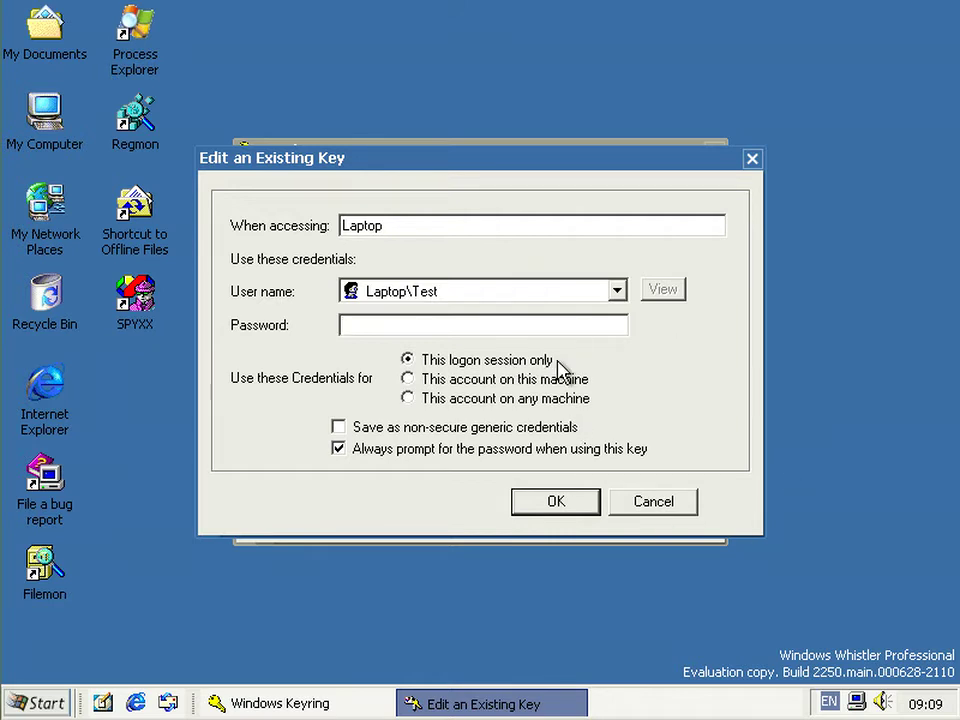
left_click(453, 384)
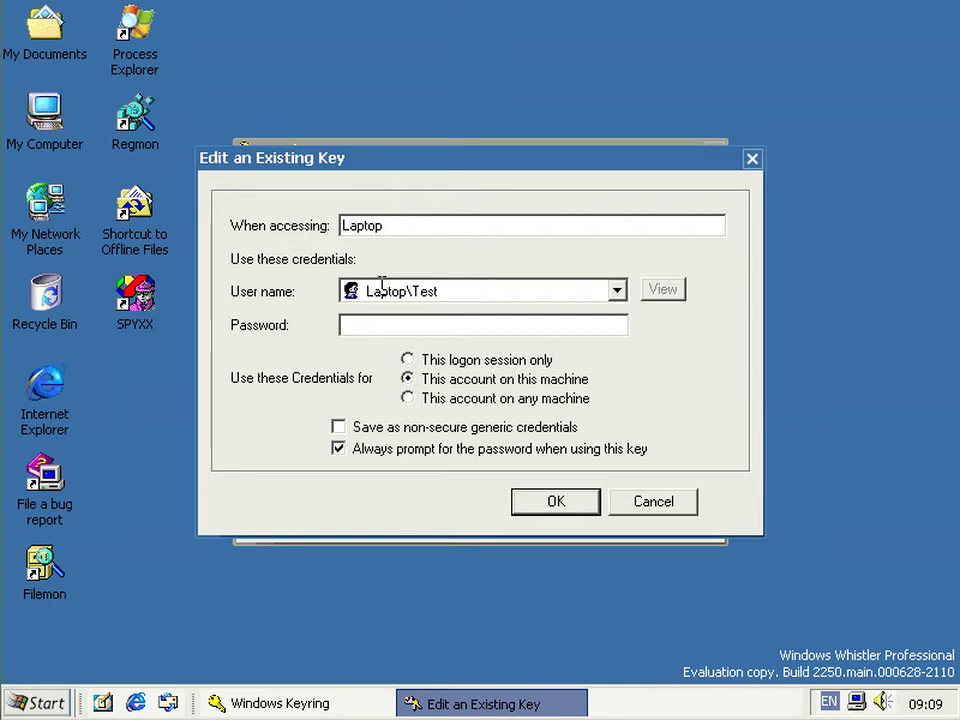
left_click(555, 399)
left_click(656, 510)
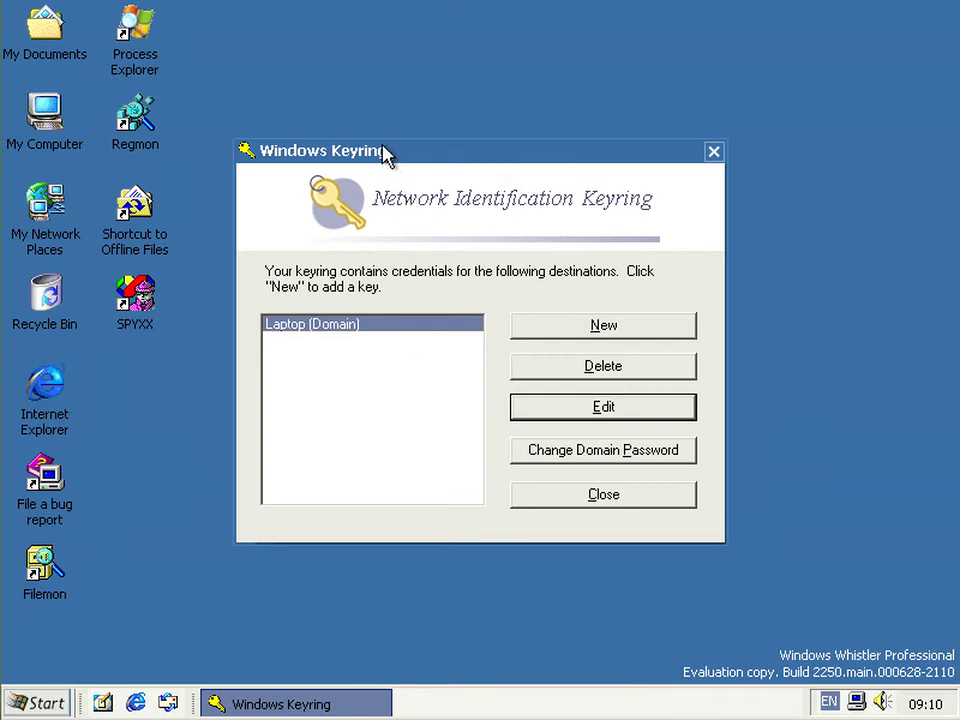
left_click_drag(388, 156, 515, 172)
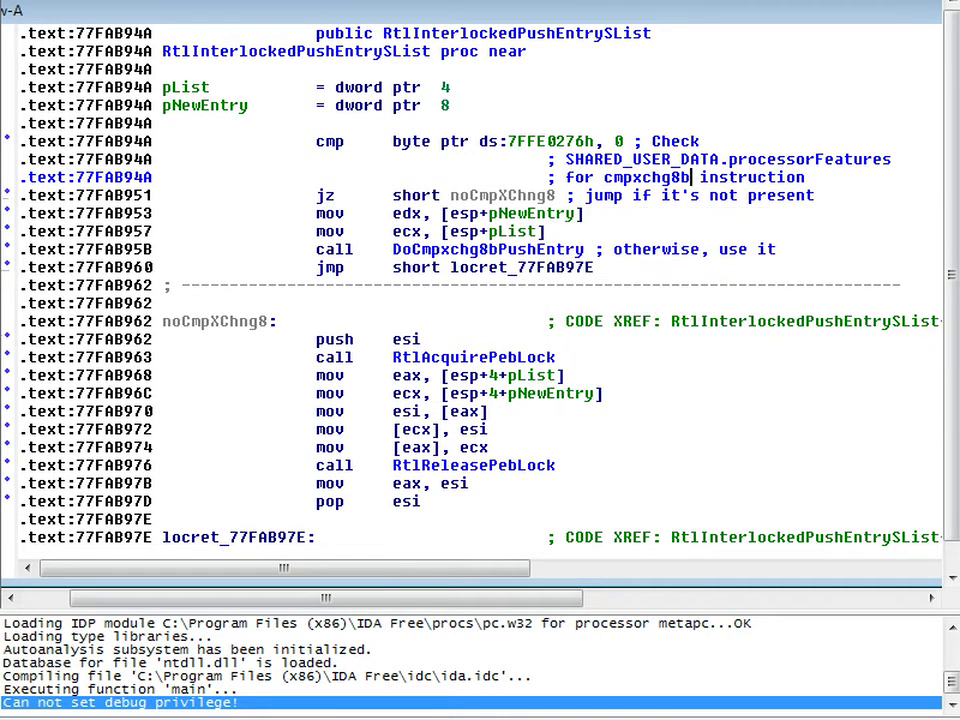
Step: Step through the RtlAcquirePebLock call and the 77FAB970–77FAB972 mov lines in IDA
left_click(395, 375)
left_click(390, 357)
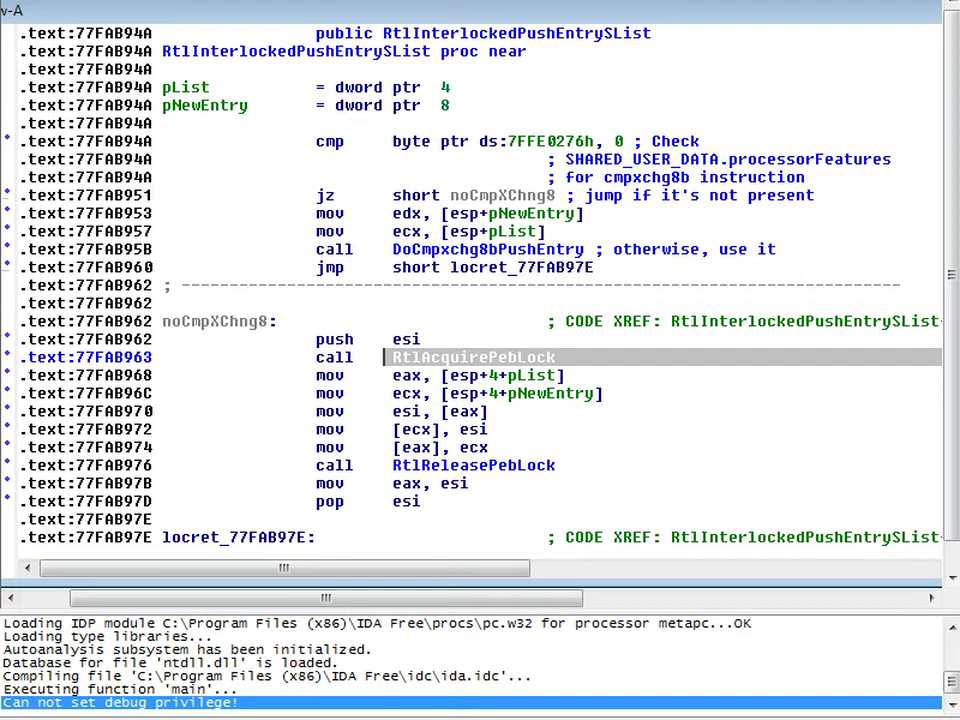
left_click(288, 357)
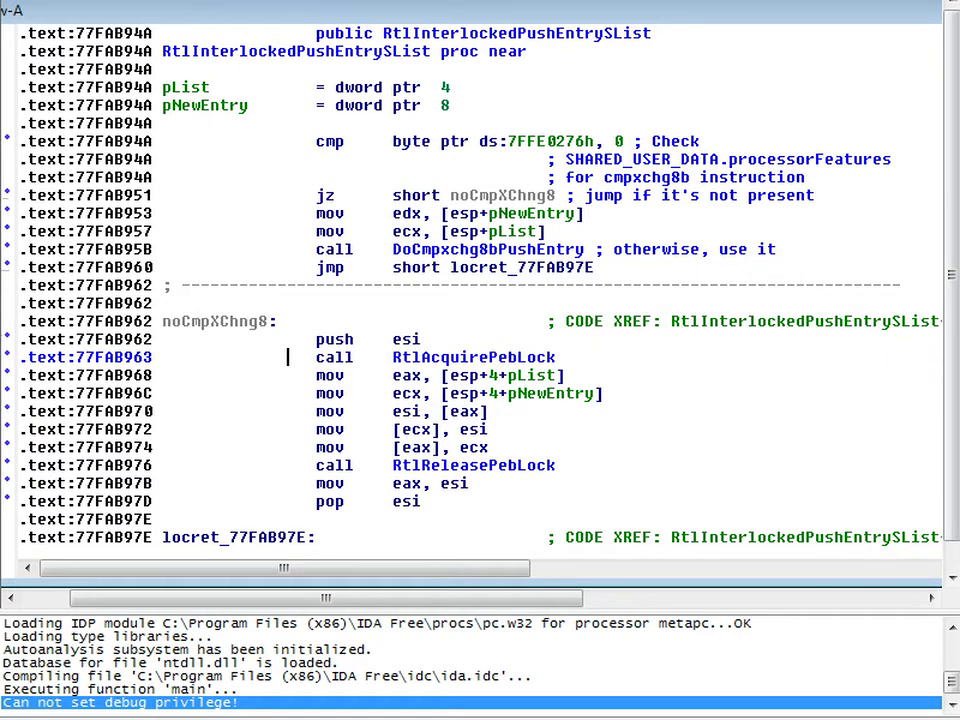
left_click(297, 411)
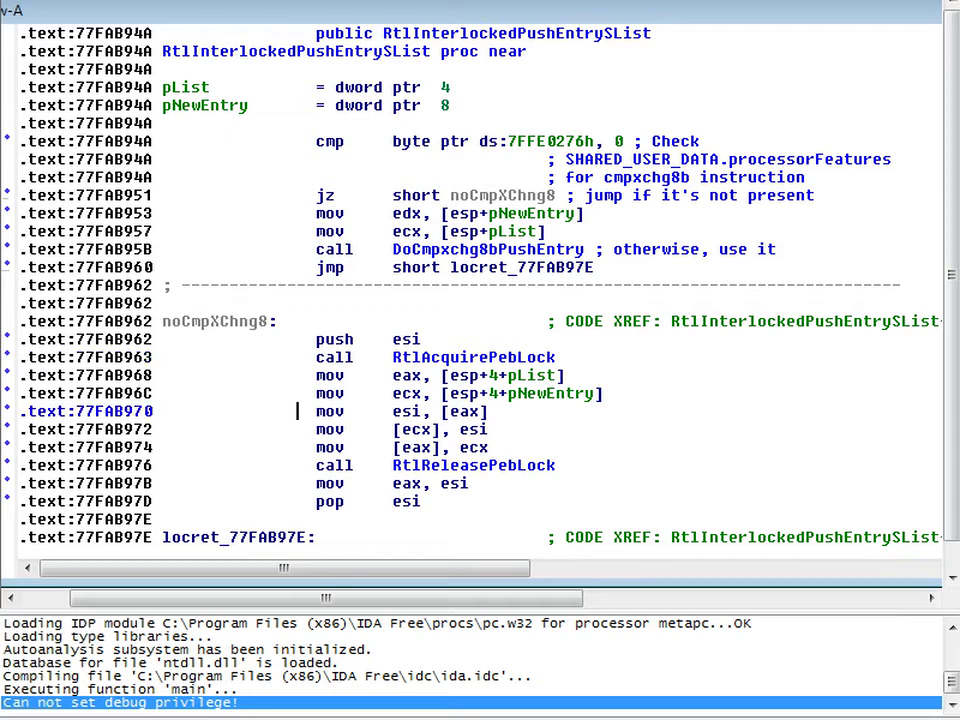
left_click(643, 429)
Step: In the other IDA window, jump to DoCmpxchg8bPushEntry and mark its lock cmpxchg8b instruction
left_click(718, 690)
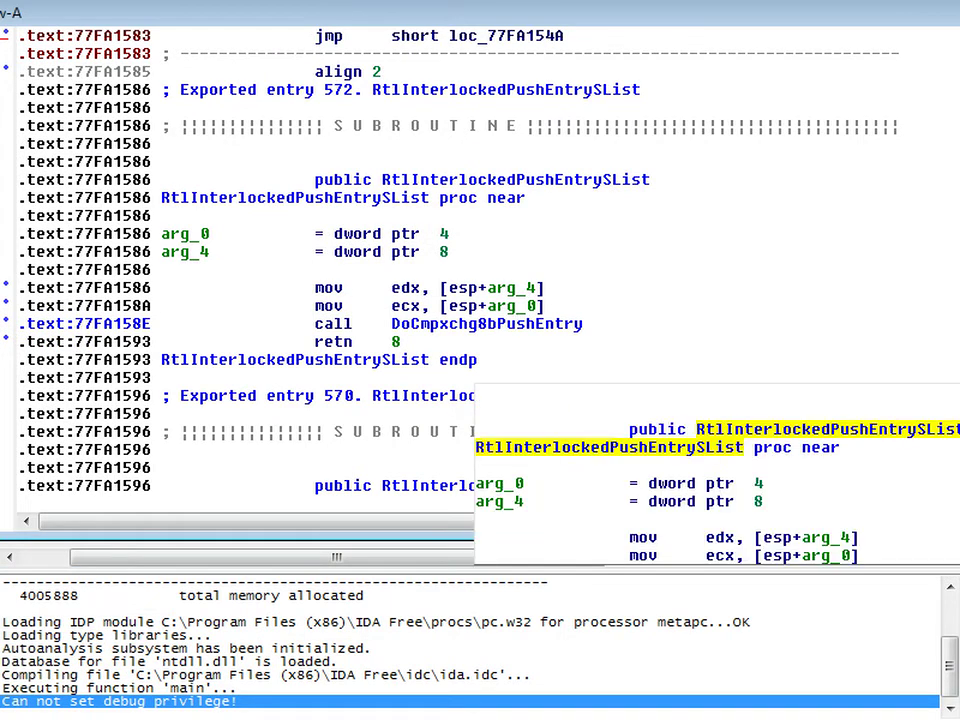
double_click(518, 324)
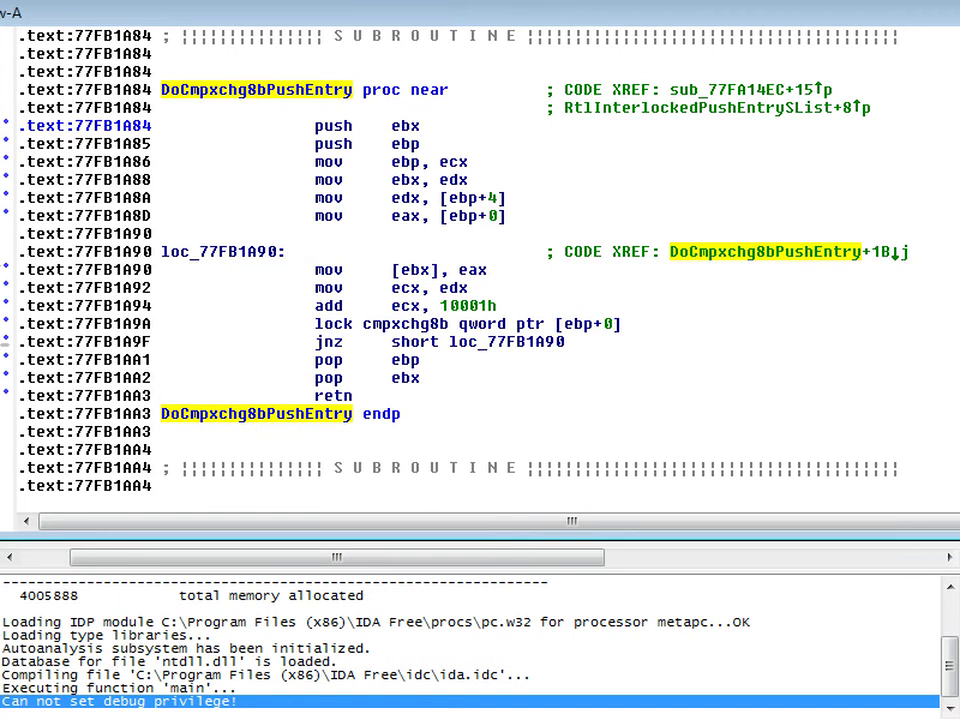
left_click_drag(449, 323, 363, 323)
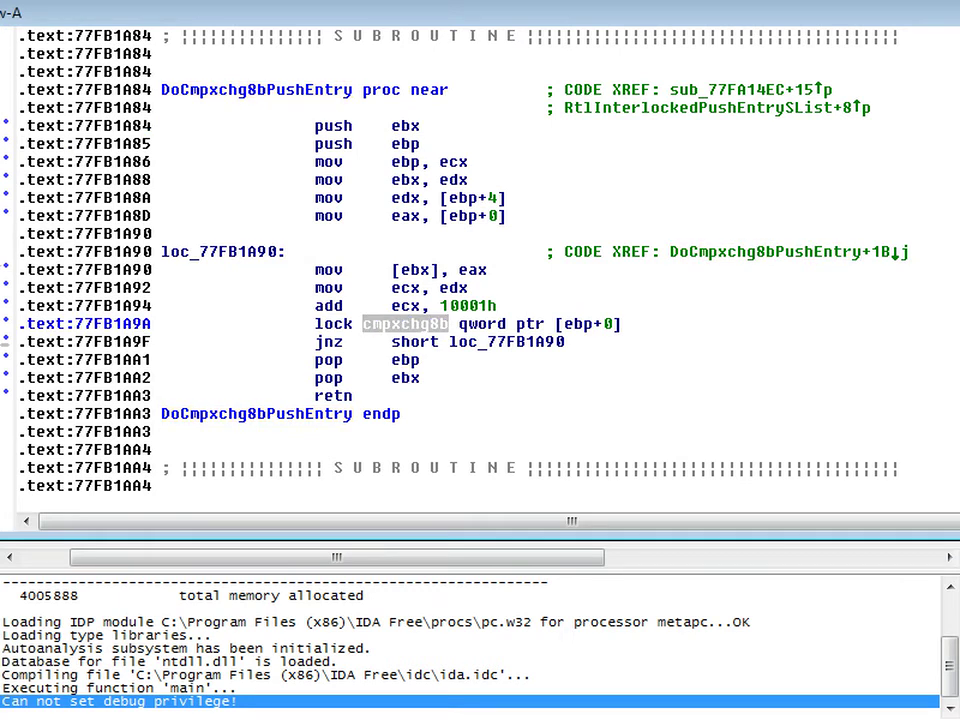
left_click(229, 287)
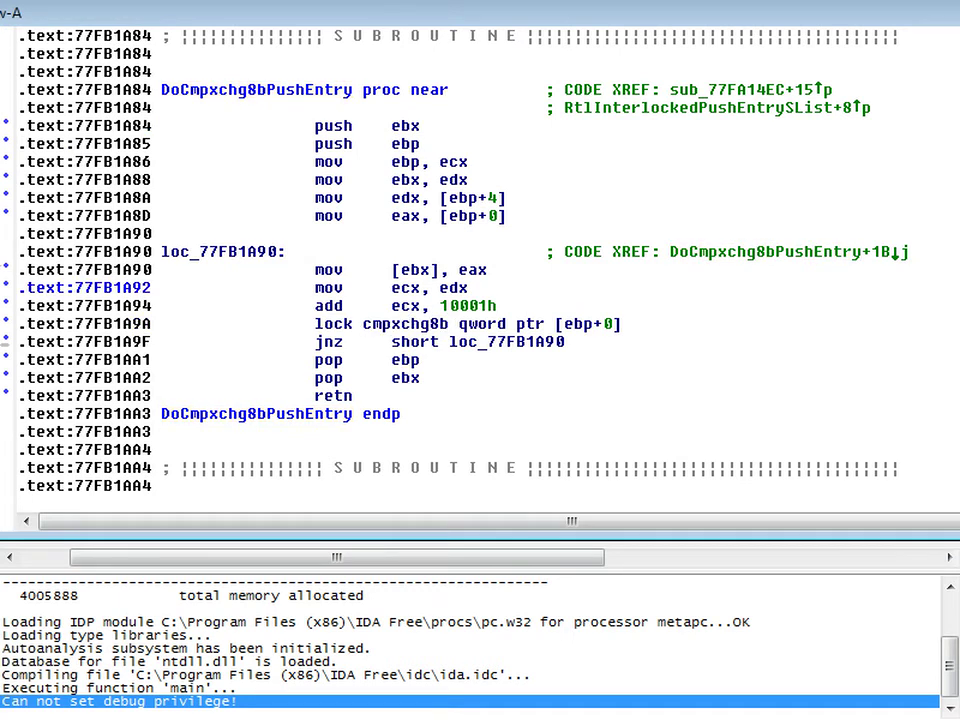
left_click(603, 377)
left_click(517, 360)
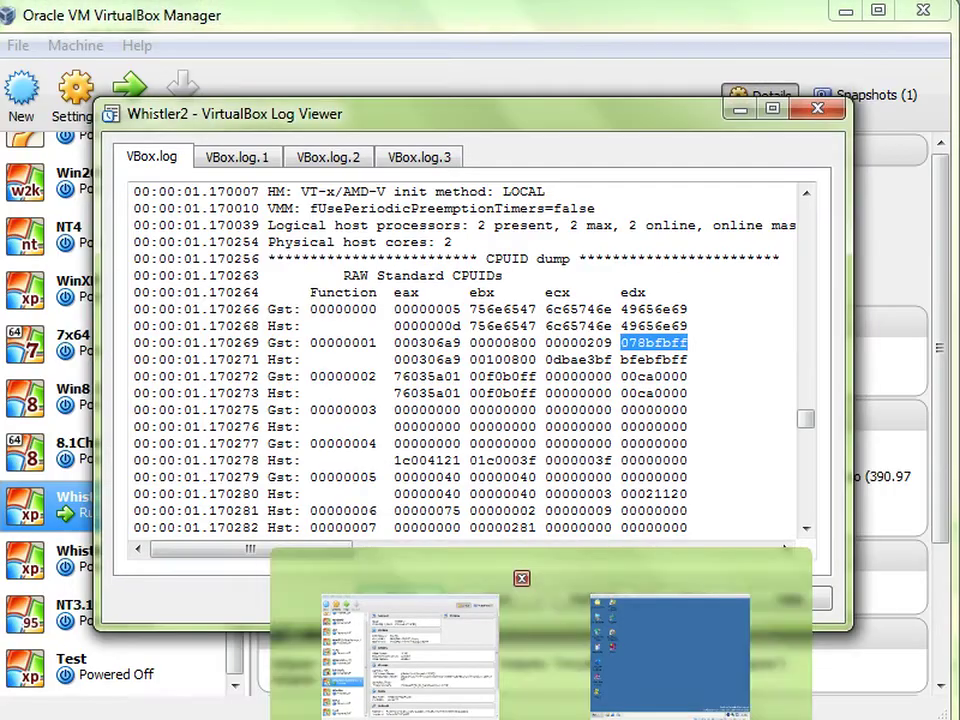
left_click(407, 654)
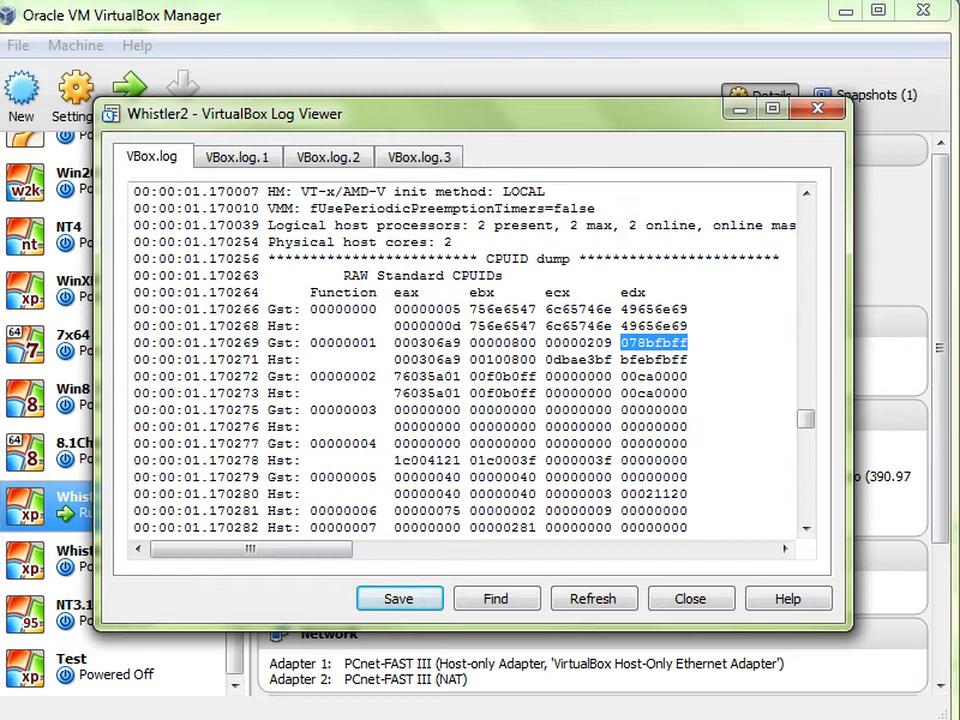
Step: Highlight the RAW Standard CPUIDs heading and the Gst 00000001 row's four register values in VBox.log
left_click_drag(343, 275, 503, 275)
left_click(503, 275)
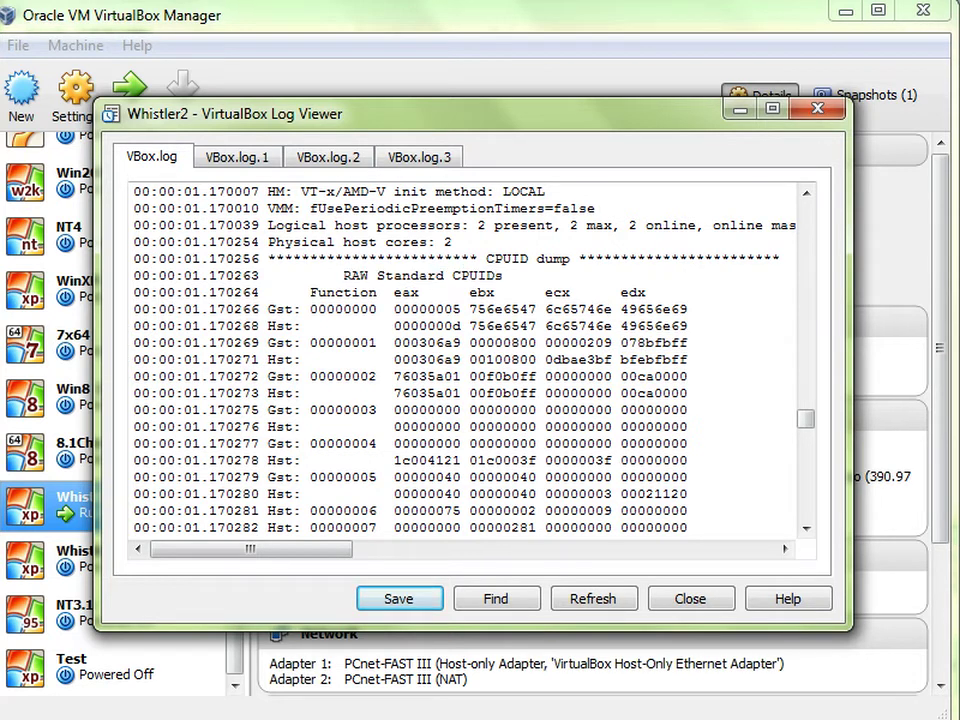
left_click_drag(253, 342, 294, 359)
left_click(294, 342)
left_click(280, 359)
double_click(344, 342)
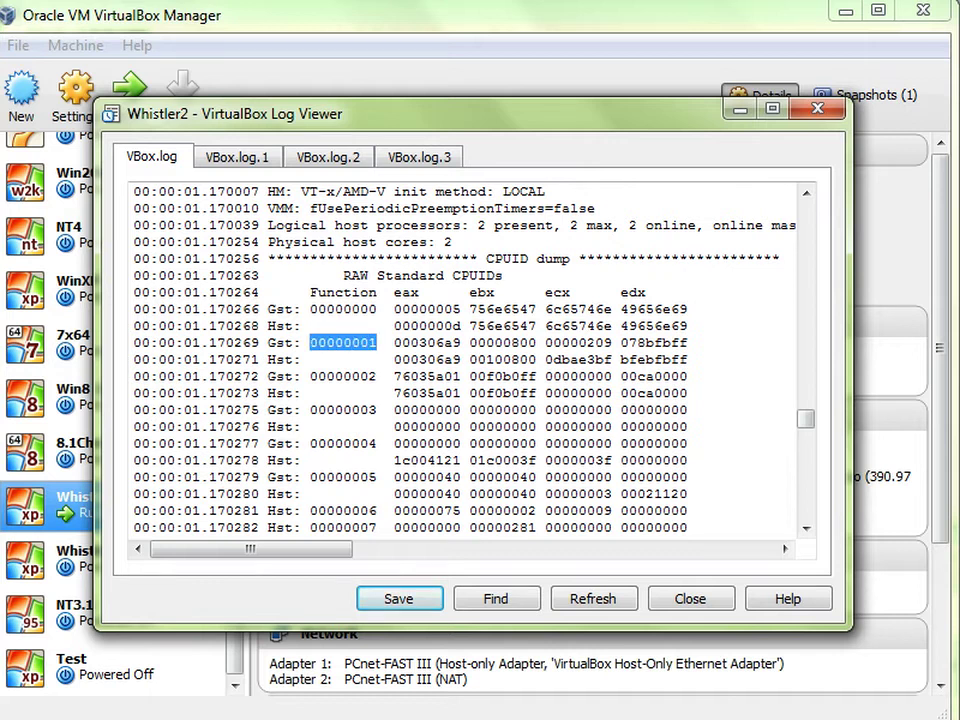
left_click(344, 342)
left_click_drag(394, 342, 687, 342)
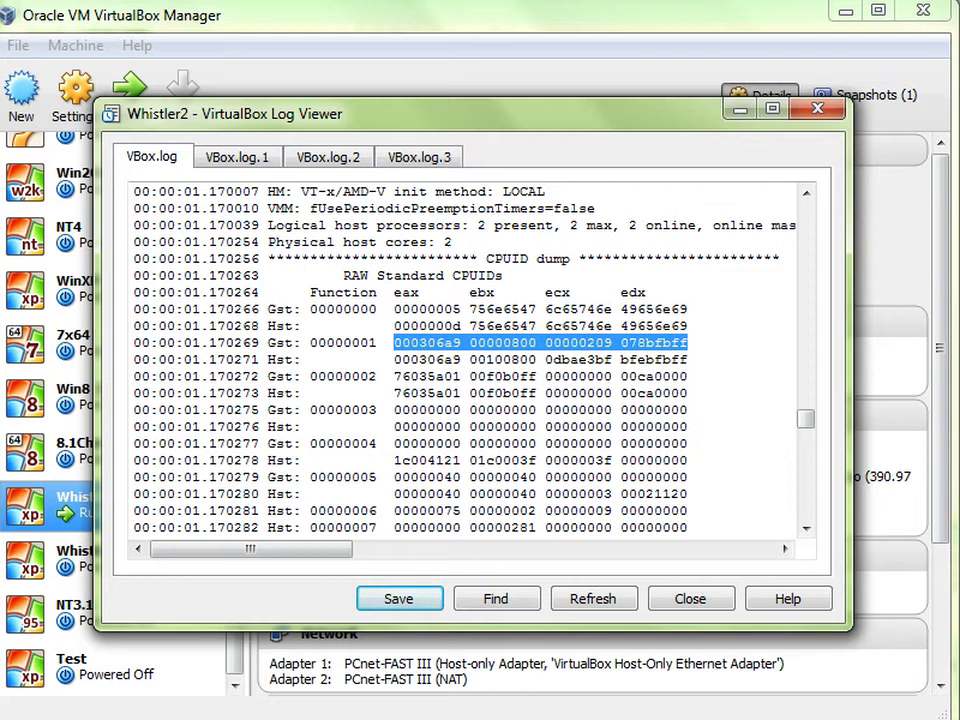
left_click(405, 257)
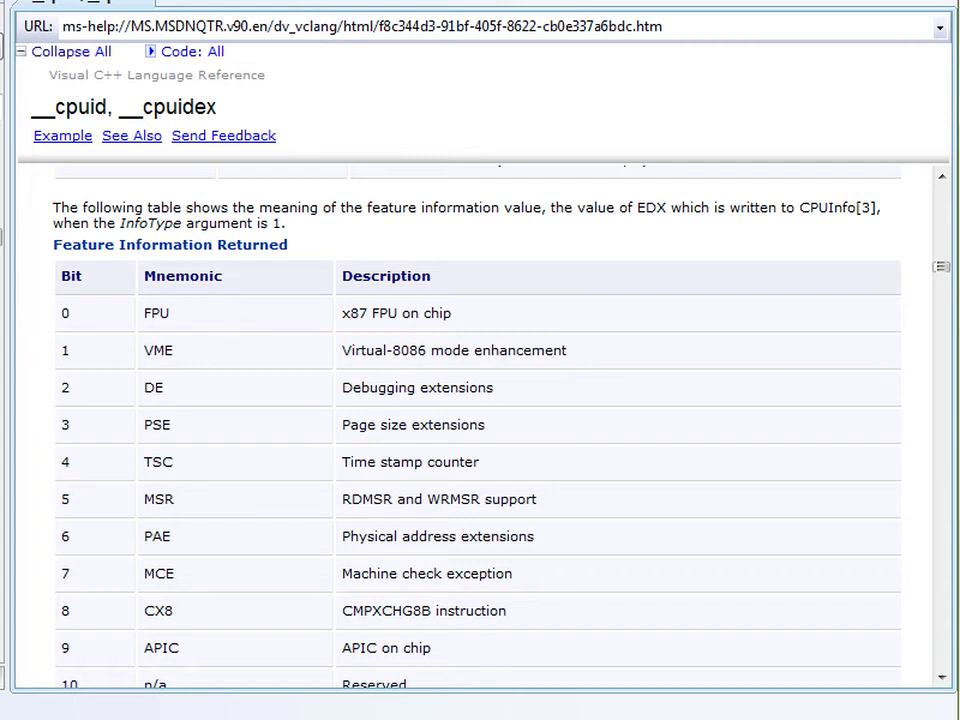
Step: Highlight the CX8 (CMPXCHG8B) table row, then mark the guest edx value 078bfbff in the VirtualBox log
left_click_drag(60, 610, 510, 611)
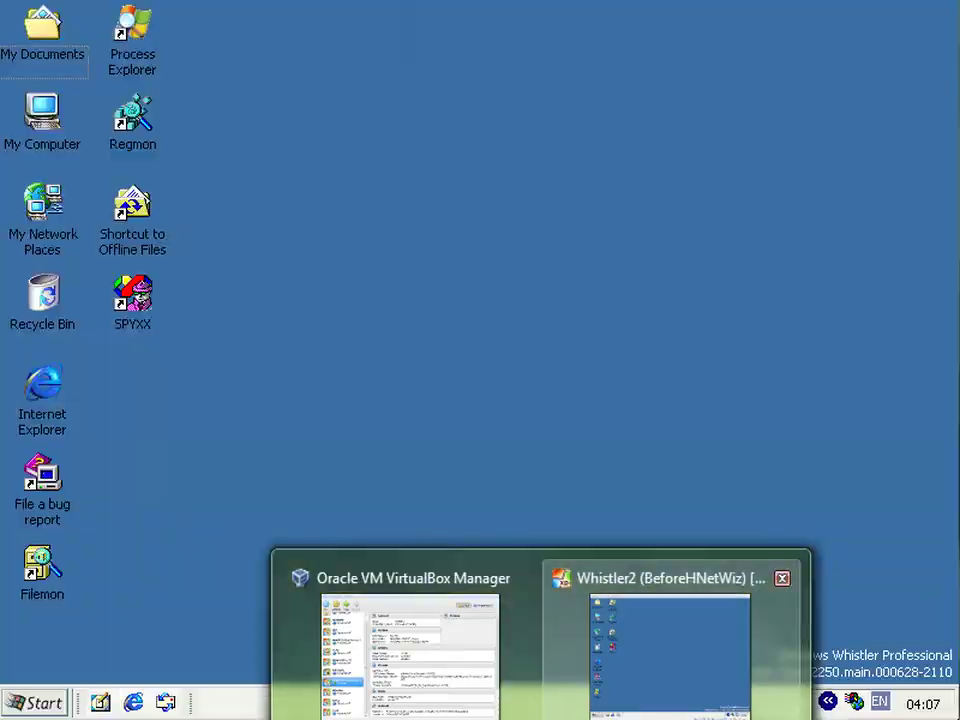
left_click(386, 654)
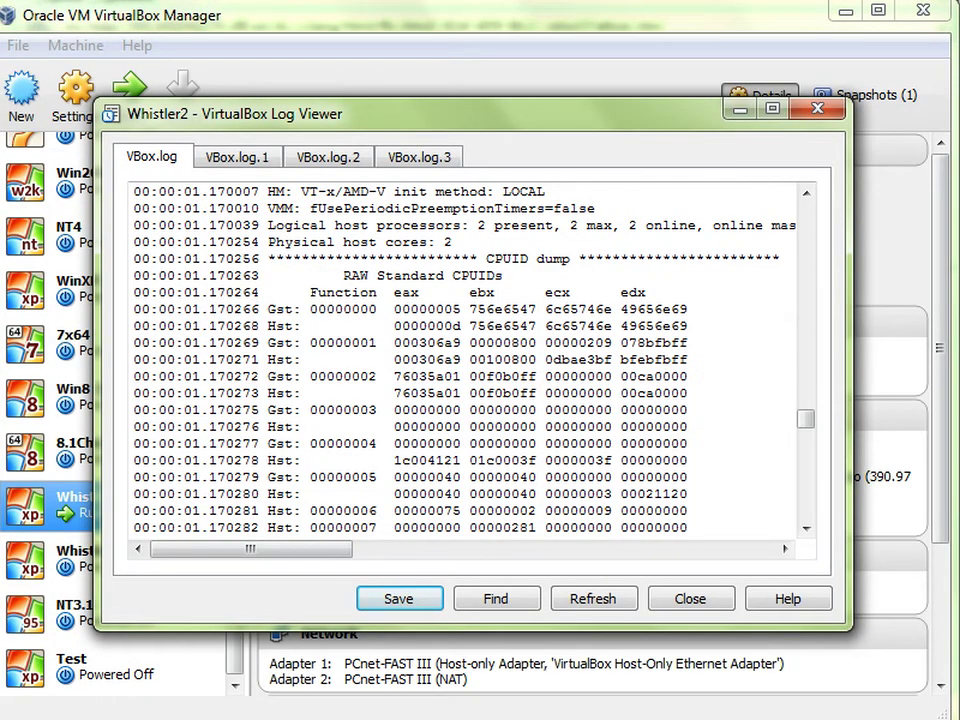
double_click(632, 292)
double_click(654, 342)
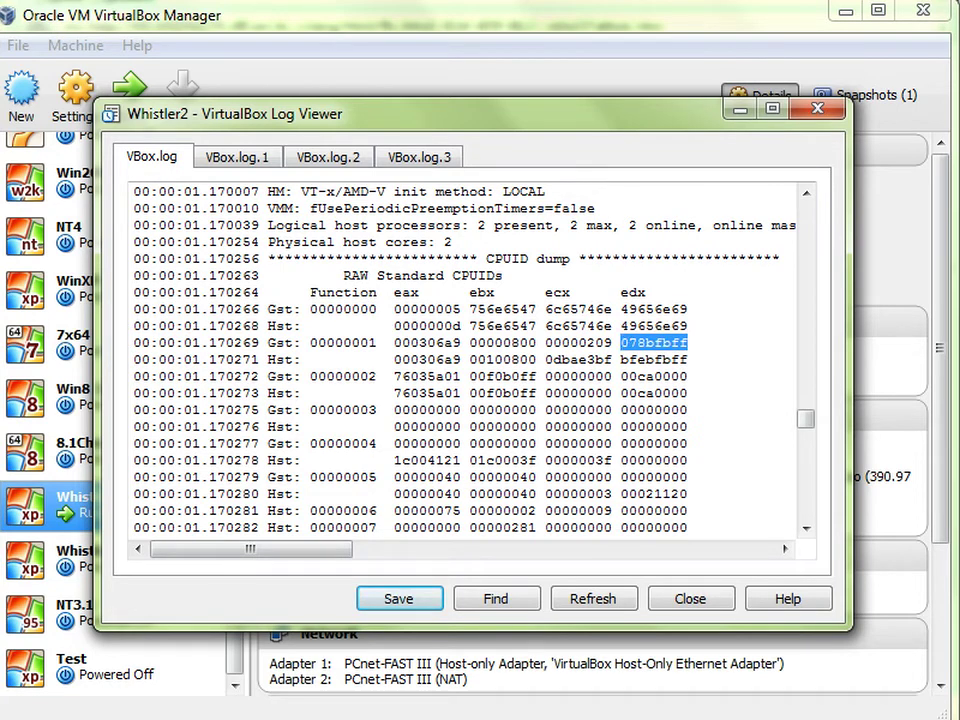
left_click(654, 342)
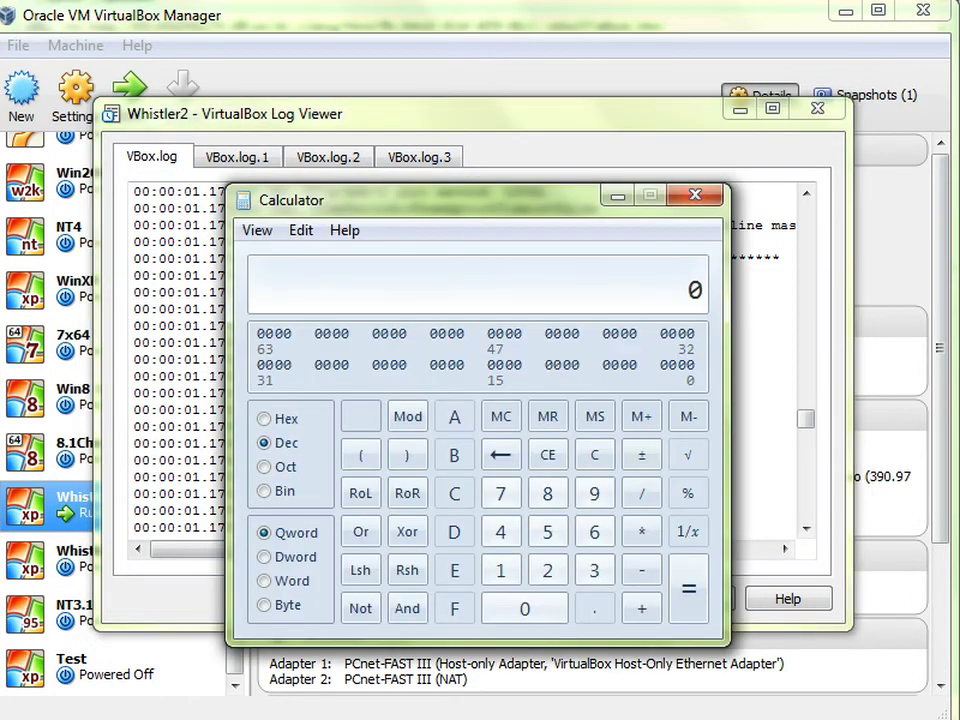
Step: Put Calculator in Programmer mode with hexadecimal input and move it off the log
key("Return")
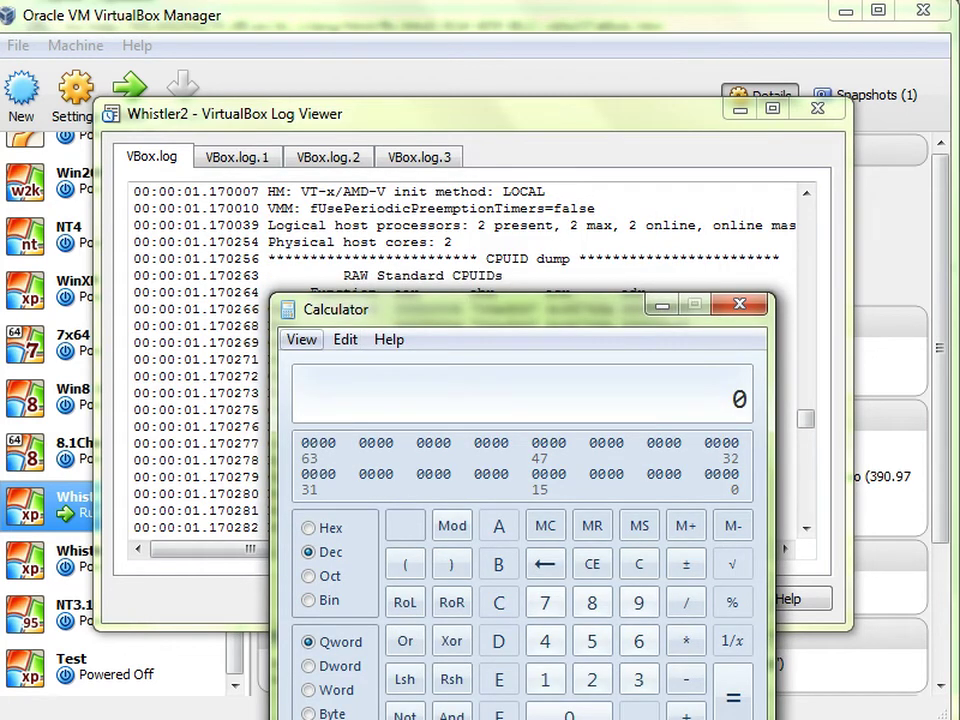
key("alt+v")
key("Return")
key("F5")
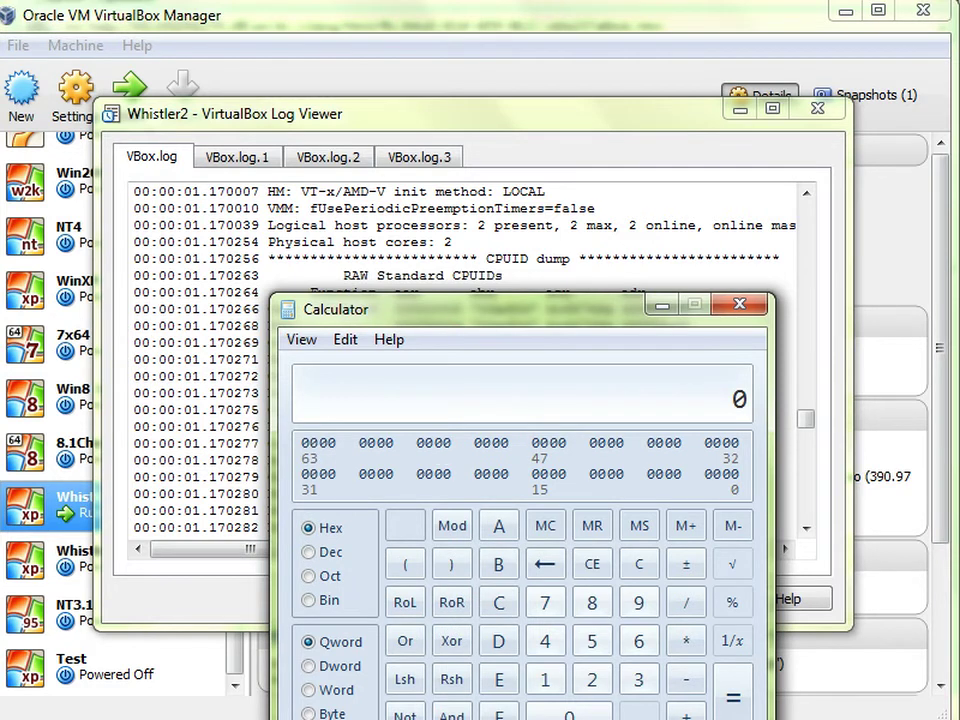
left_click_drag(450, 309, 479, 383)
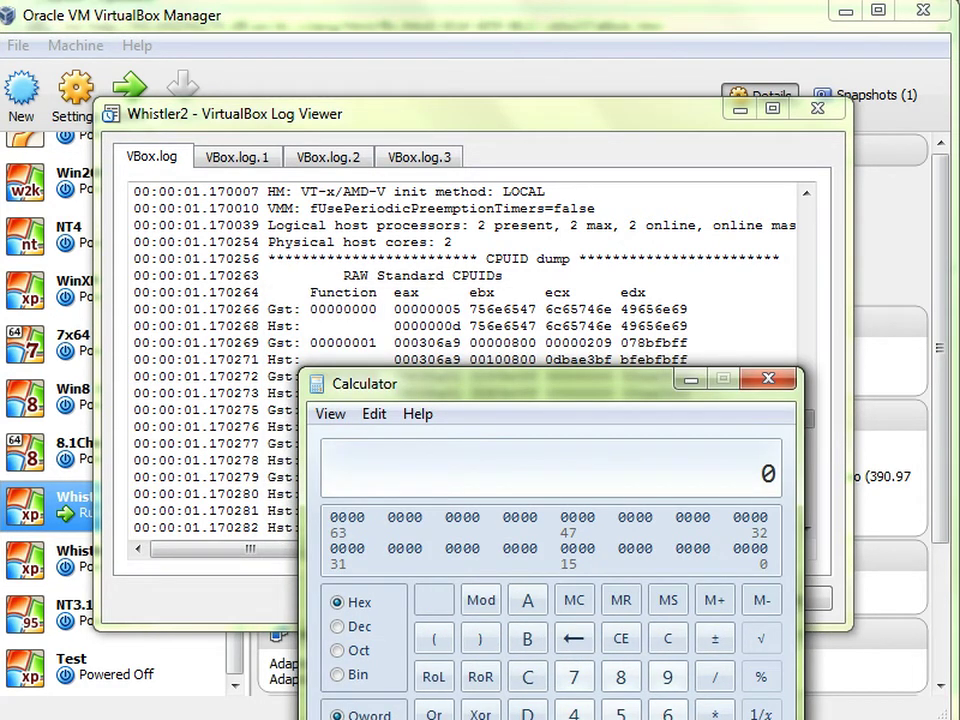
Step: Enter 78BFBFF and edit it to 78BFAFF, clearing bit 8 (CX8), then close Calculator
type("78BFBFF")
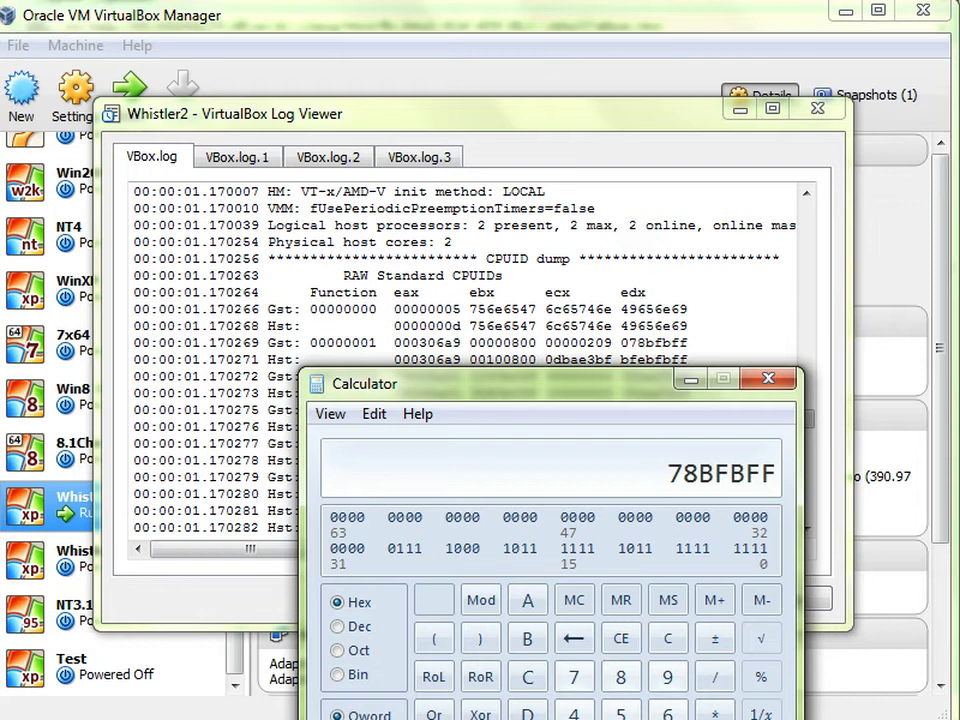
key("BackSpace")
key("BackSpace")
key("BackSpace")
type("AFF")
key("alt+F4")
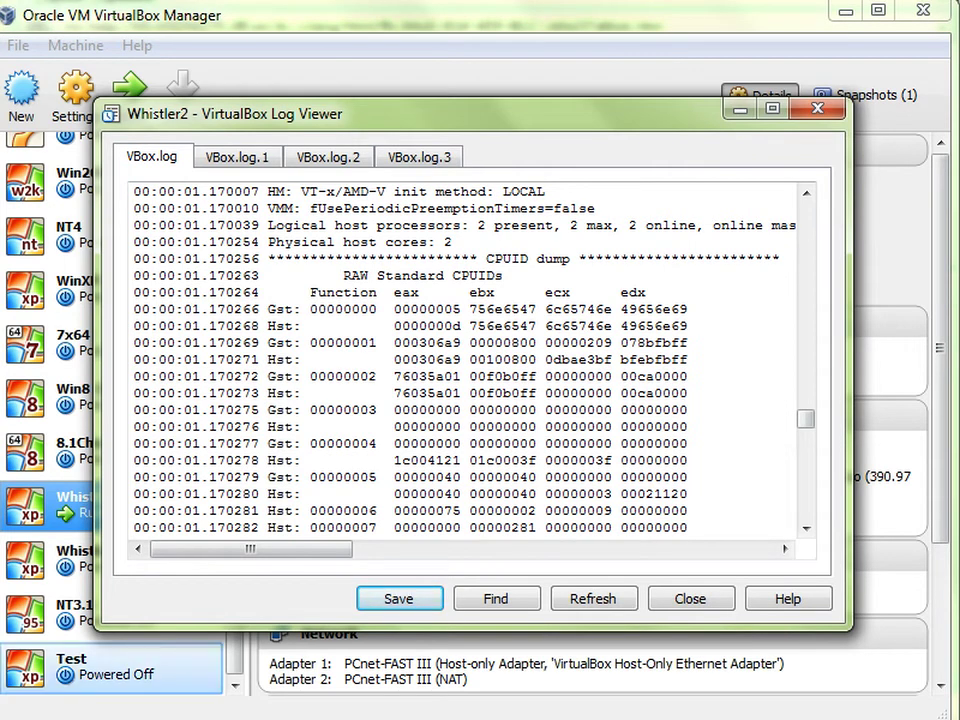
Step: Check the prepared cpuidset command against the Gst CPUID function 1 values in the log
key("alt+Tab")
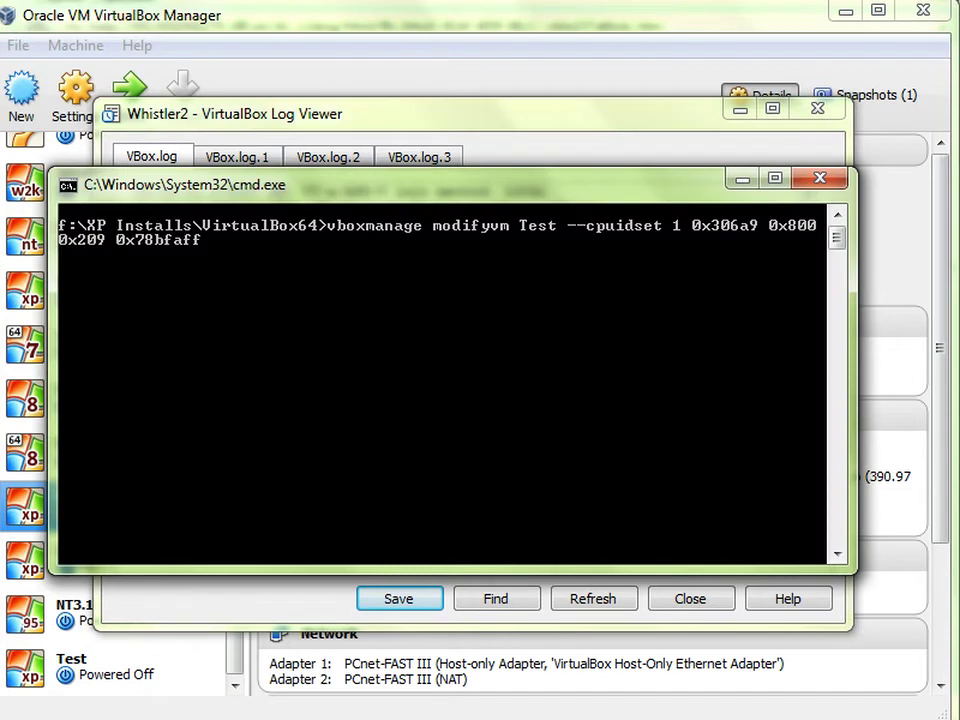
left_click_drag(300, 180, 349, 382)
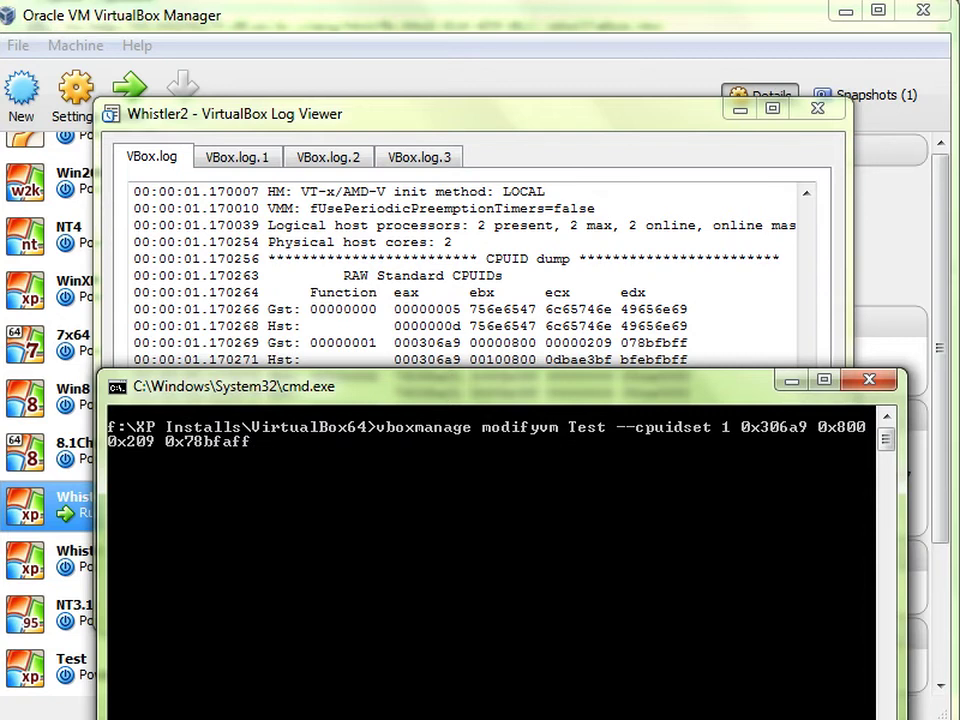
left_click(210, 256)
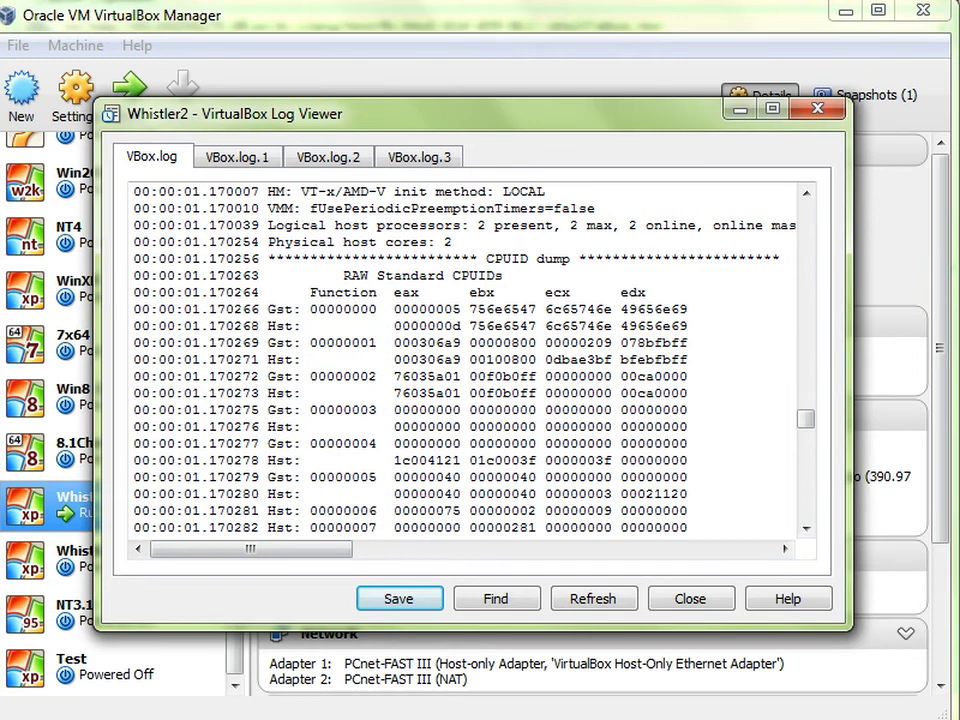
key("alt+Tab")
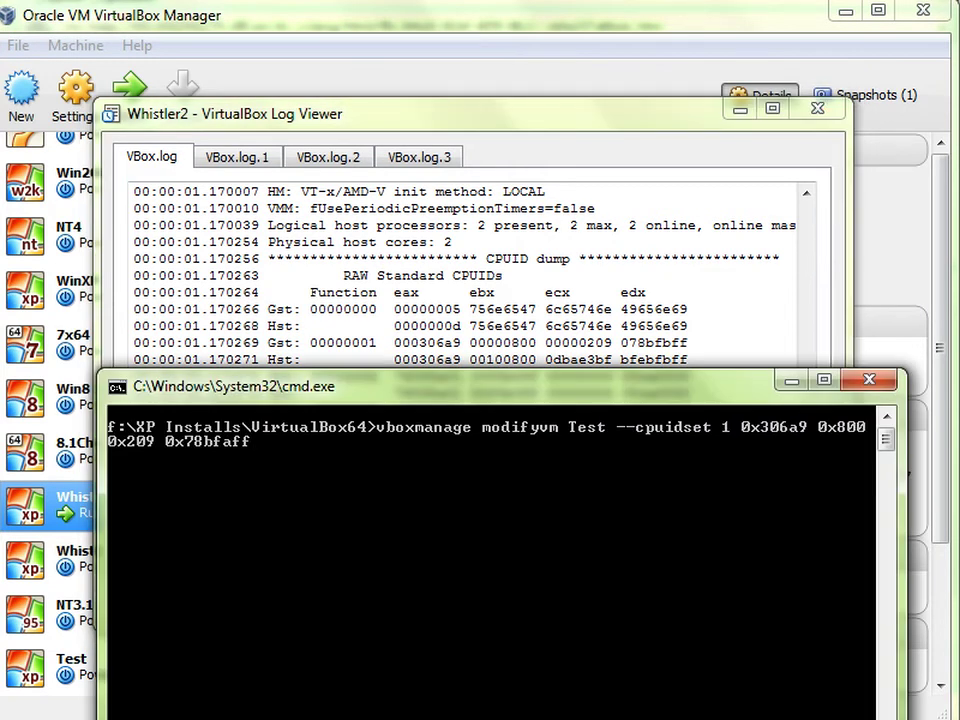
left_click_drag(310, 343, 687, 343)
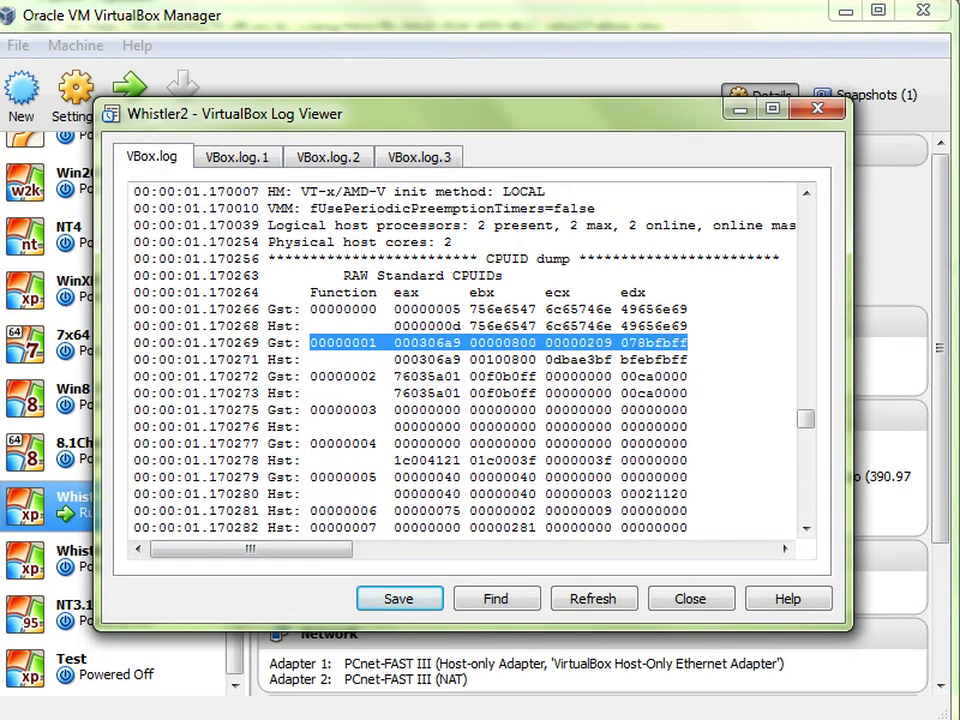
left_click(374, 257)
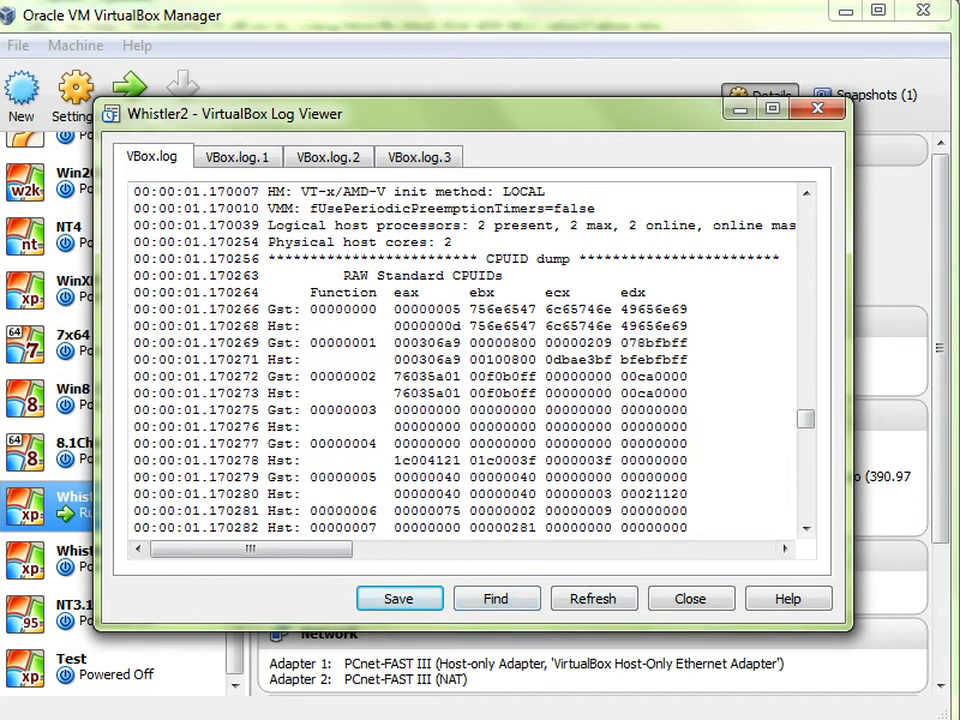
key("alt+Tab")
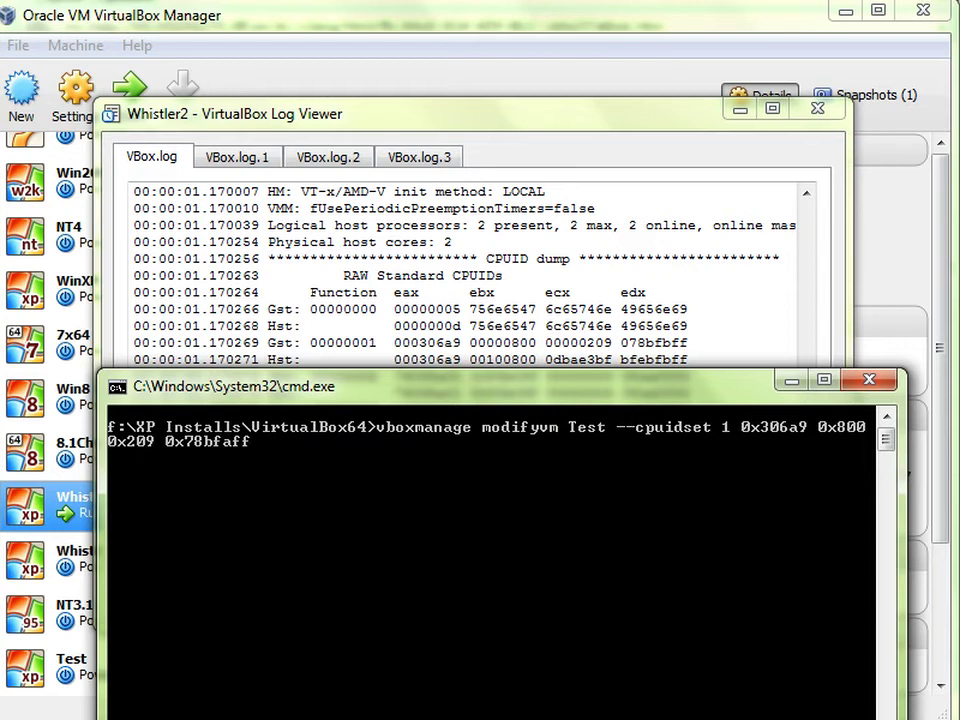
Step: Run the vboxmanage cpuidset command for Test, then close the command window and log viewer
key("Return")
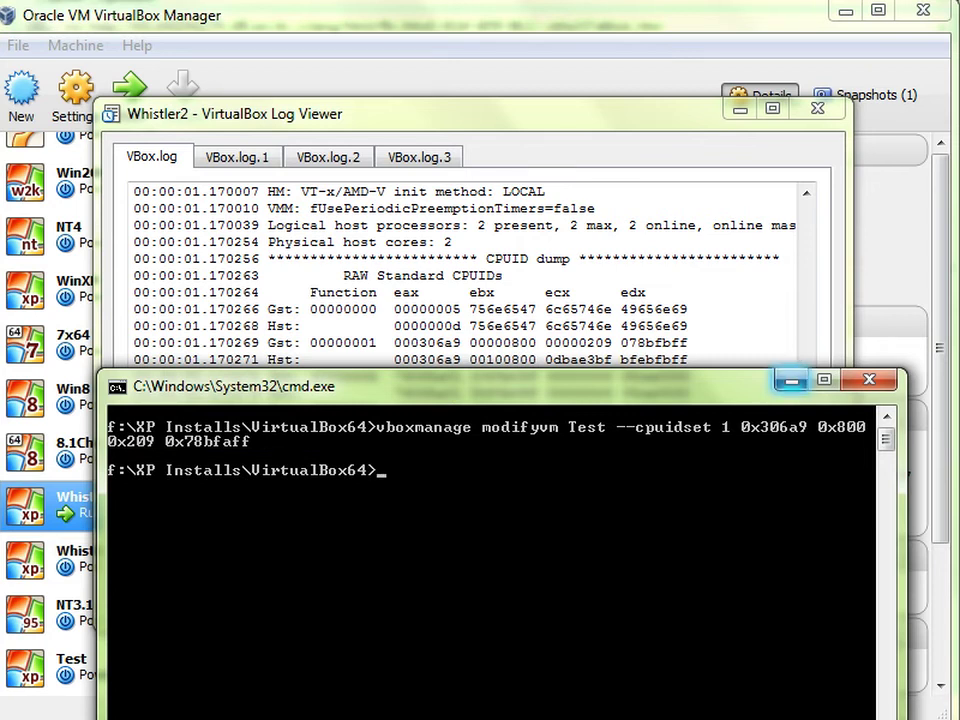
key("alt+F4")
left_click(690, 598)
left_click(70, 665)
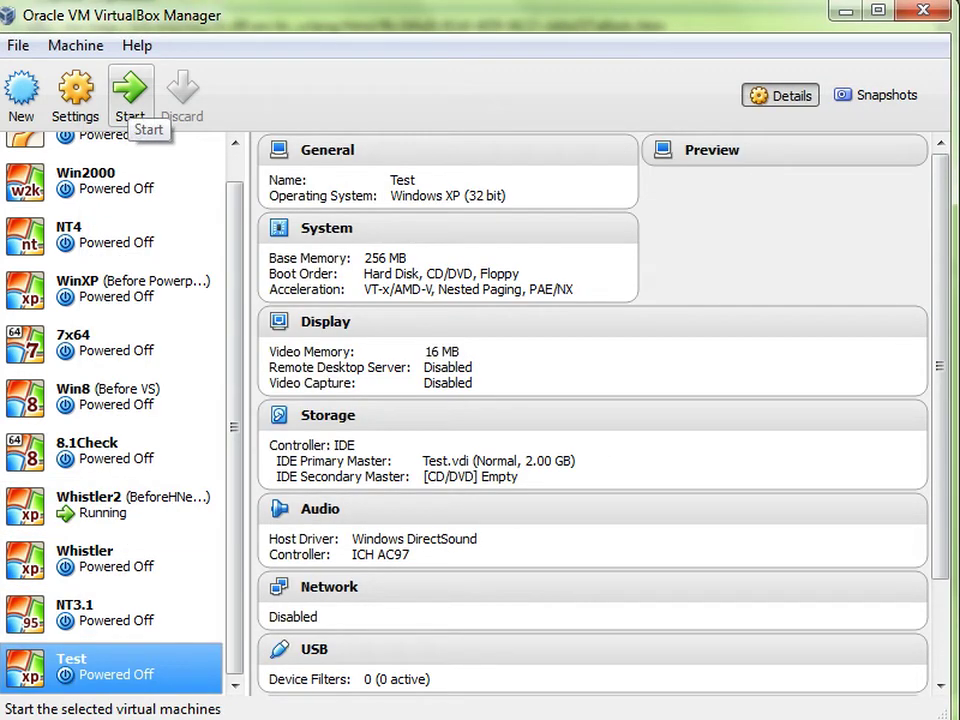
Step: Start the Test machine, dismiss Whistler setup's CPUID/CMPXCHG8B error, and power the machine off
left_click(130, 95)
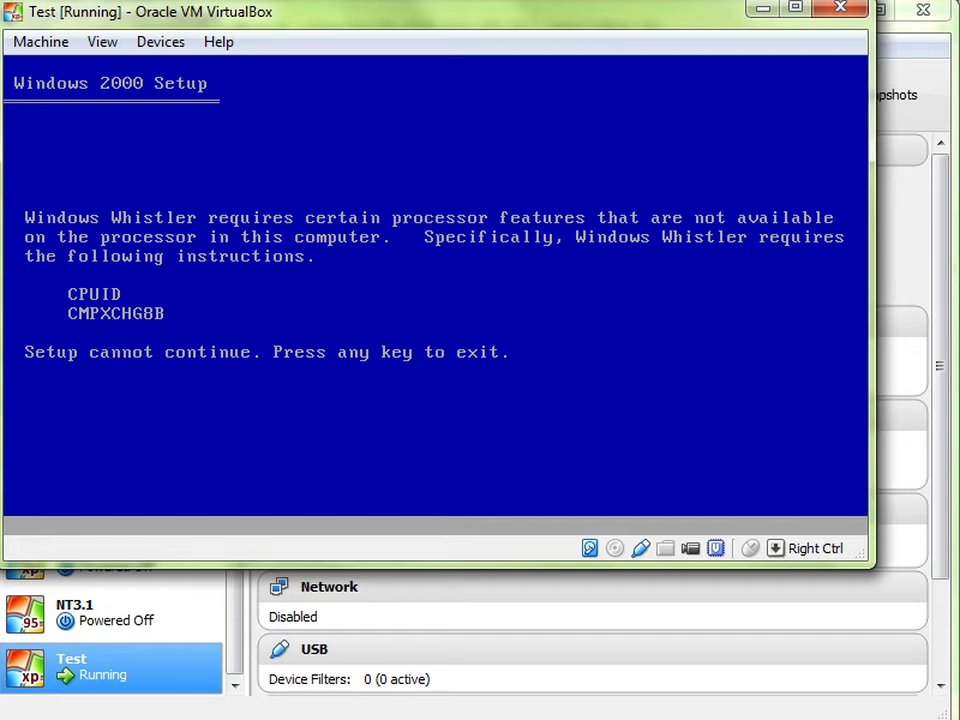
key("Return")
left_click(41, 42)
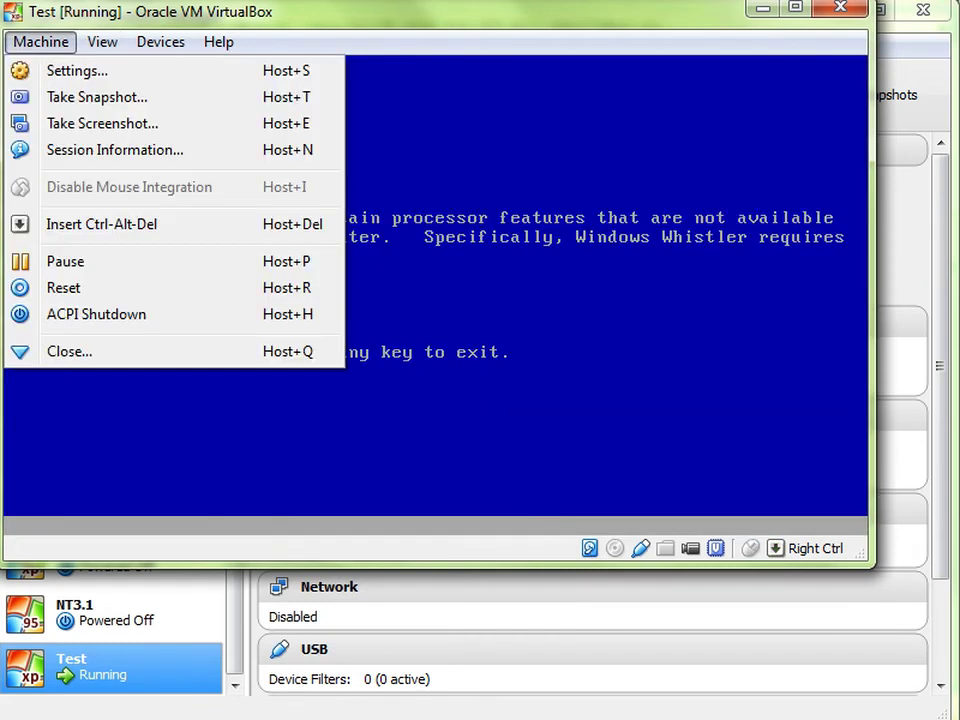
left_click(64, 349)
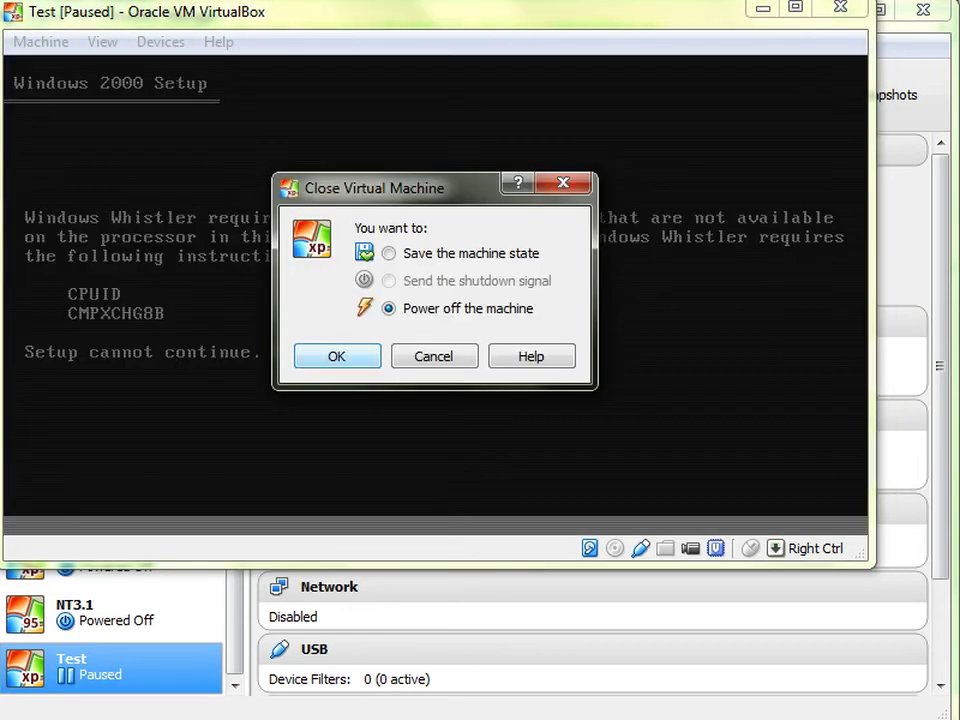
key("Return")
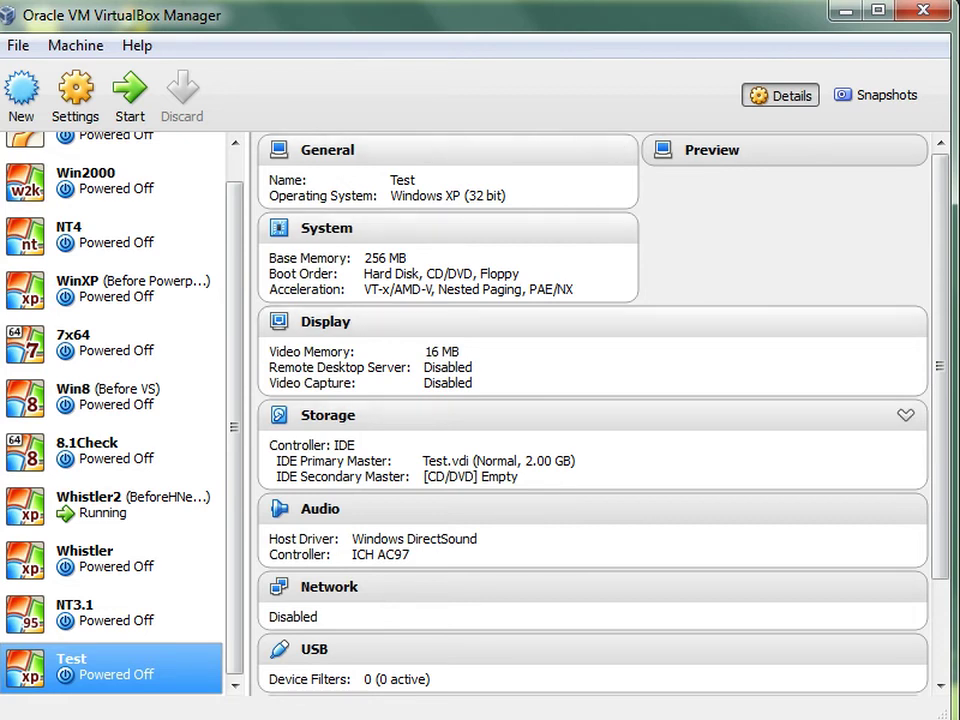
key("alt+Tab")
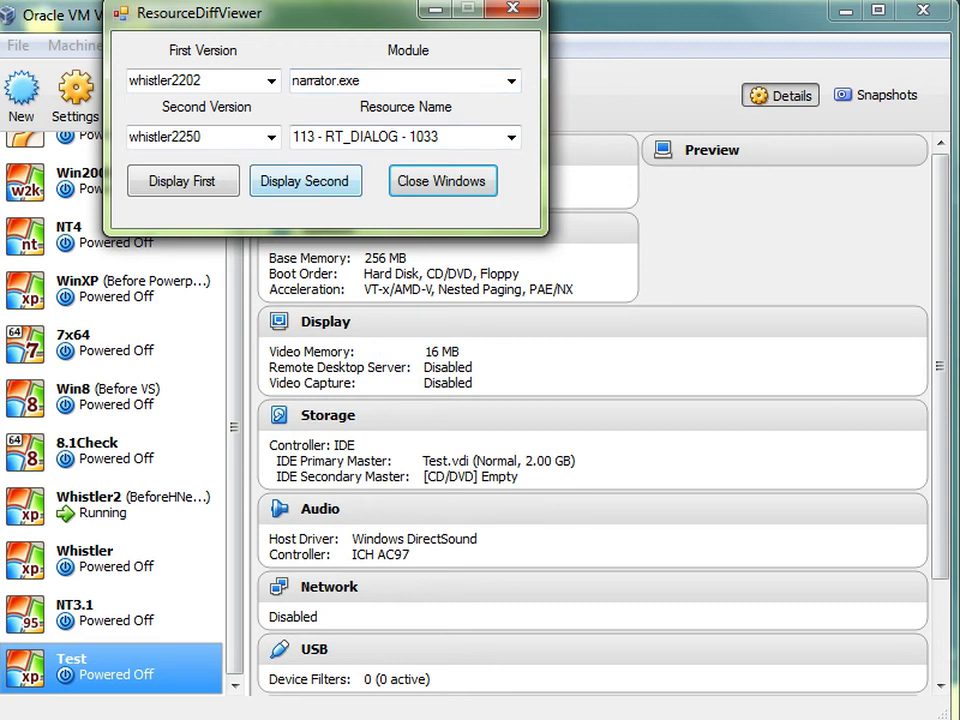
left_click(305, 181)
left_click(182, 181)
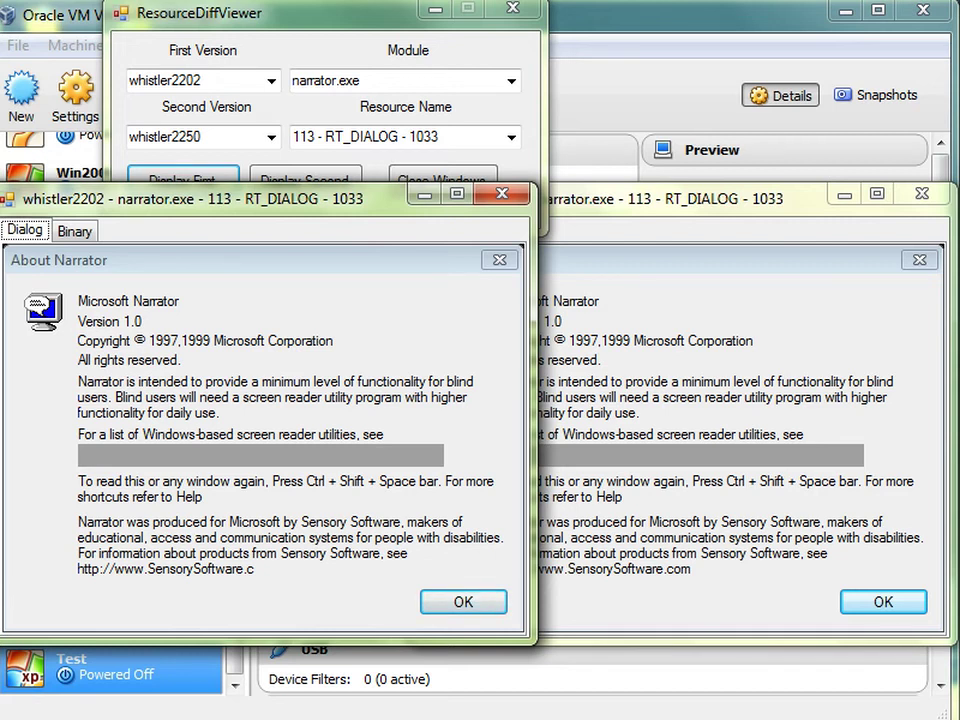
left_click(700, 198)
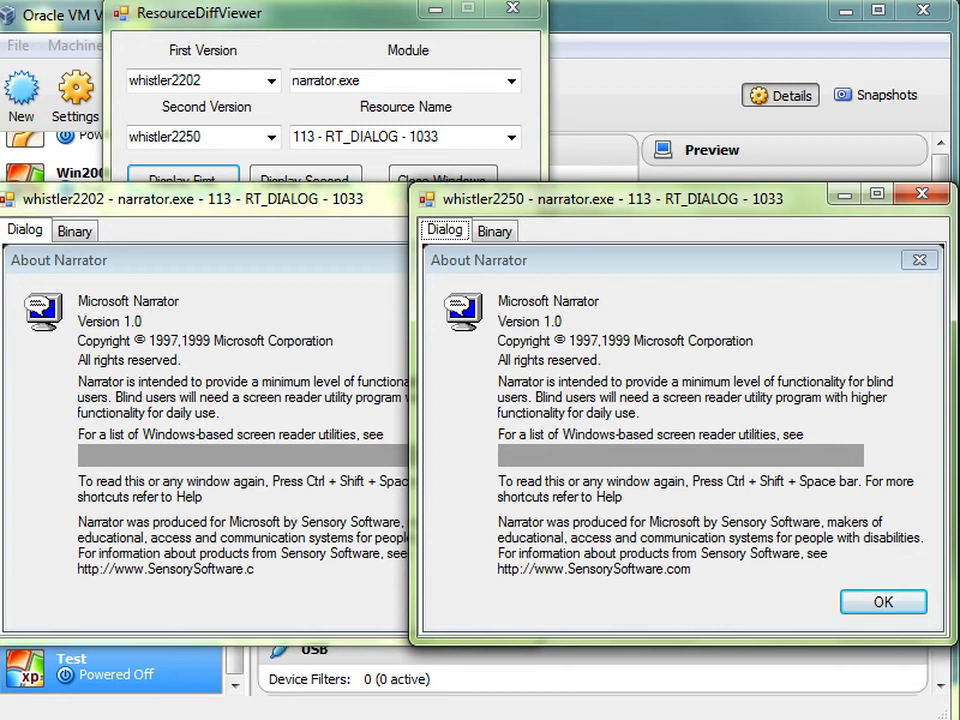
left_click(442, 178)
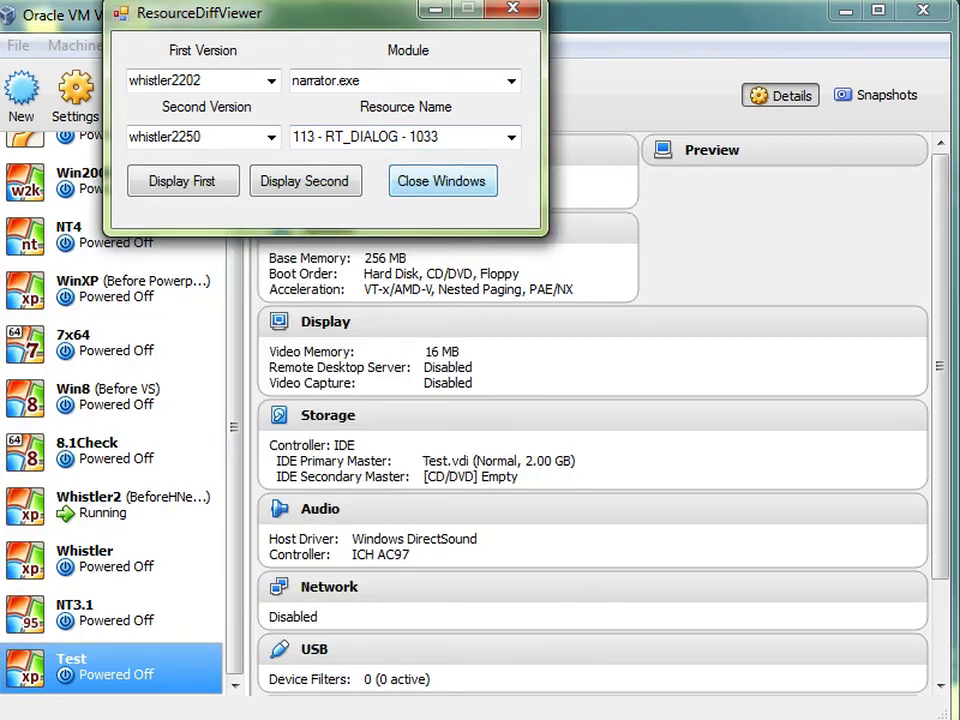
Step: Choose certmgr.dll as the module in ResourceDiffViewer
left_click(400, 136)
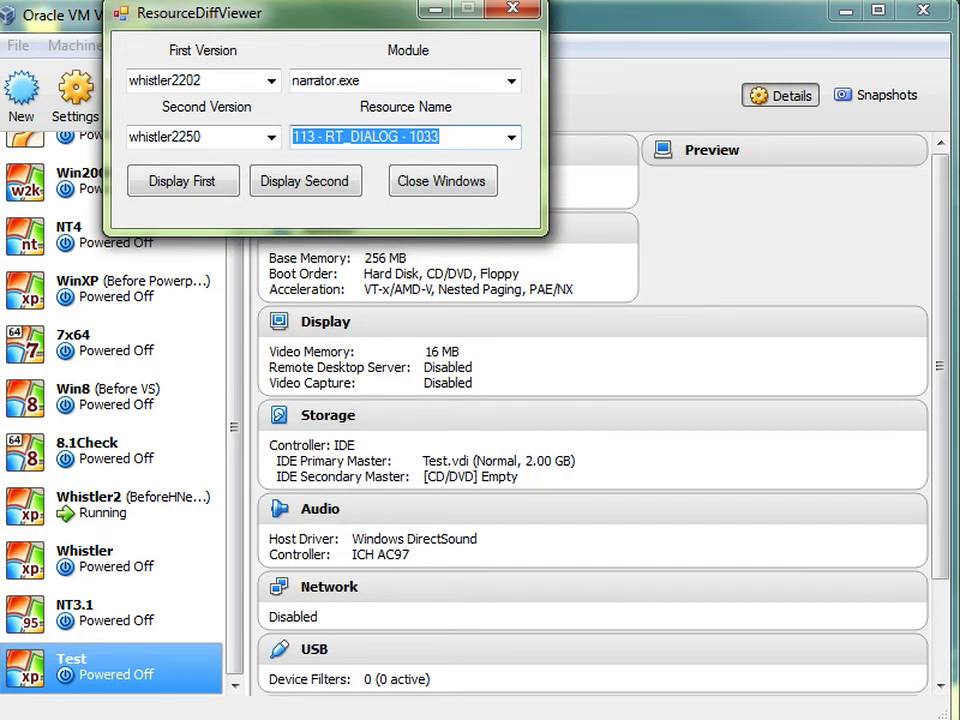
left_click(511, 81)
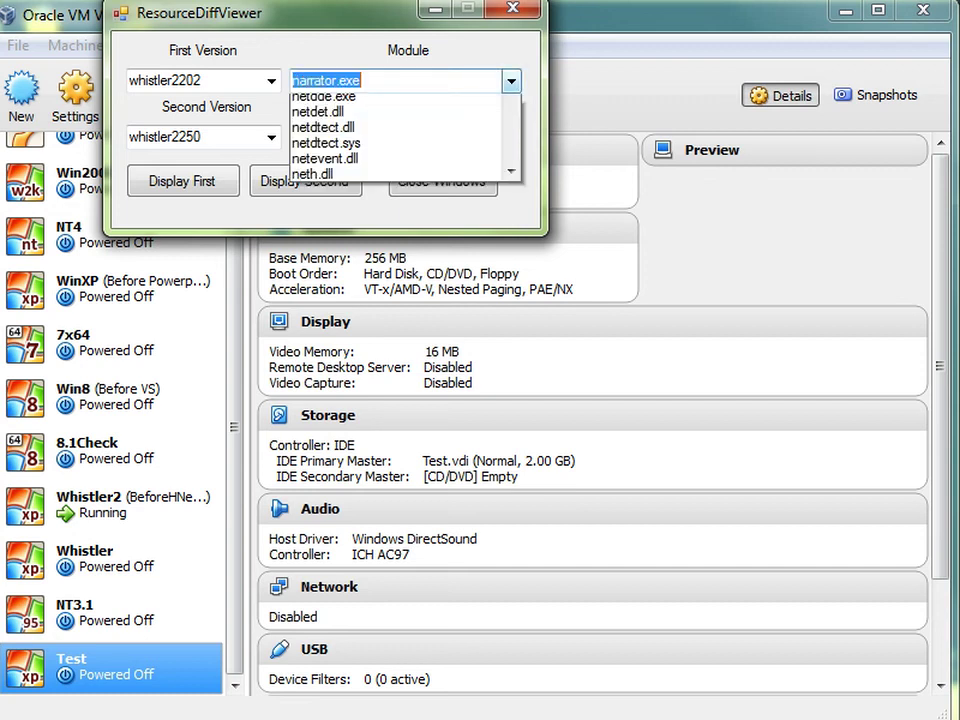
type("cert")
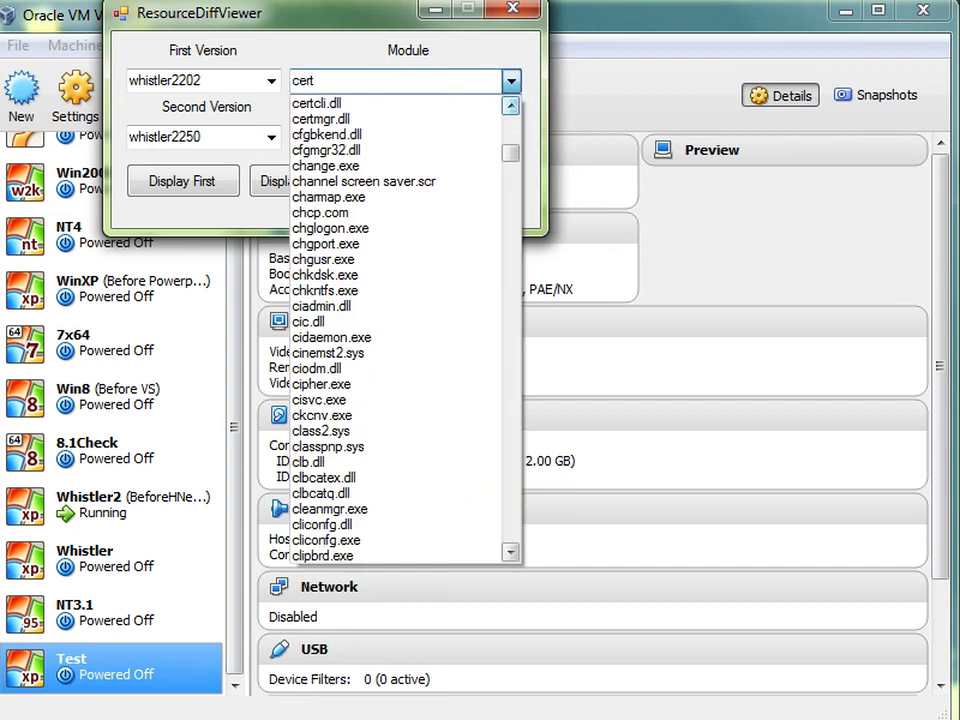
type("m")
key("Return")
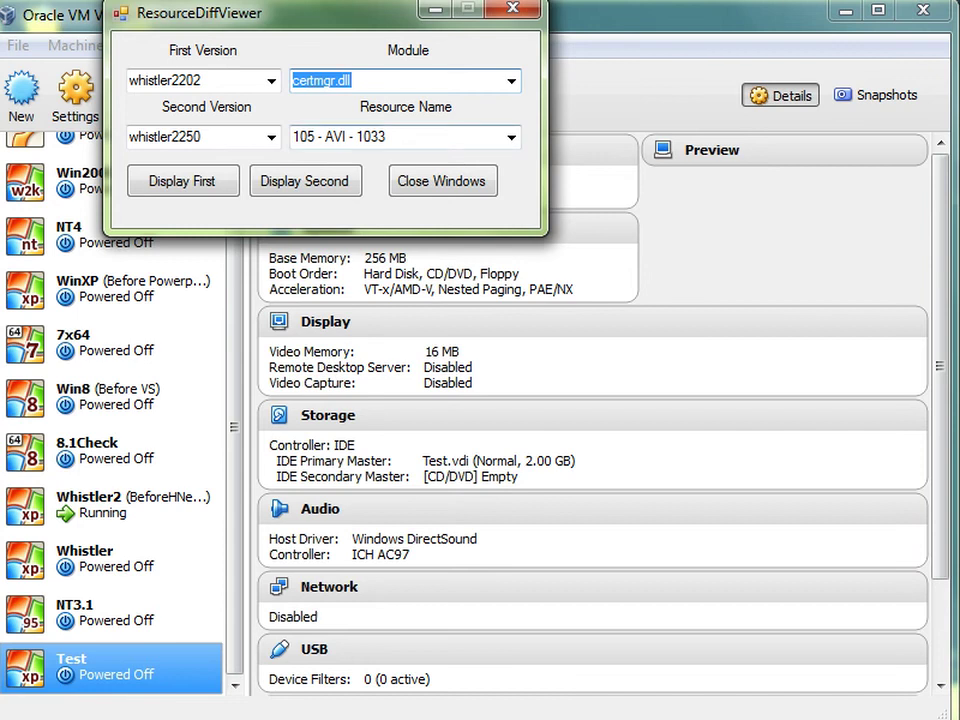
Step: Display build 2250's 11 - RT_ICON - 1033 smiley icon, then close its window
key("Tab")
key("alt+Down")
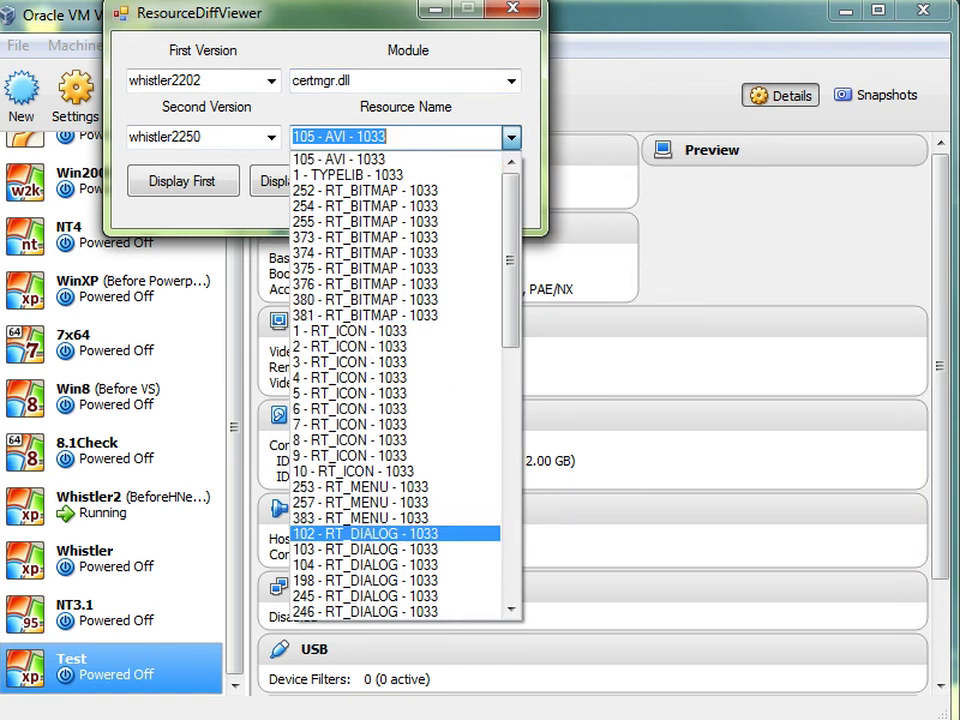
scroll(400, 385, "down", 16)
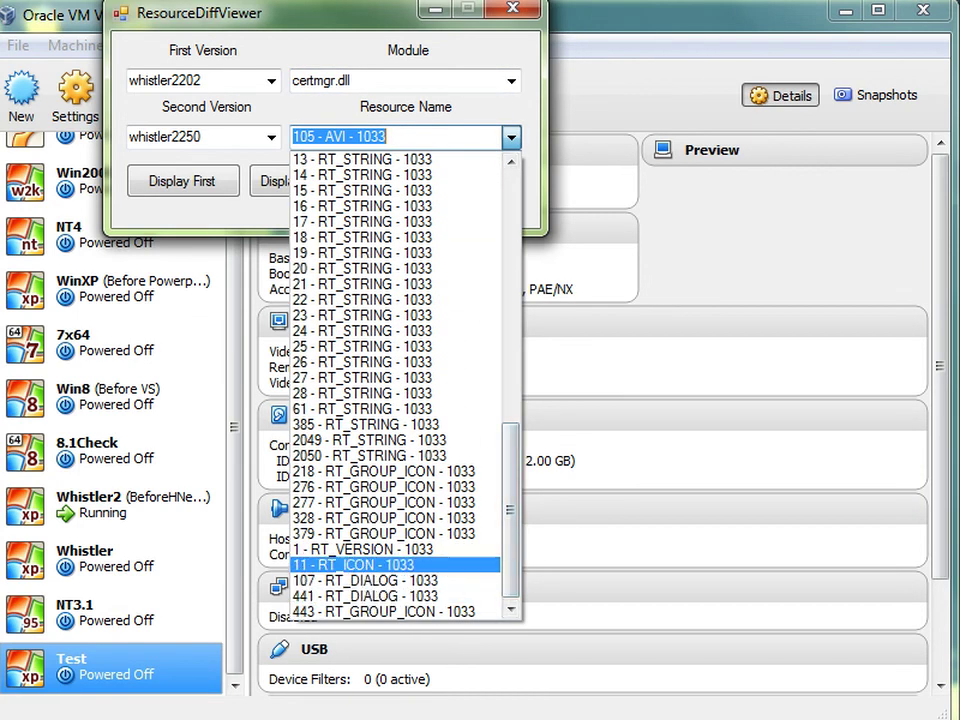
left_click(353, 564)
left_click(305, 181)
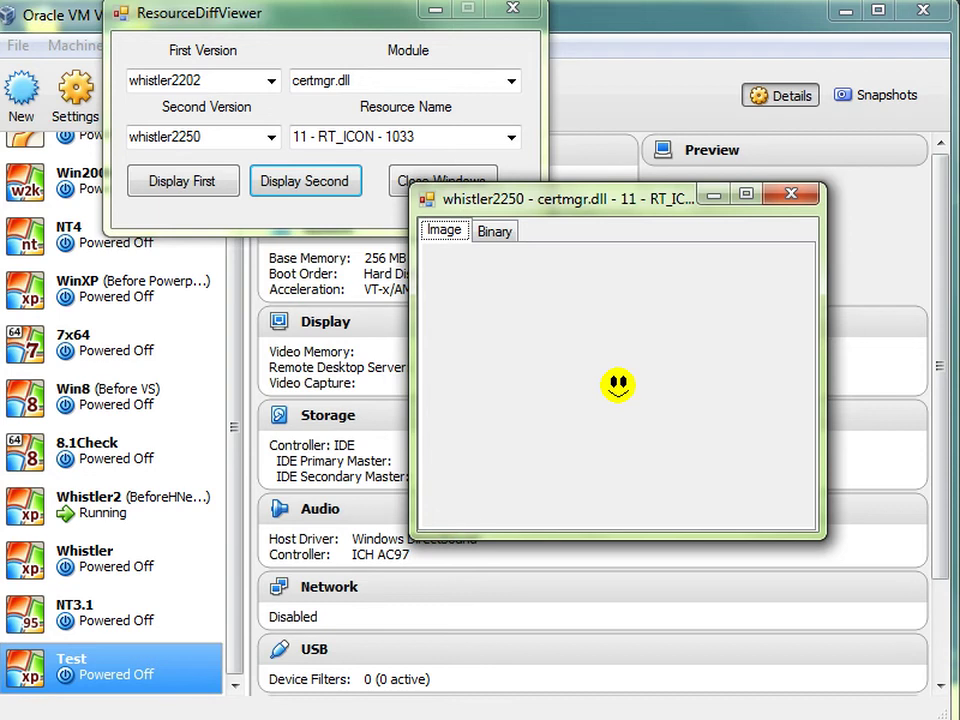
left_click(790, 193)
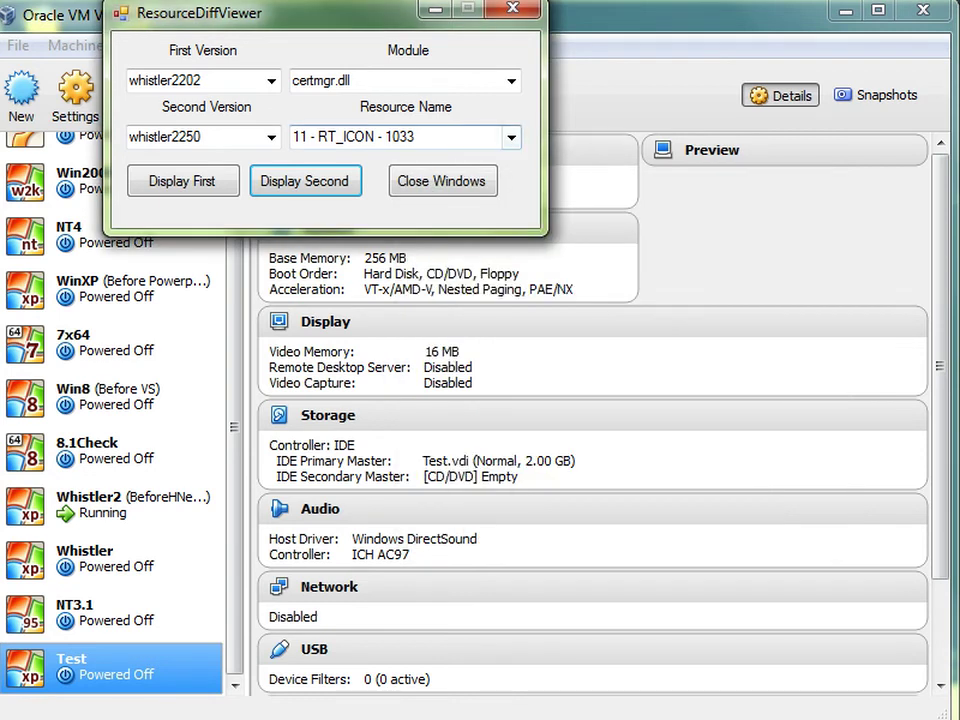
Step: Display build 2250's 107 - RT_DIALOG - 1033 autoenrollment dialog
left_click(510, 137)
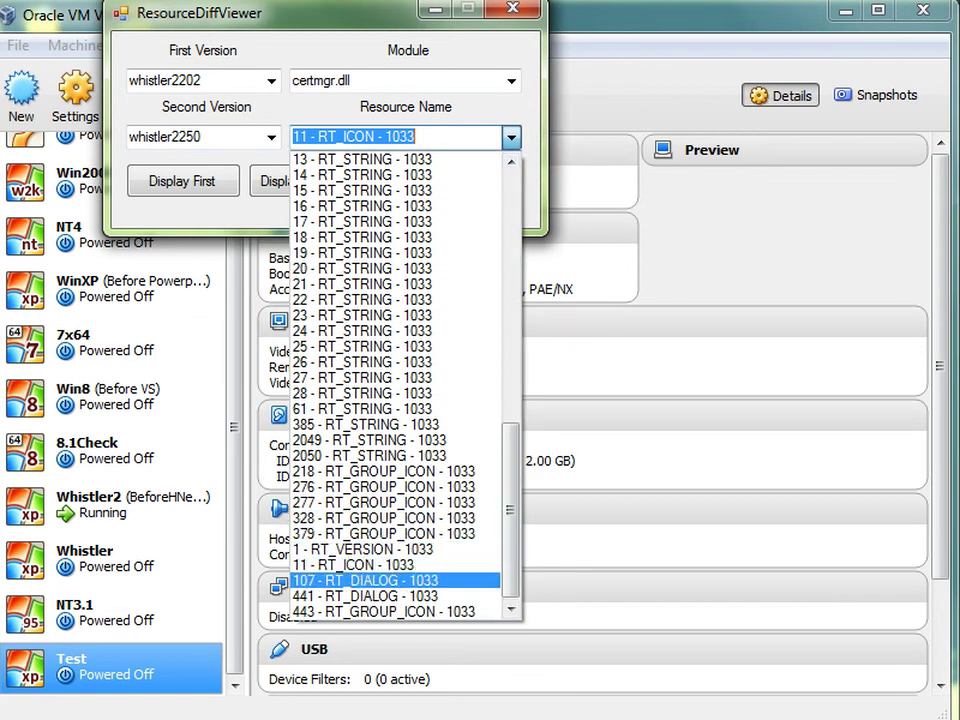
left_click(365, 580)
left_click(305, 181)
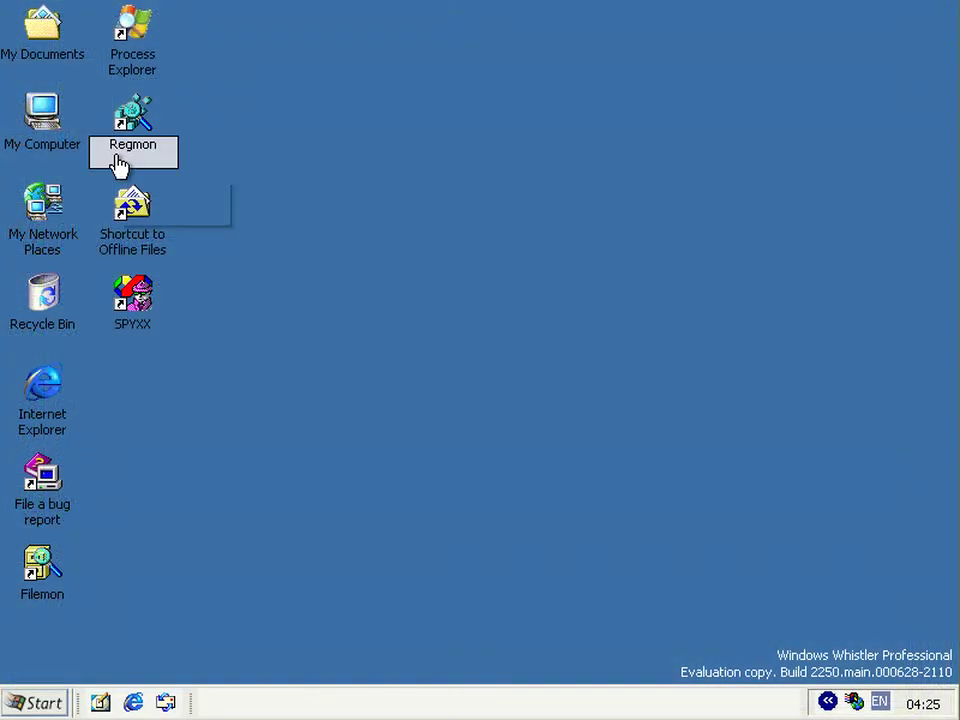
Step: Browse from My Computer through Local Disk (C:) and bits into the flash folder
double_click(55, 130)
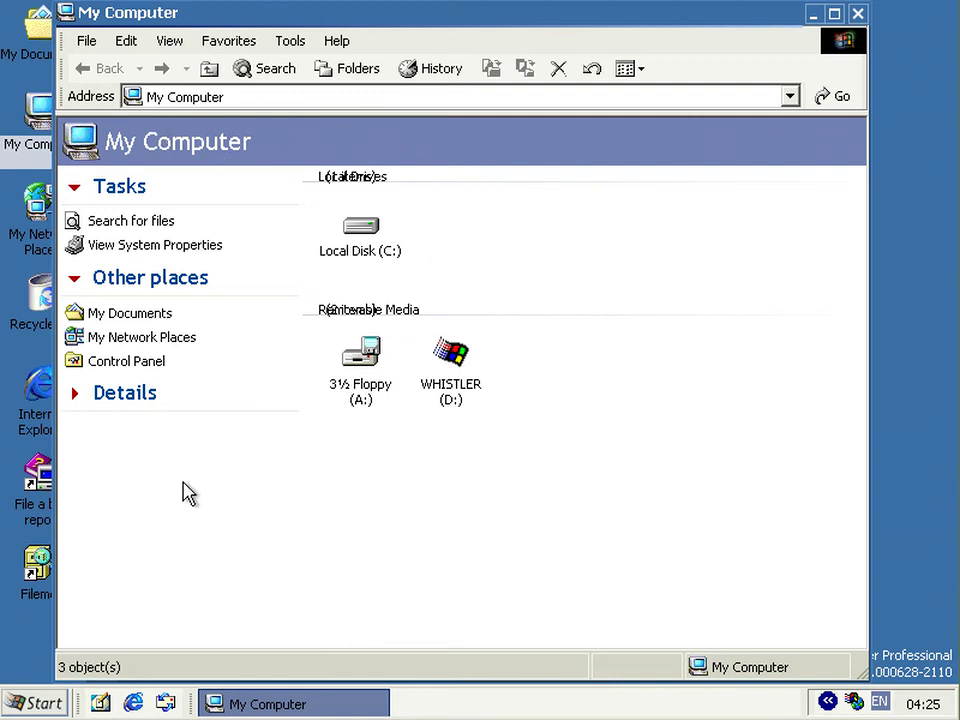
left_click(366, 229)
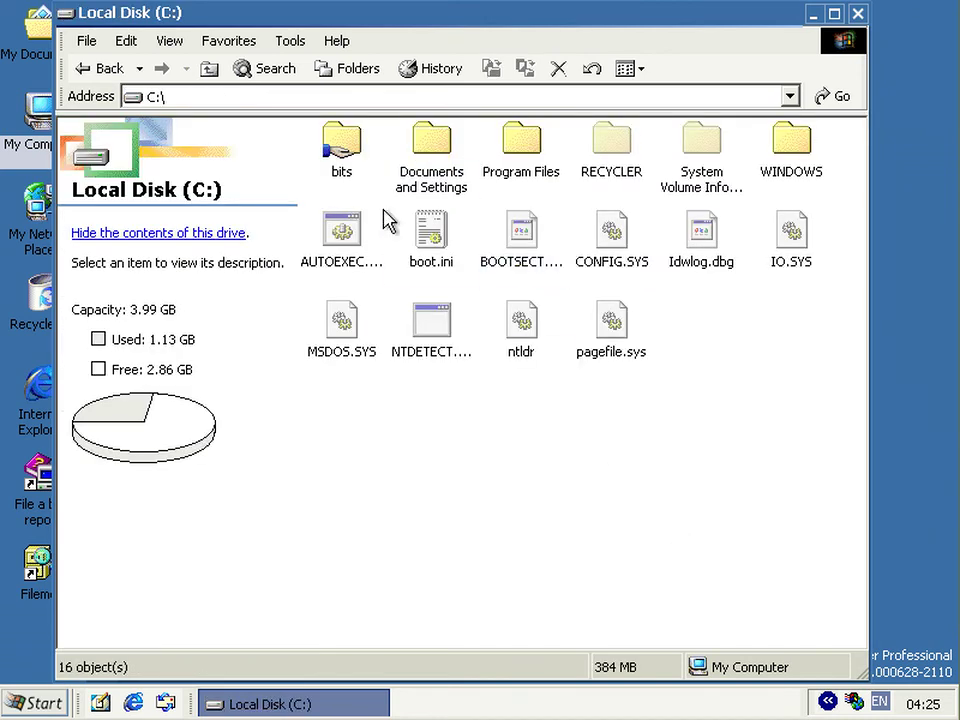
left_click(334, 131)
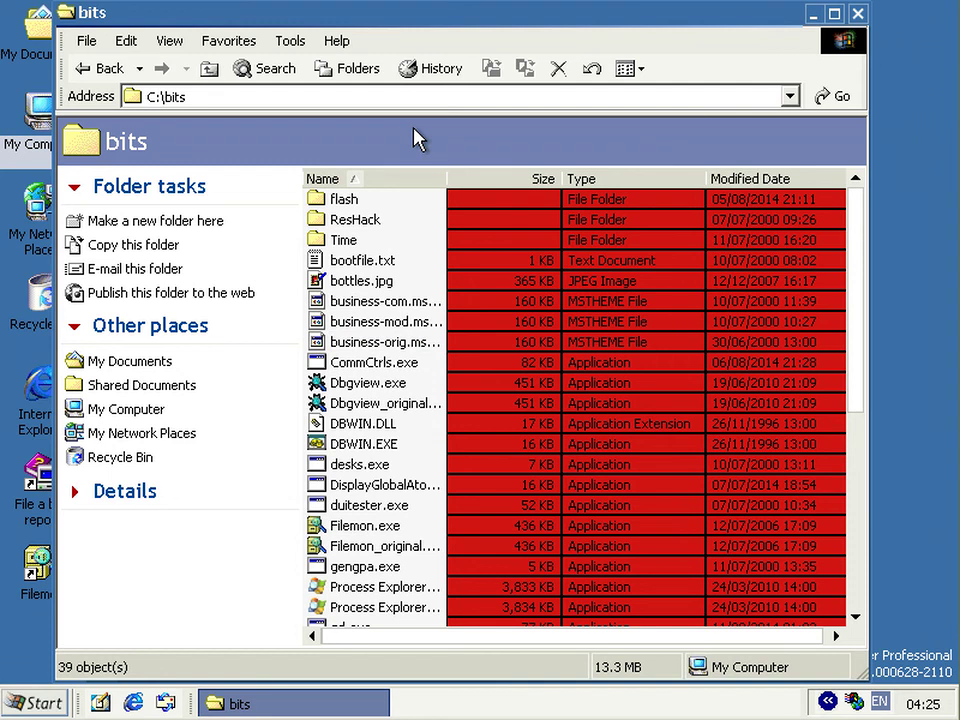
left_click(360, 203)
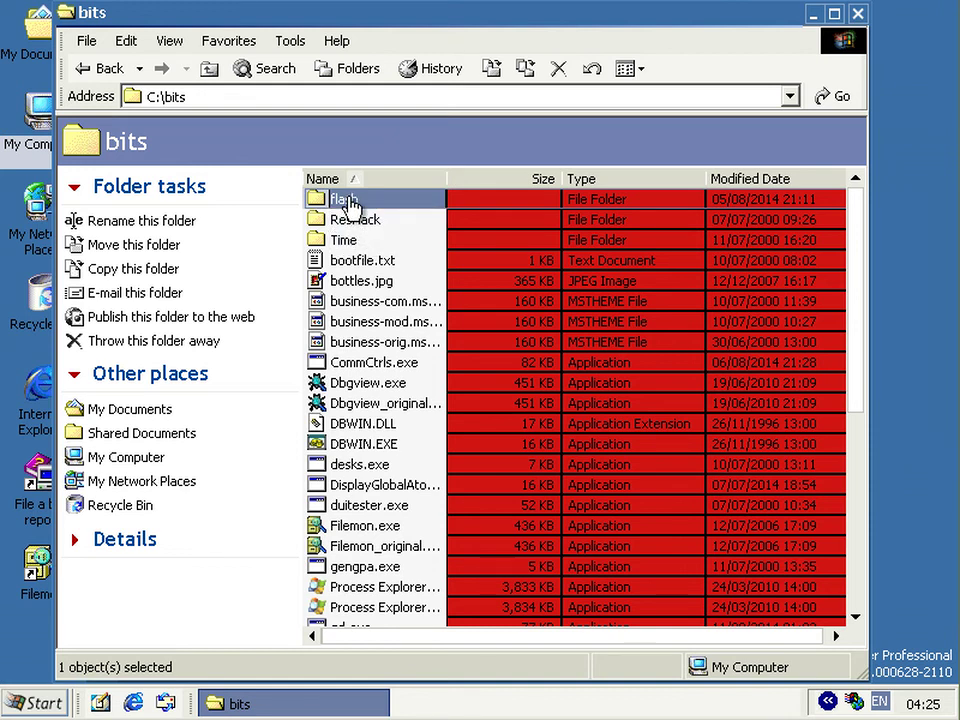
left_click(349, 203)
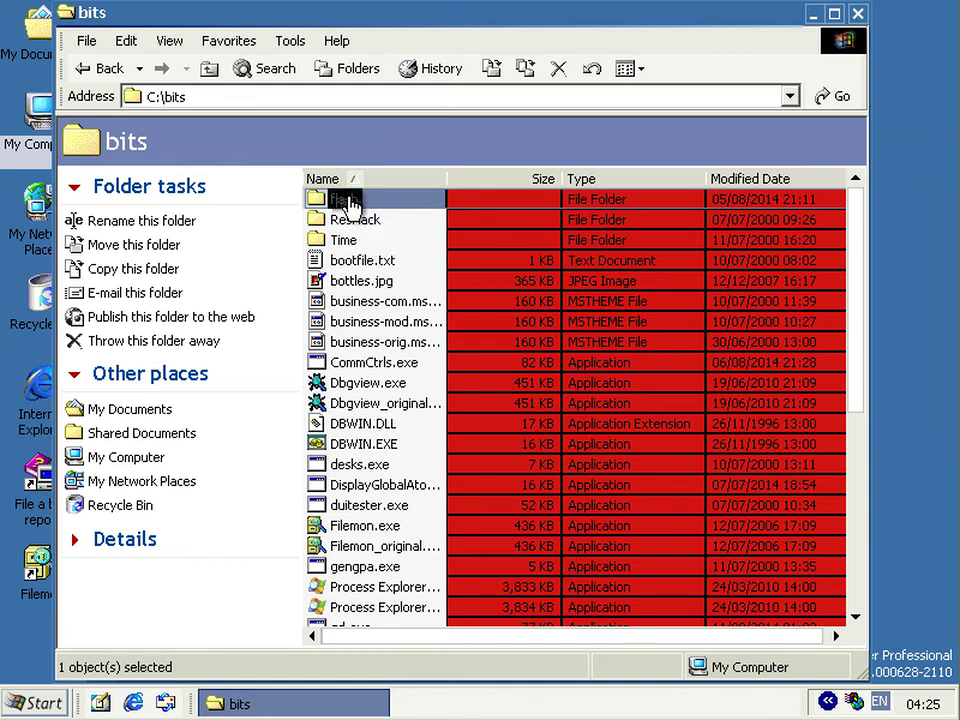
double_click(349, 203)
left_click(349, 208)
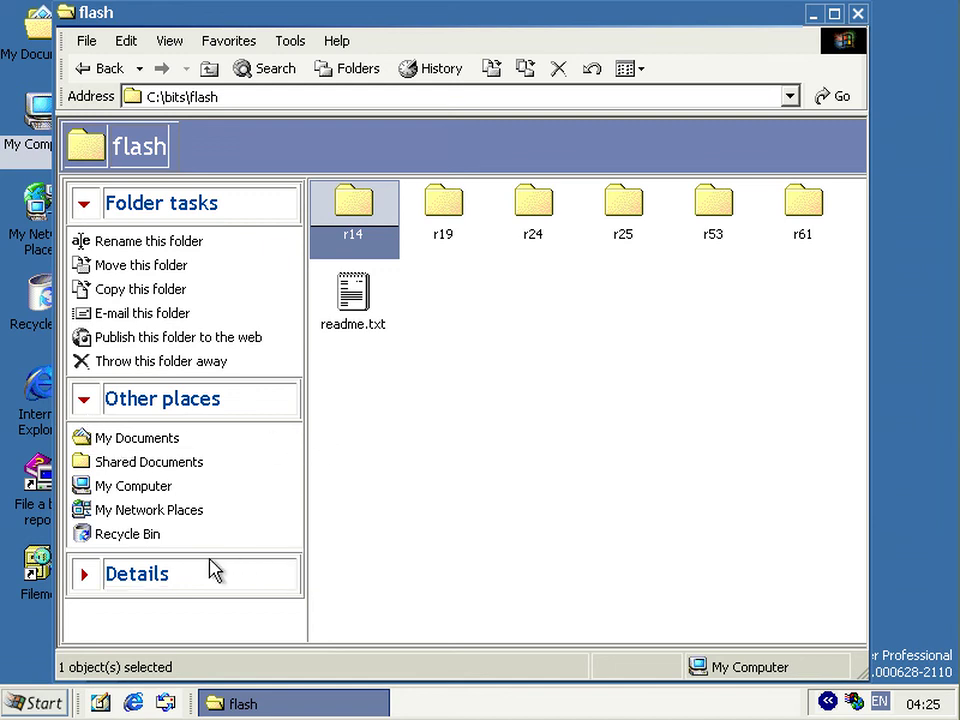
Step: View the r14 and flash folder details, then go up to C:\bits
left_click(146, 596)
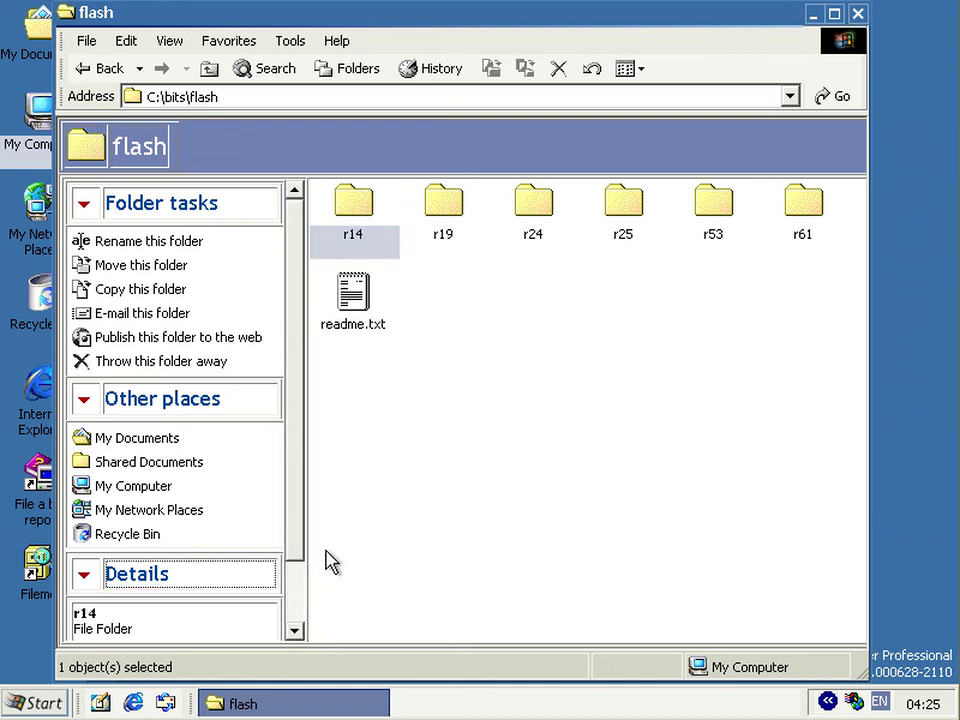
left_click_drag(298, 574, 294, 332)
left_click(348, 372)
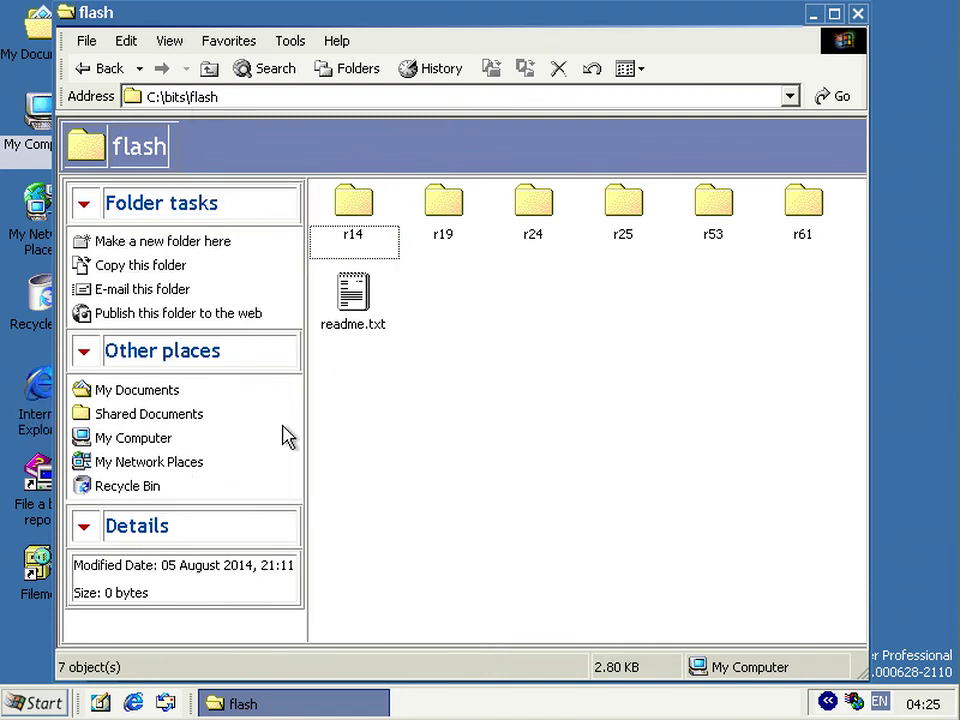
left_click(209, 72)
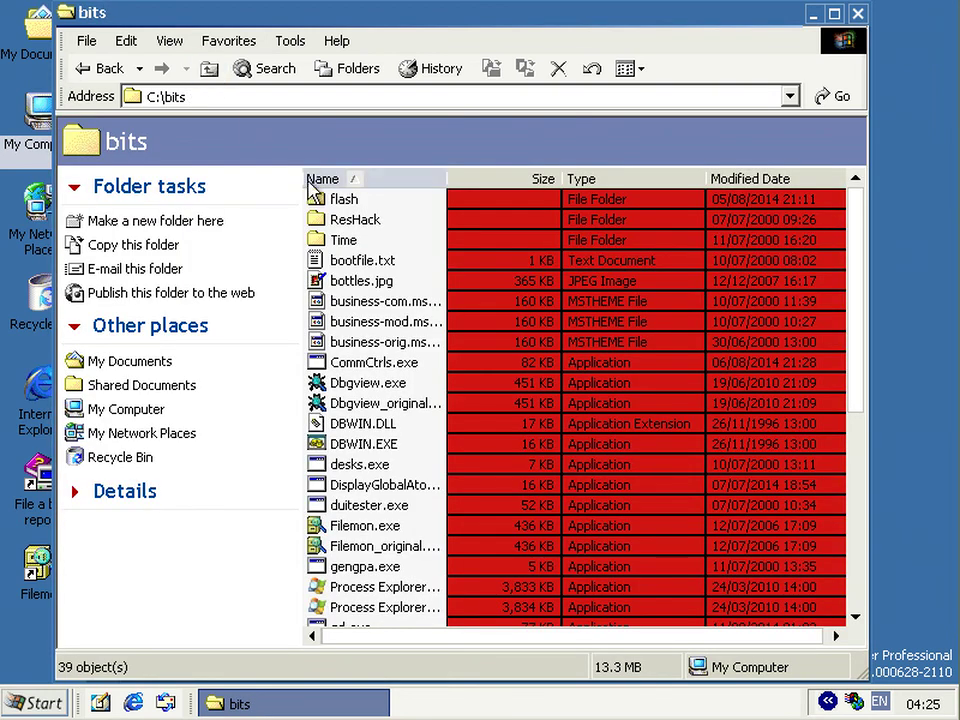
left_click(350, 203)
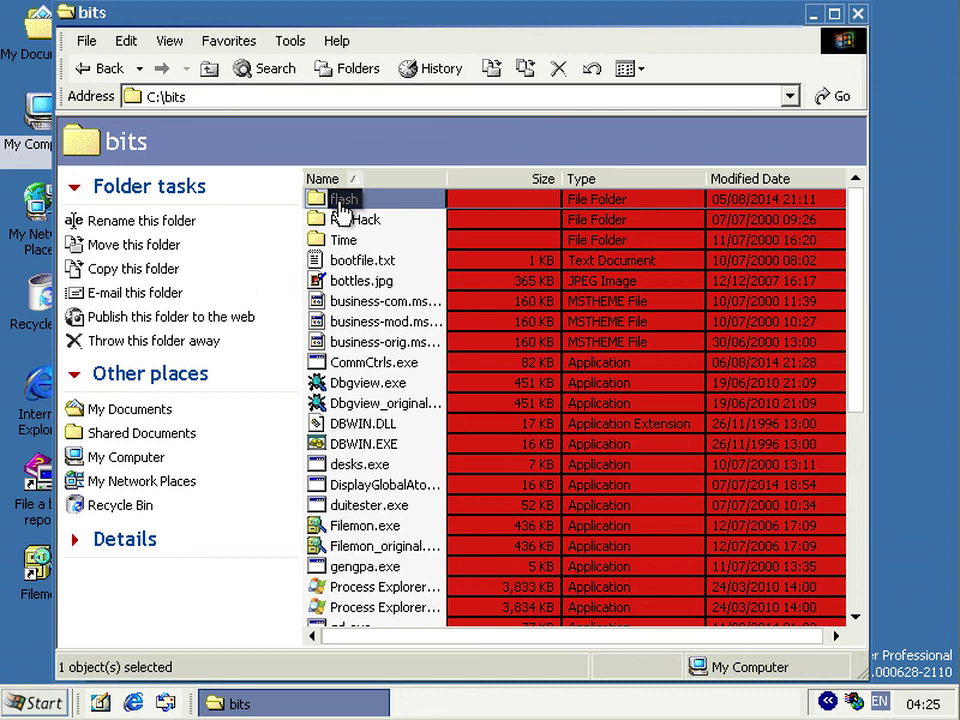
left_click(341, 207, "ctrl")
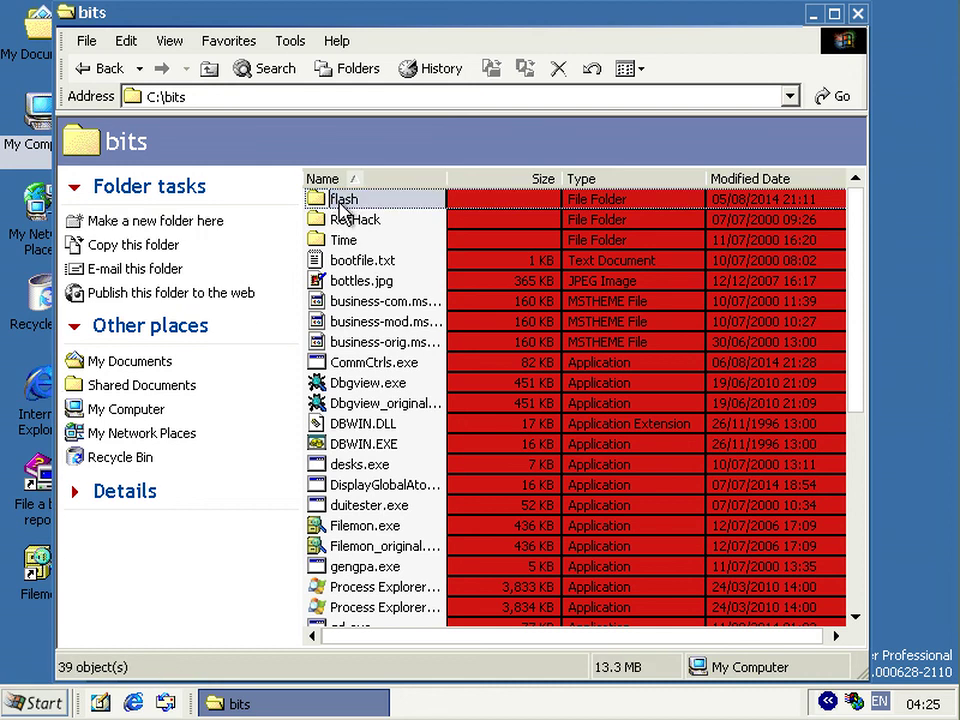
Step: Open flash in a new window and reveal its HeaderSectionRow.innerHTML text
double_click(341, 203)
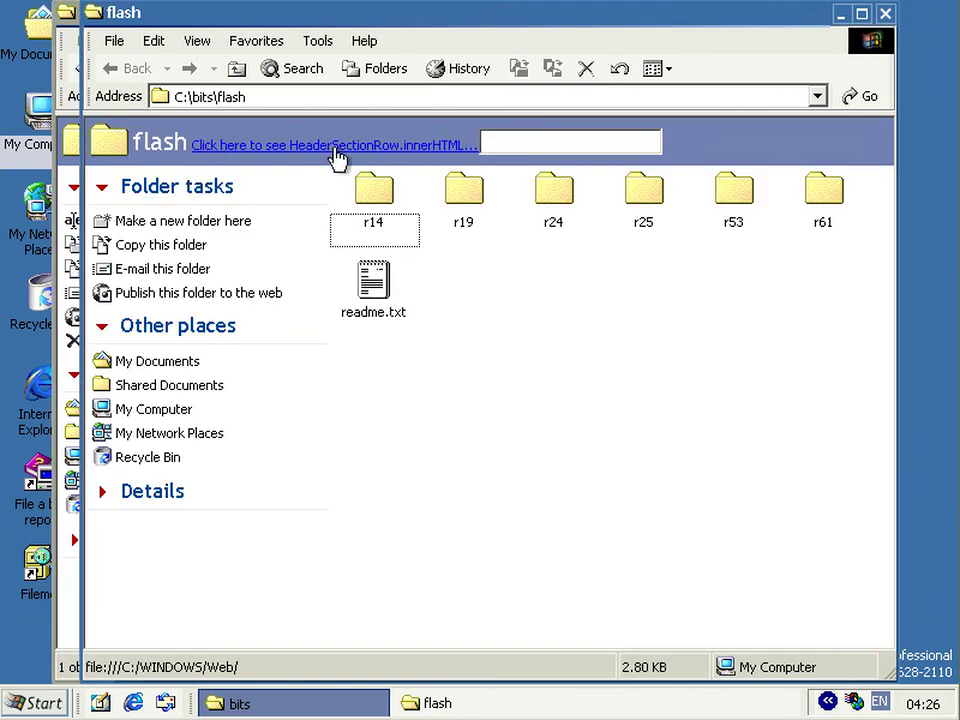
left_click(213, 152)
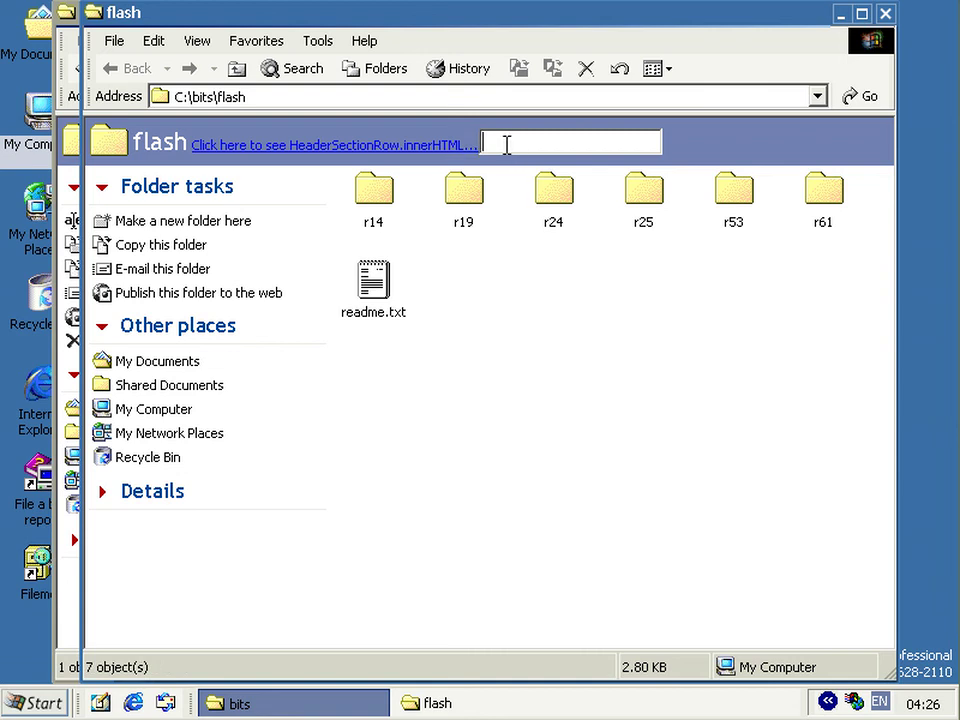
left_click(420, 148)
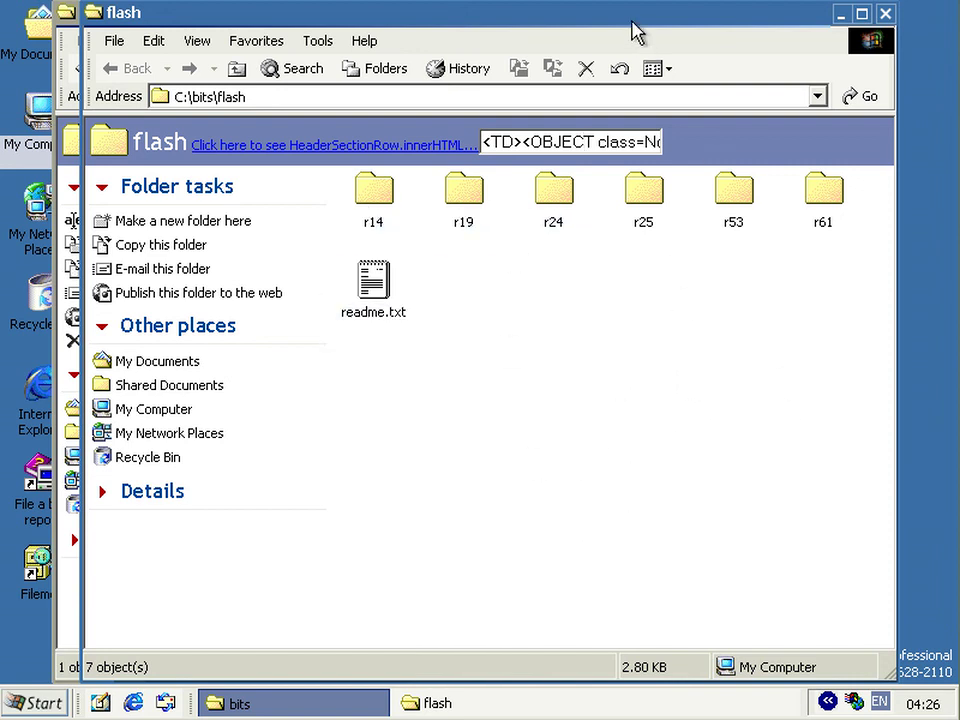
left_click_drag(530, 142, 649, 150)
left_click(649, 150)
Step: Reveal the header innerHTML again, crashing Explorer, and acknowledge the Program Error
left_click(474, 455)
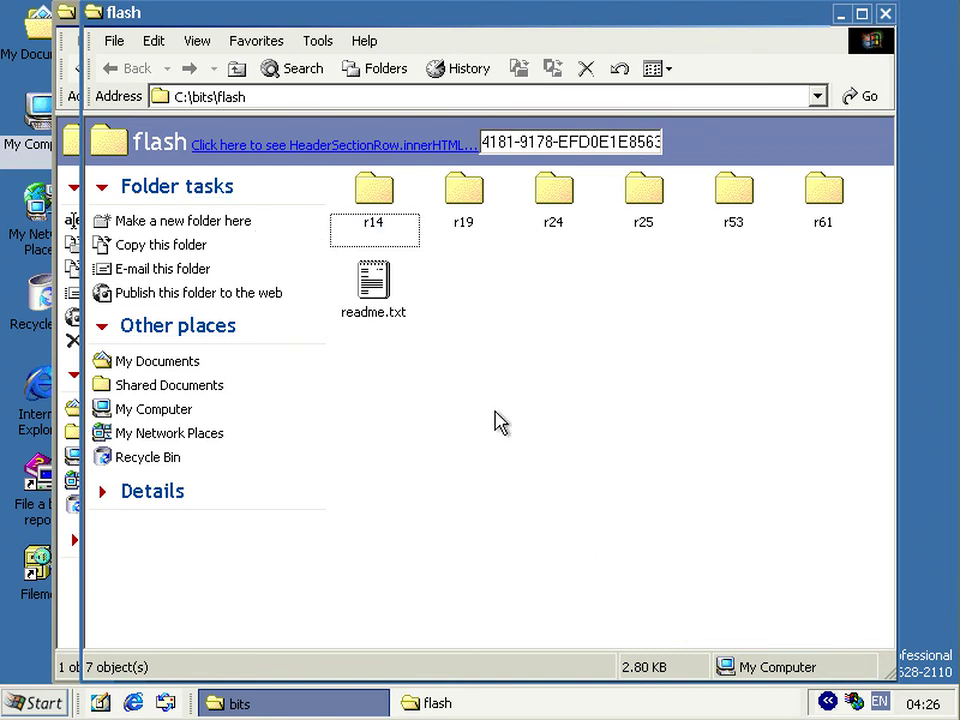
left_click(343, 148)
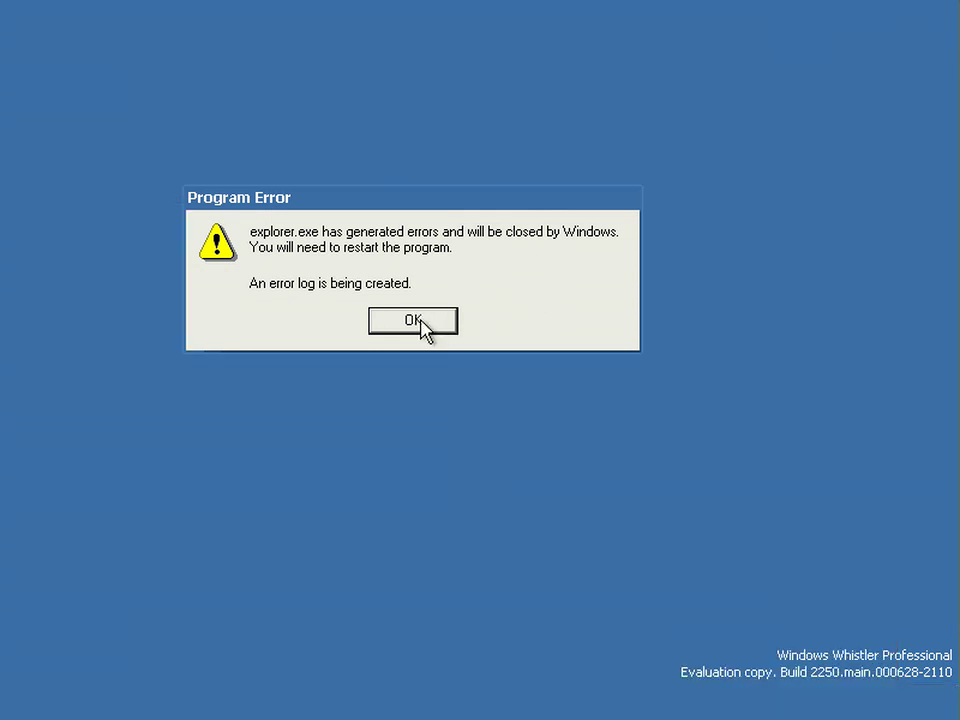
left_click(415, 325)
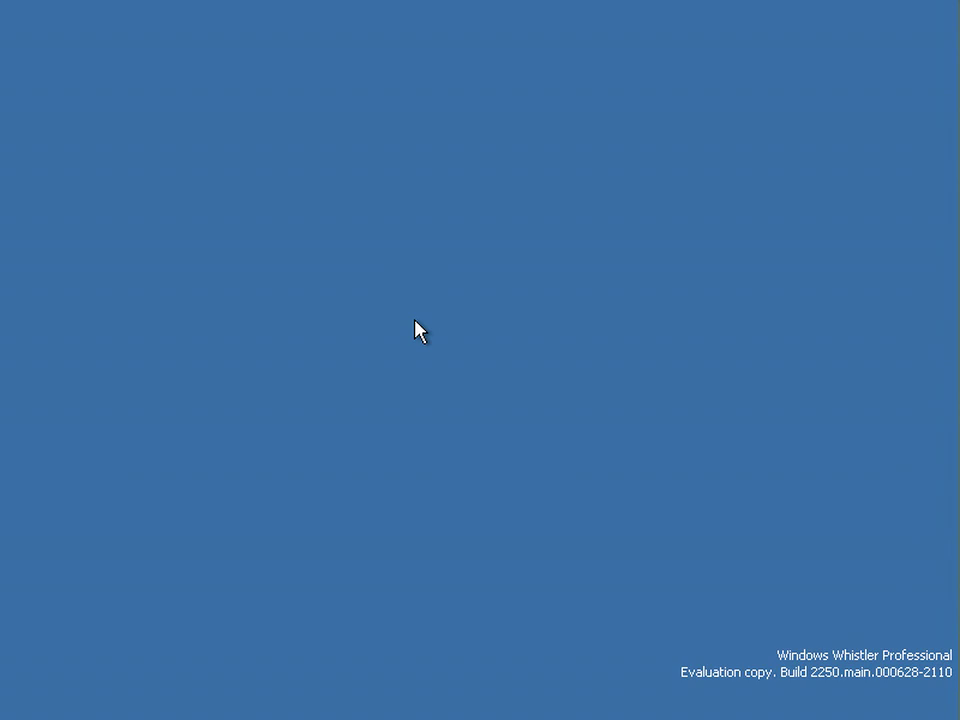
Step: Reopen My Computer, C: and bits, then trigger the HeaderSectionRow.innerHTML crash again
double_click(38, 118)
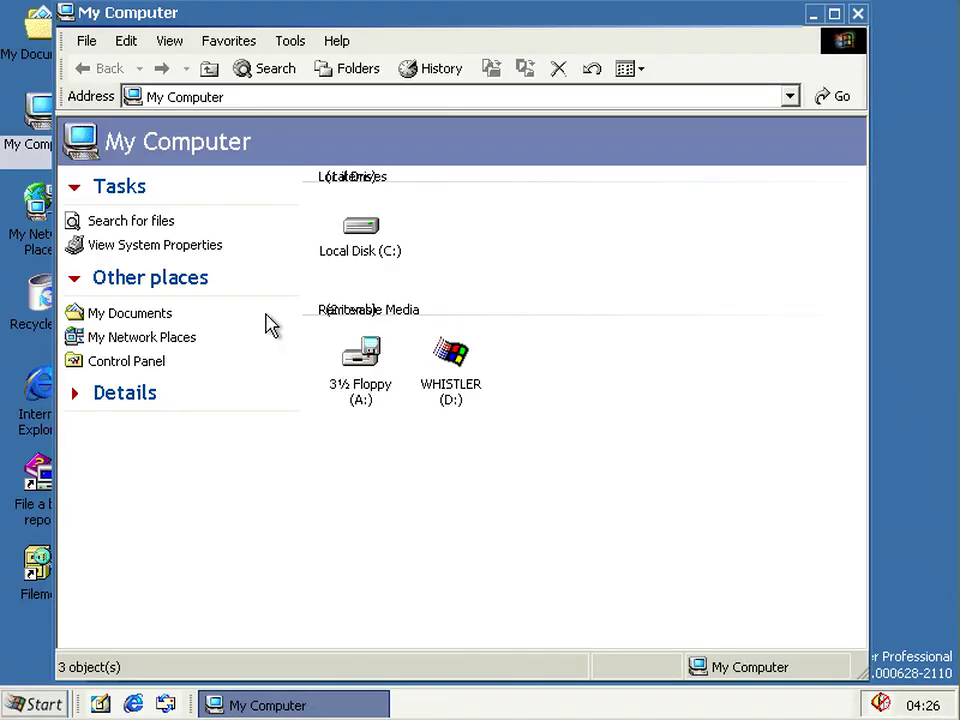
double_click(361, 262)
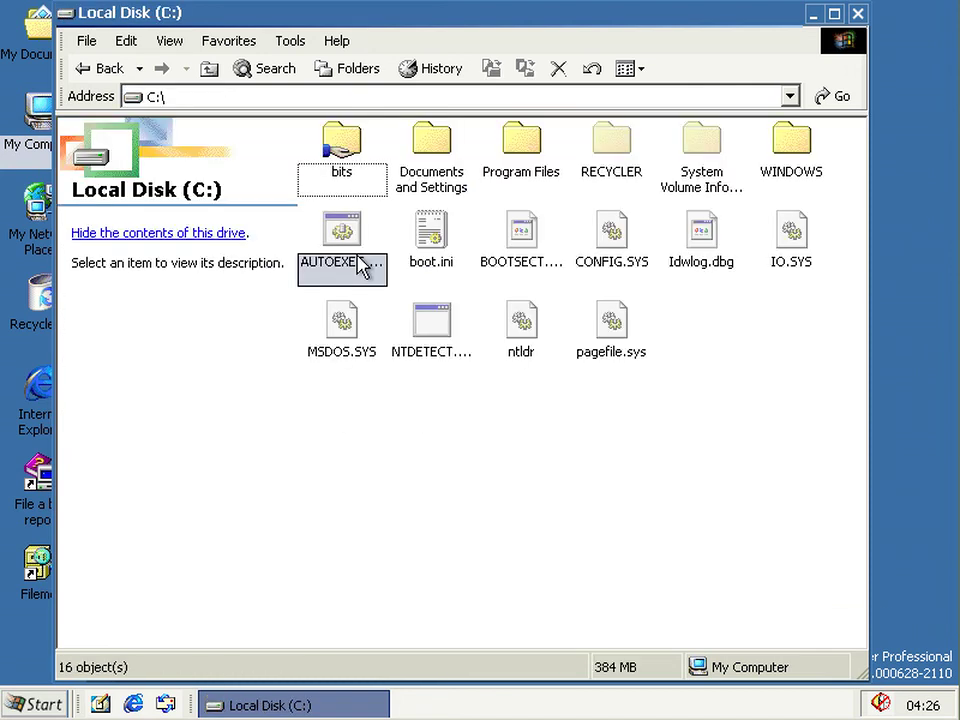
left_click(361, 265, "shift")
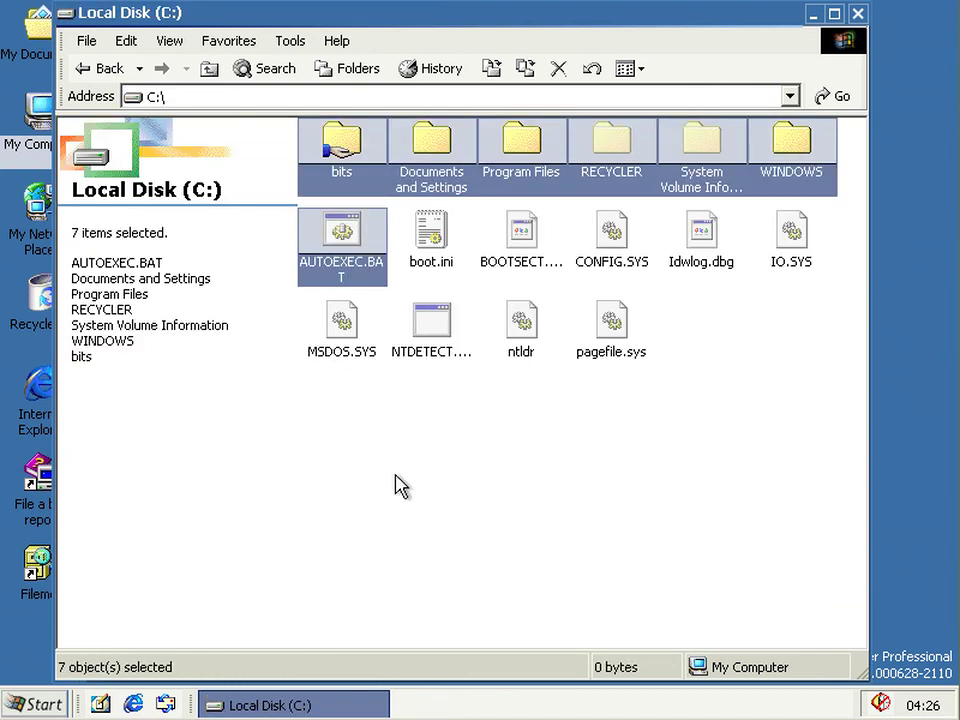
left_click(395, 485)
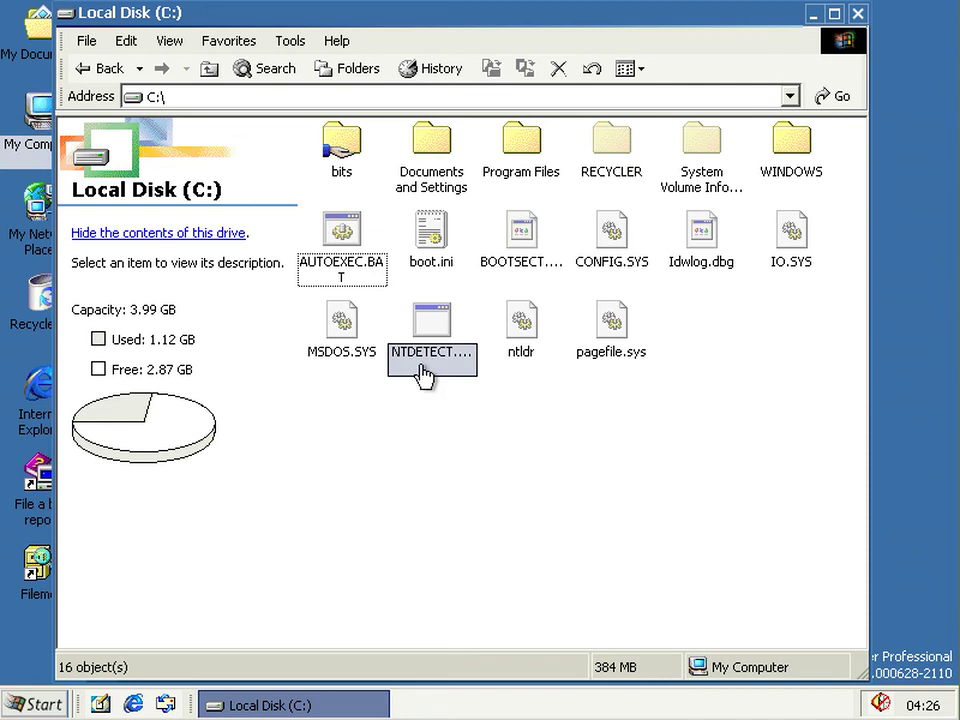
left_click(401, 452)
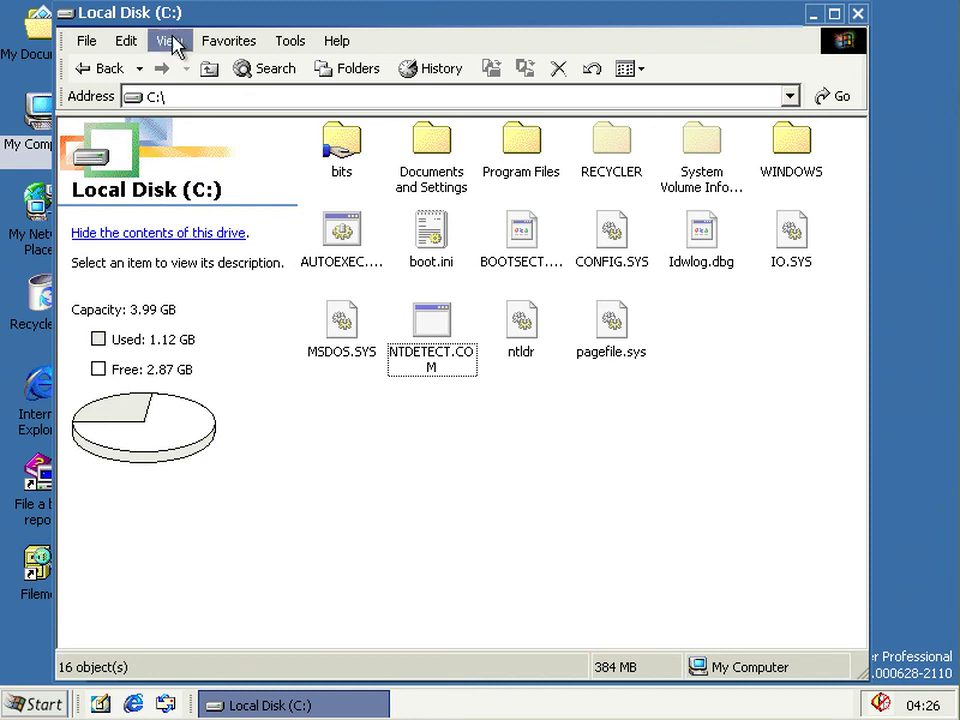
left_click(342, 150)
double_click(342, 150)
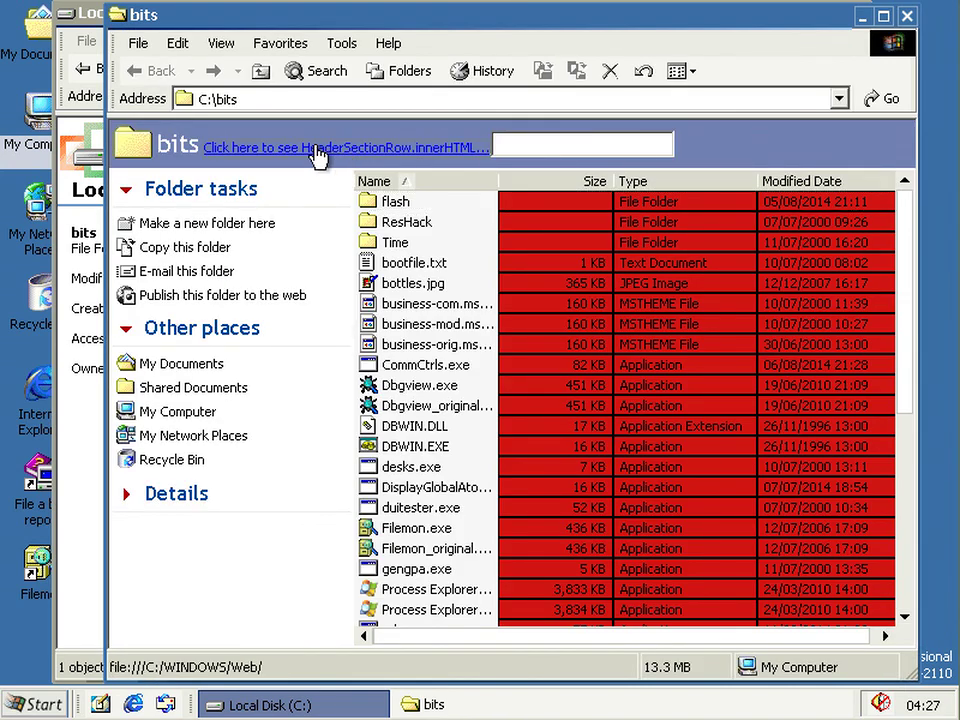
left_click(321, 154)
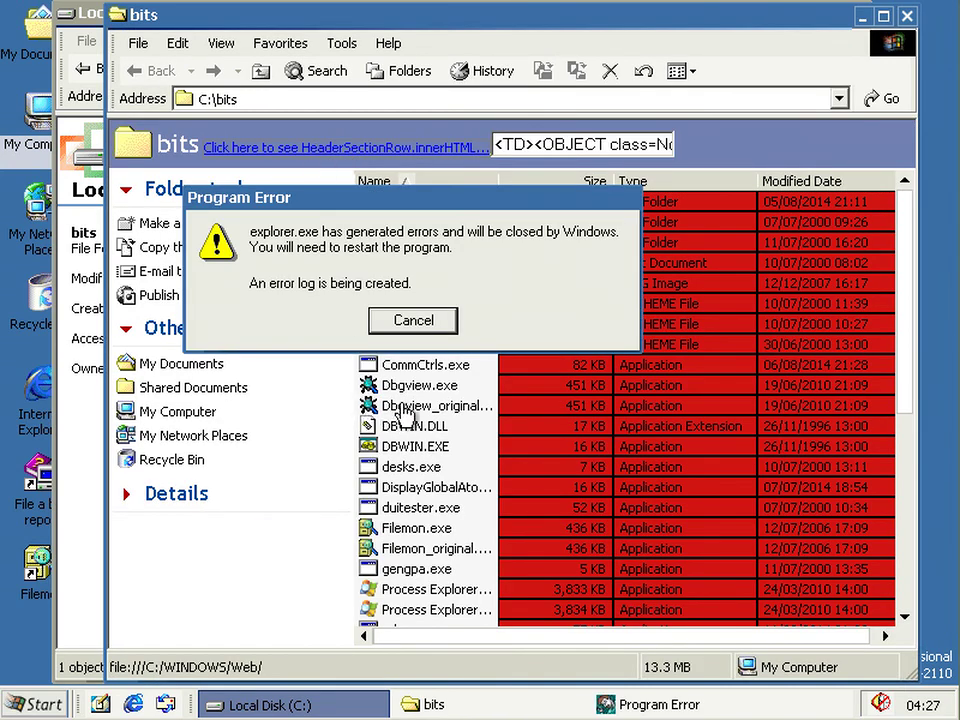